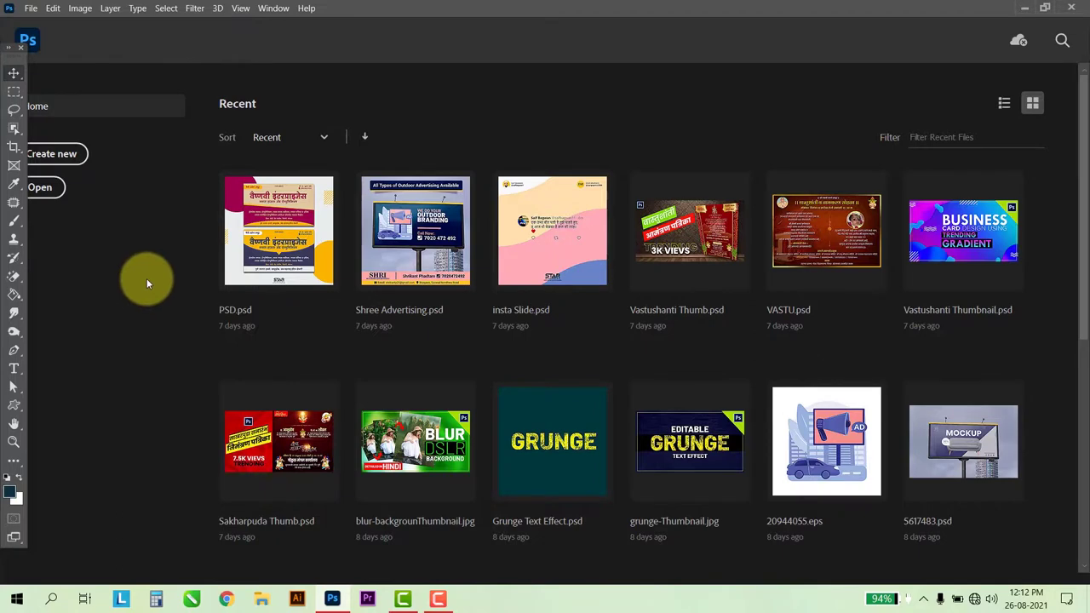
# Create a blank 1080 × 1080 px RGB document at 120 ppi with a white background.
pyautogui.click(53, 154)
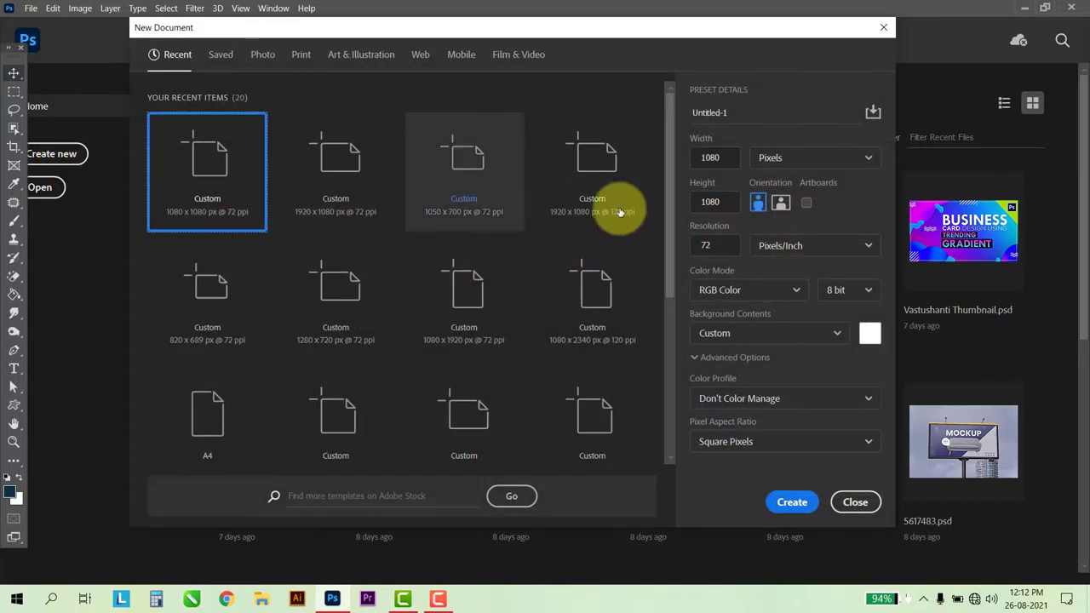
pyautogui.doubleClick(725, 158)
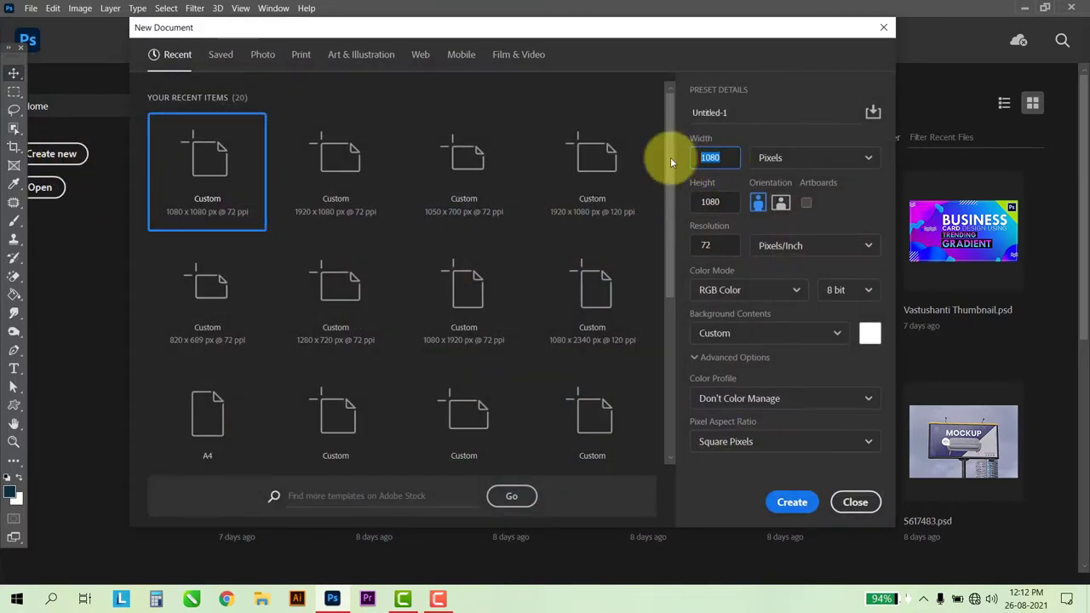
pyautogui.doubleClick(714, 246)
pyautogui.write('120')
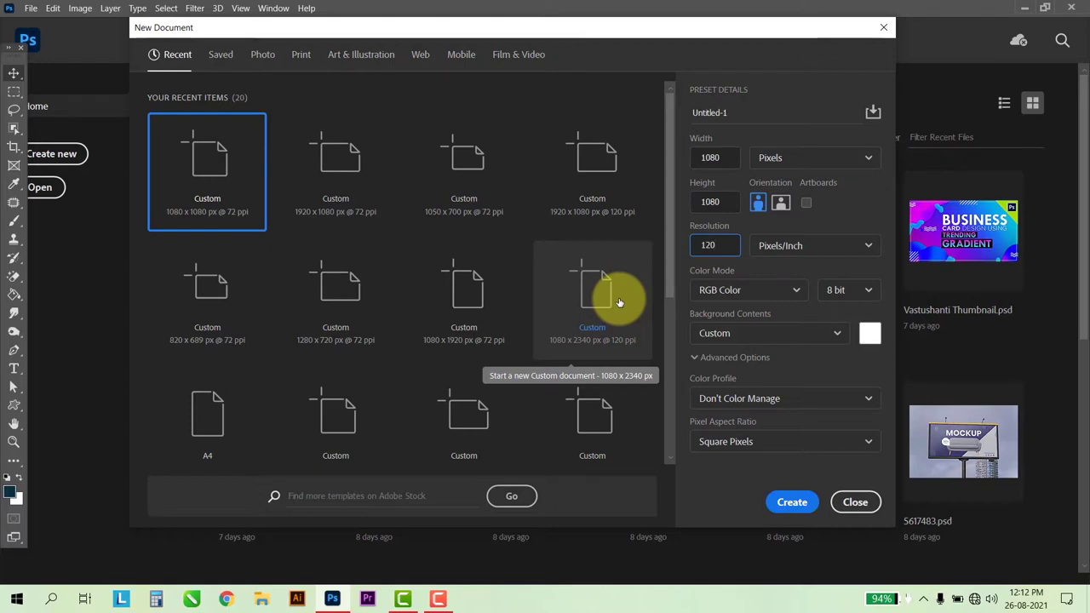
pyautogui.click(732, 290)
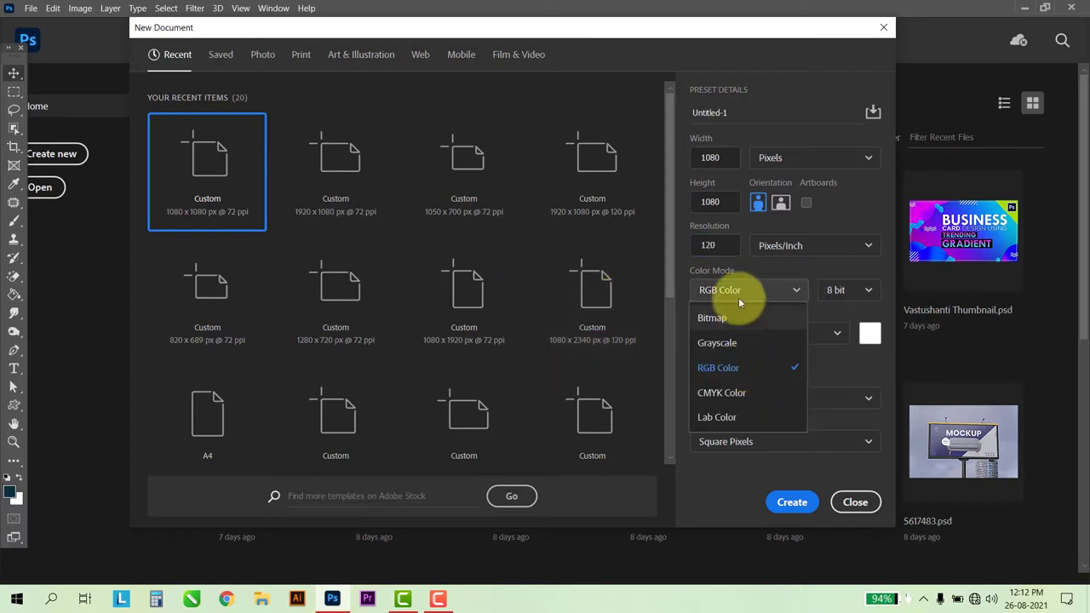
pyautogui.click(738, 376)
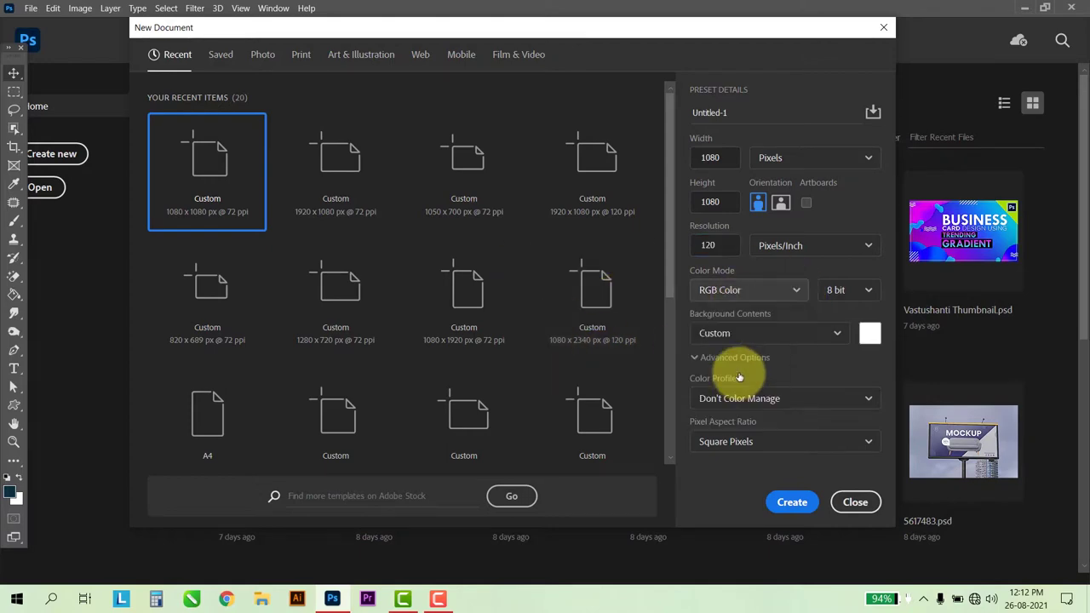
pyautogui.click(796, 502)
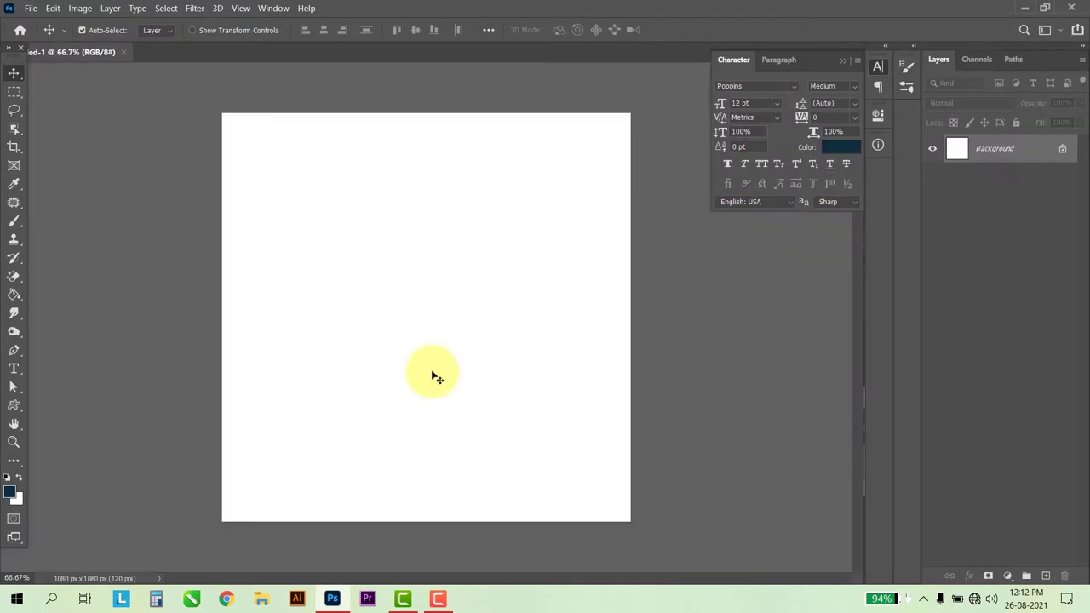
pyautogui.click(976, 549)
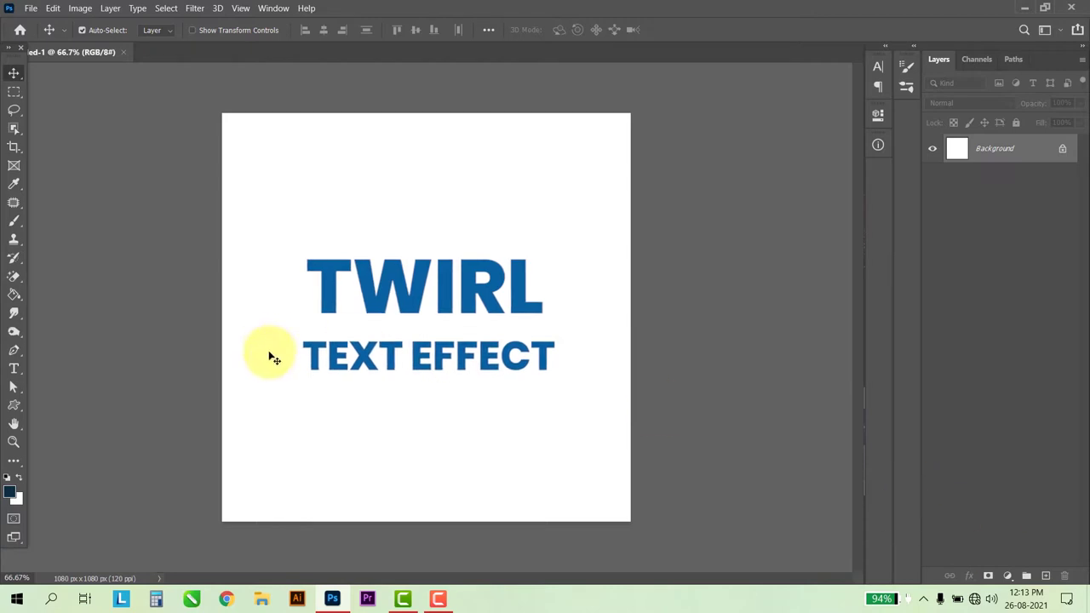
pyautogui.click(13, 368)
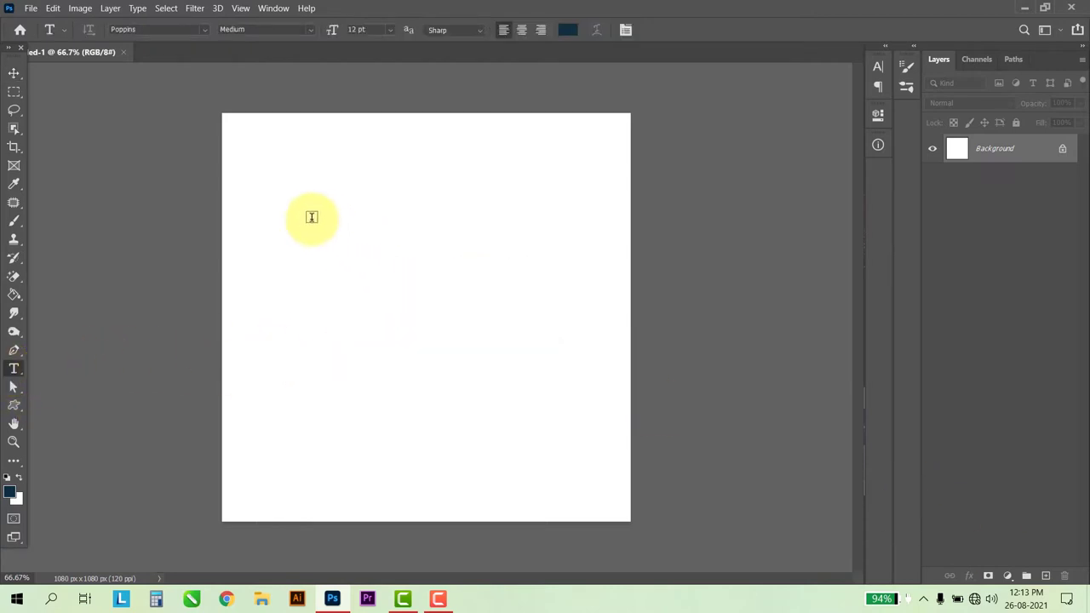
# Add the text FOOTBALL in navy 003b54 Poppins Black.
pyautogui.click(311, 217)
pyautogui.click(569, 29)
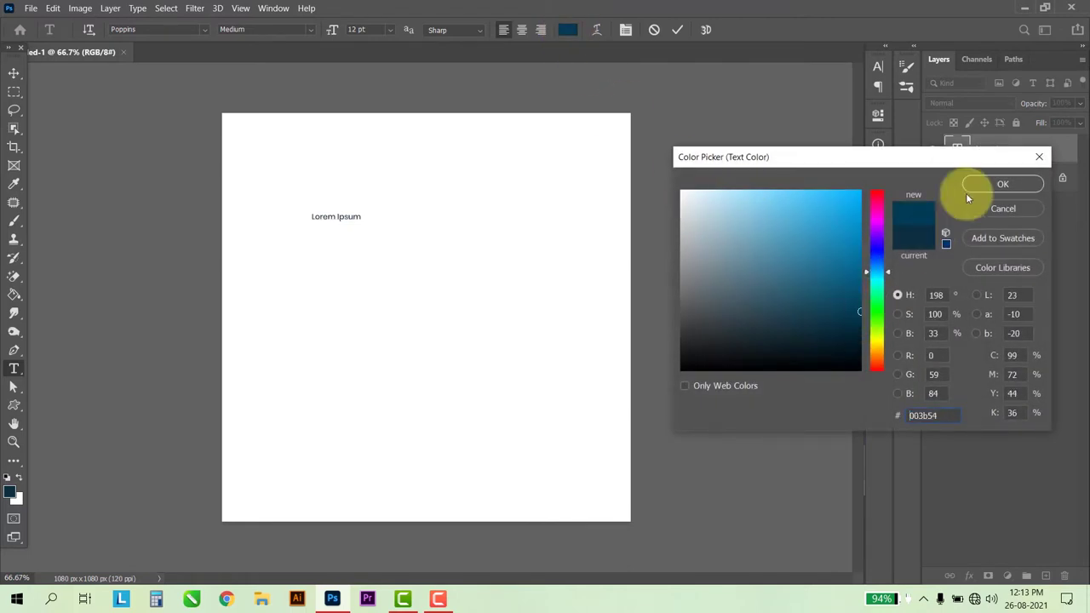
pyautogui.click(970, 187)
pyautogui.hotkey('ctrl', 'a')
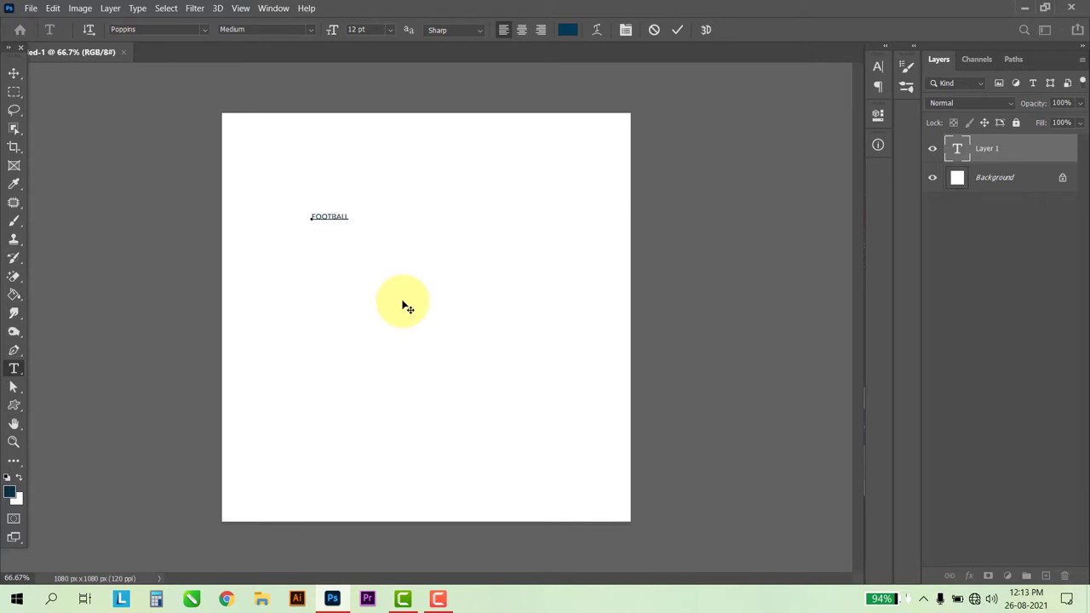
pyautogui.hotkey('ctrl', 'a')
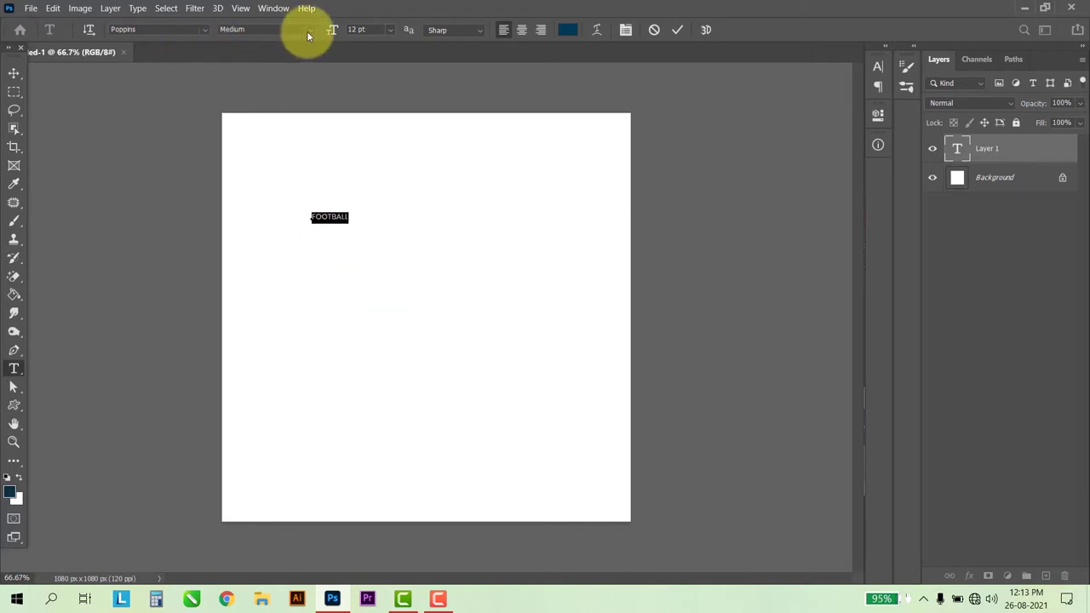
pyautogui.click(308, 32)
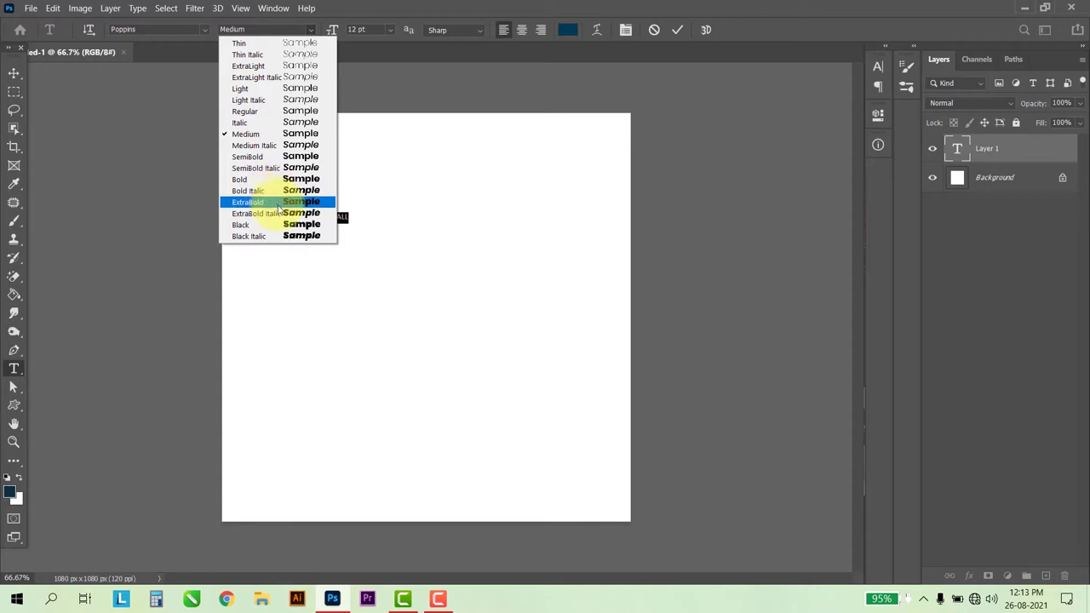
pyautogui.click(272, 225)
pyautogui.click(14, 73)
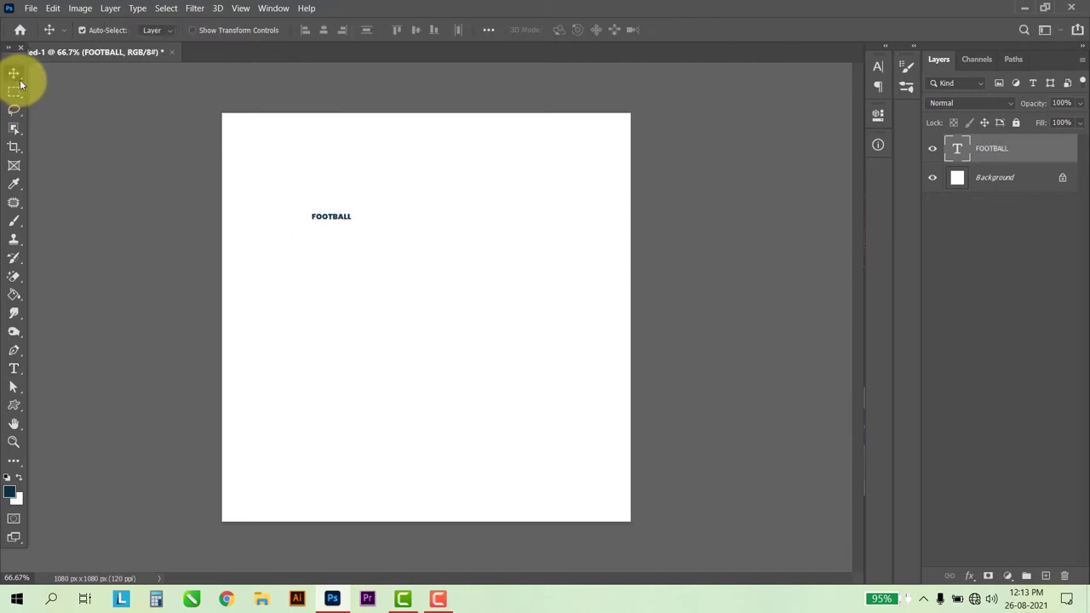
# Scale FOOTBALL up to about 671% and move it near the canvas top.
pyautogui.hotkey('ctrl', 't')
pyautogui.moveTo(352, 222); pyautogui.dragTo(577, 288)
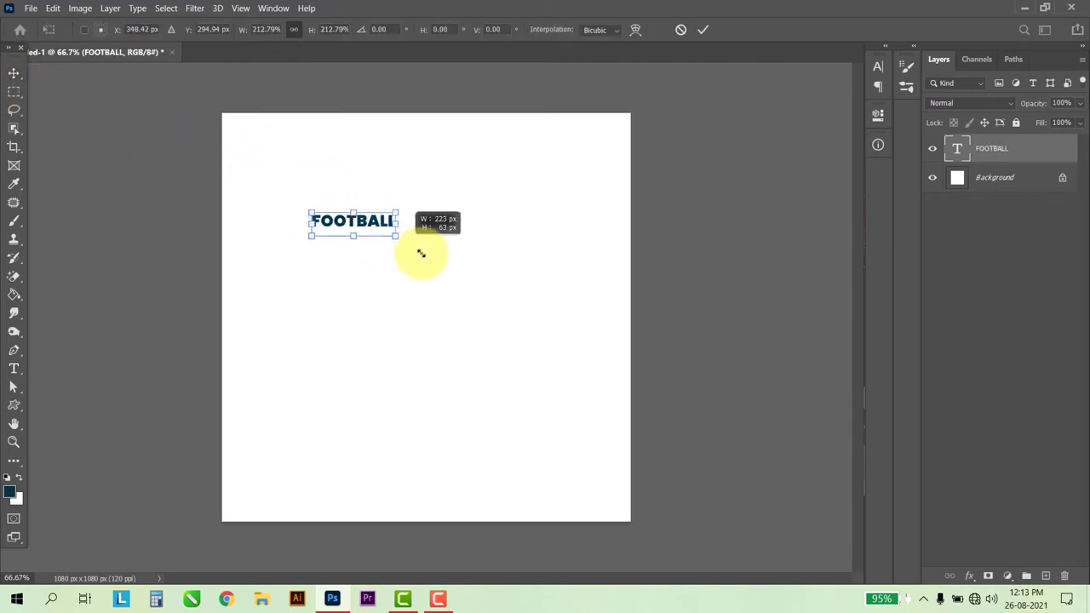
pyautogui.press('Return')
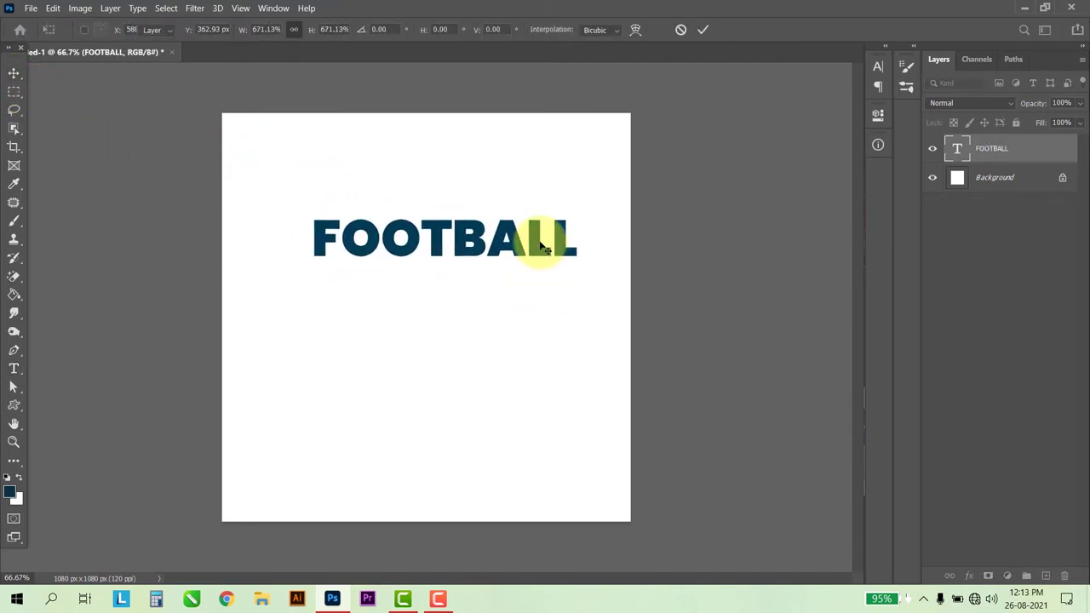
pyautogui.moveTo(533, 254); pyautogui.dragTo(525, 202)
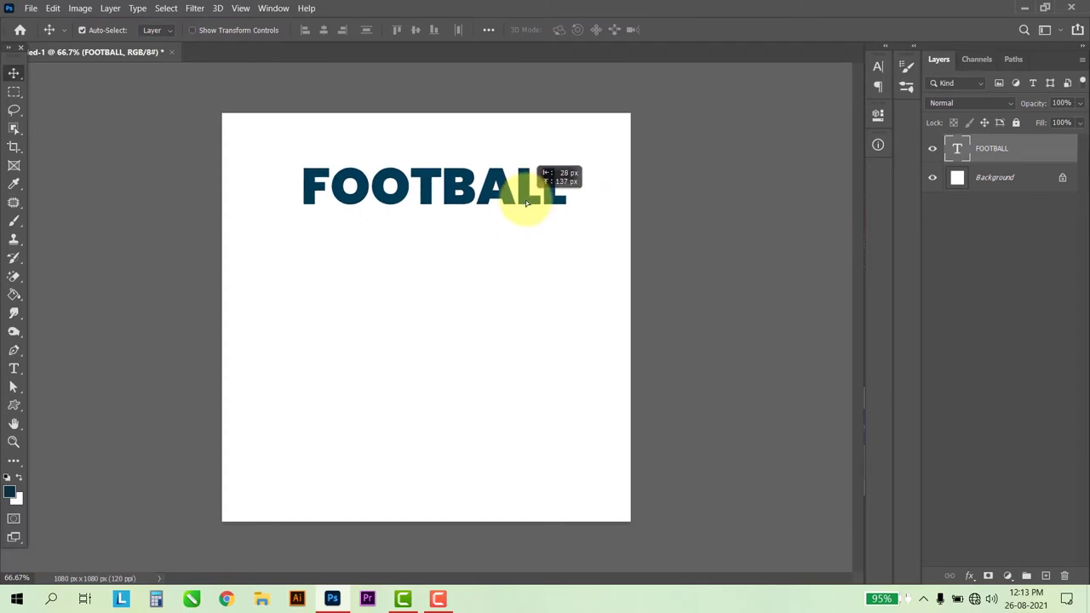
# Give the FOOTBALL layer a 5 px ff0000 red stroke through Blending Options.
pyautogui.rightClick(1026, 147)
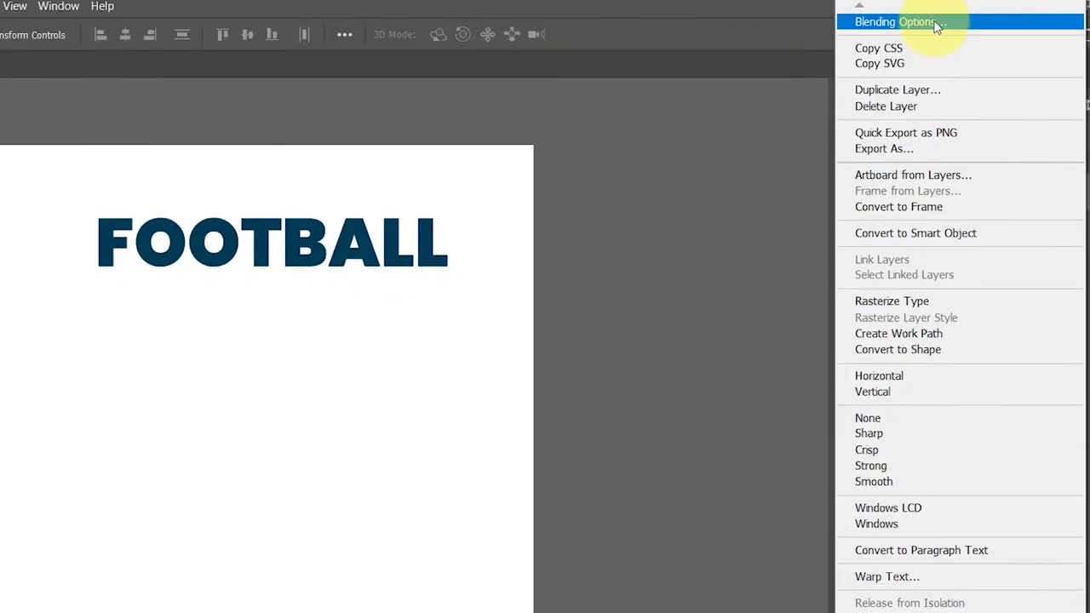
pyautogui.click(935, 23)
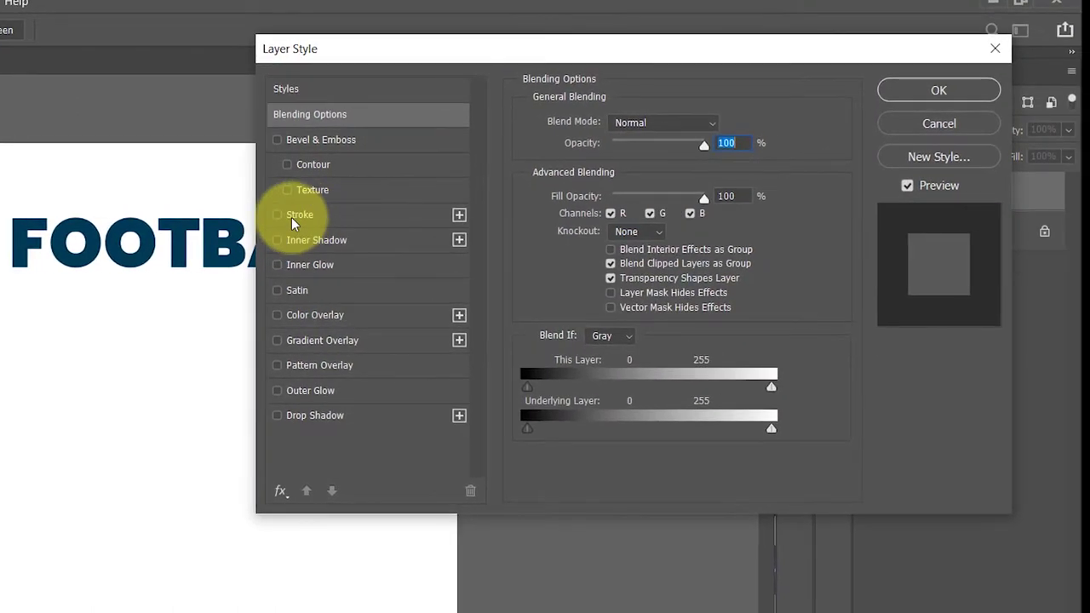
pyautogui.click(291, 217)
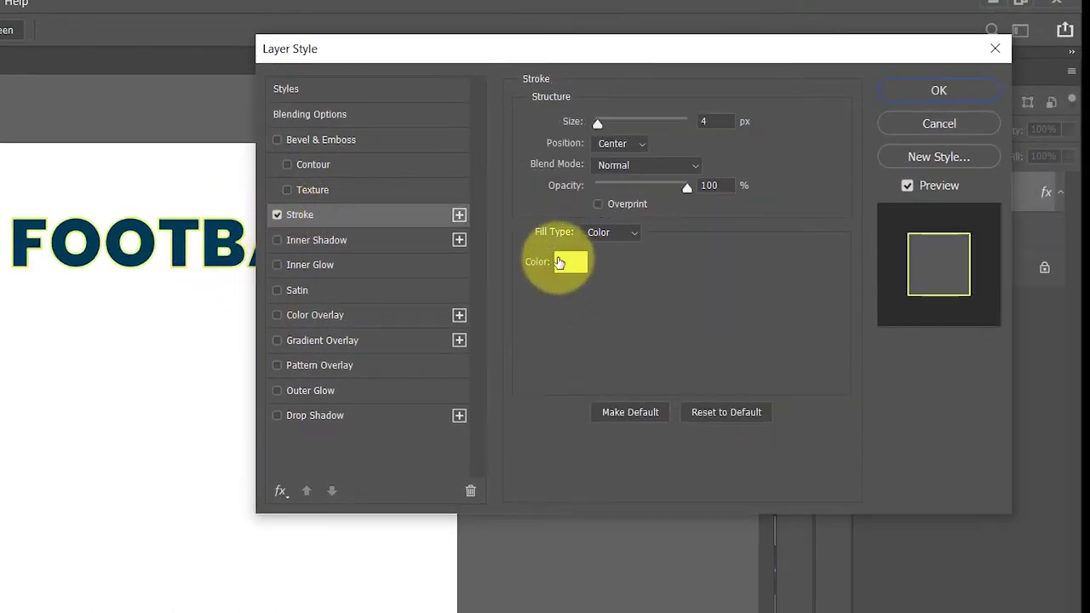
pyautogui.click(564, 262)
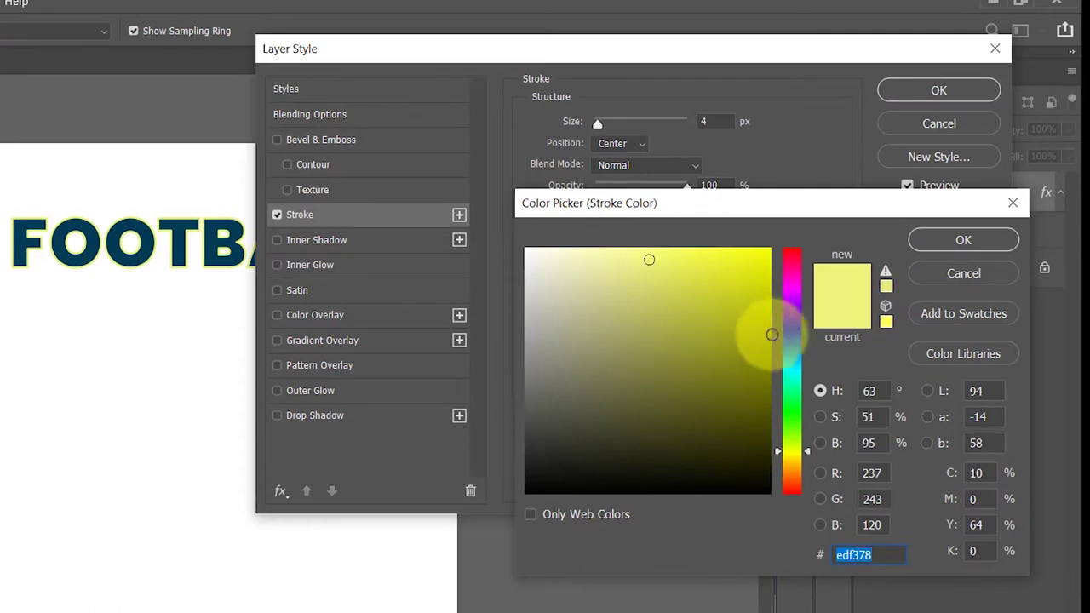
pyautogui.moveTo(791, 287); pyautogui.dragTo(778, 250)
pyautogui.click(771, 248)
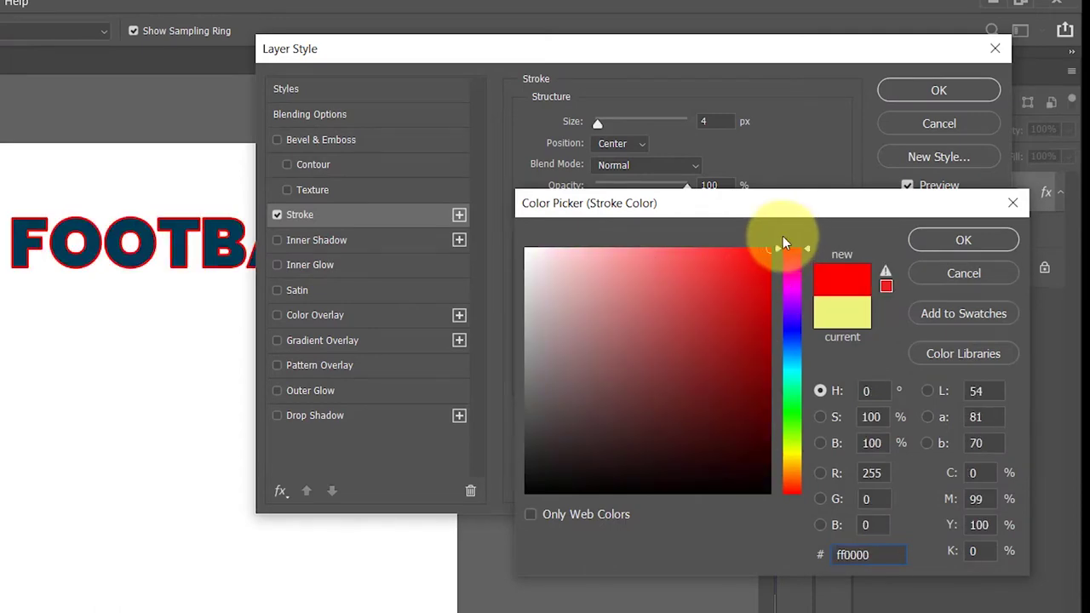
pyautogui.click(963, 239)
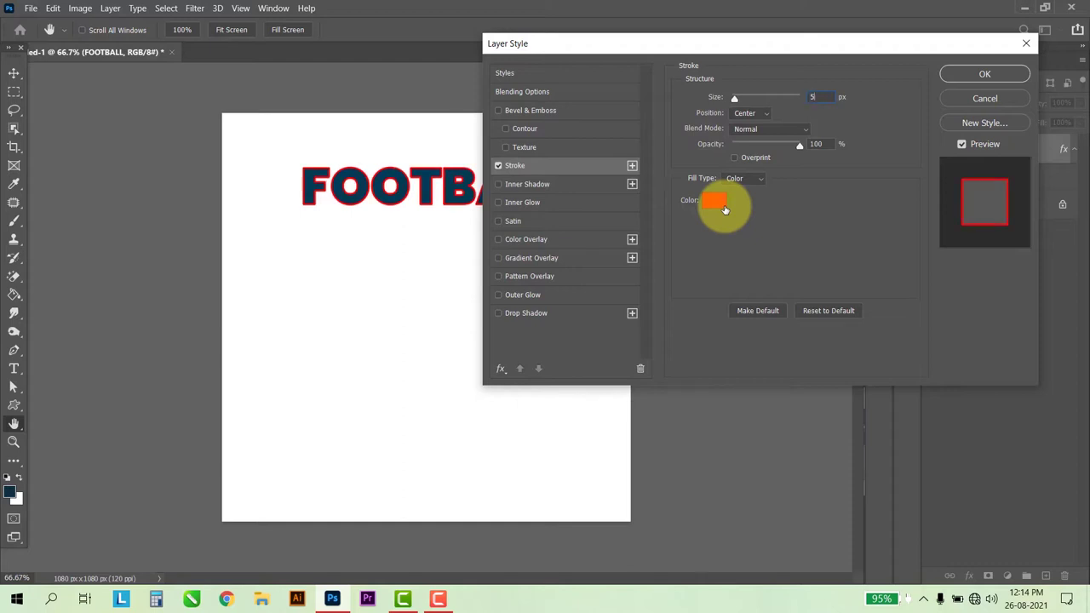
pyautogui.click(985, 75)
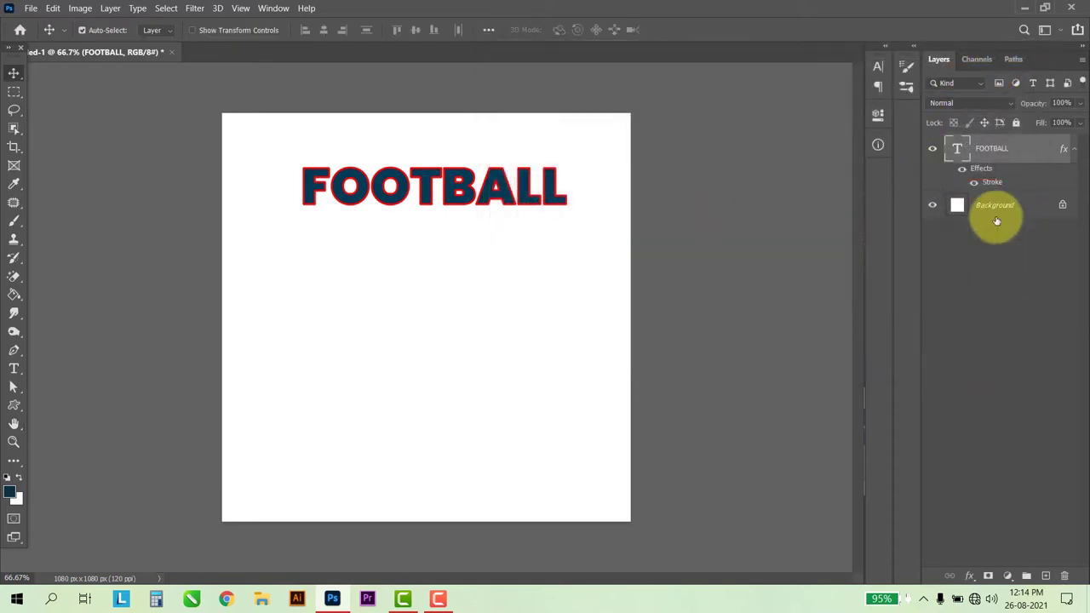
# Set FOOTBALL's layer Fill to 0% and nudge the outlined word slightly left.
pyautogui.moveTo(496, 205)
pyautogui.mouseDown()
pyautogui.moveTo(478, 211)
pyautogui.moveTo(469, 200)
pyautogui.moveTo(478, 204)
pyautogui.mouseUp()
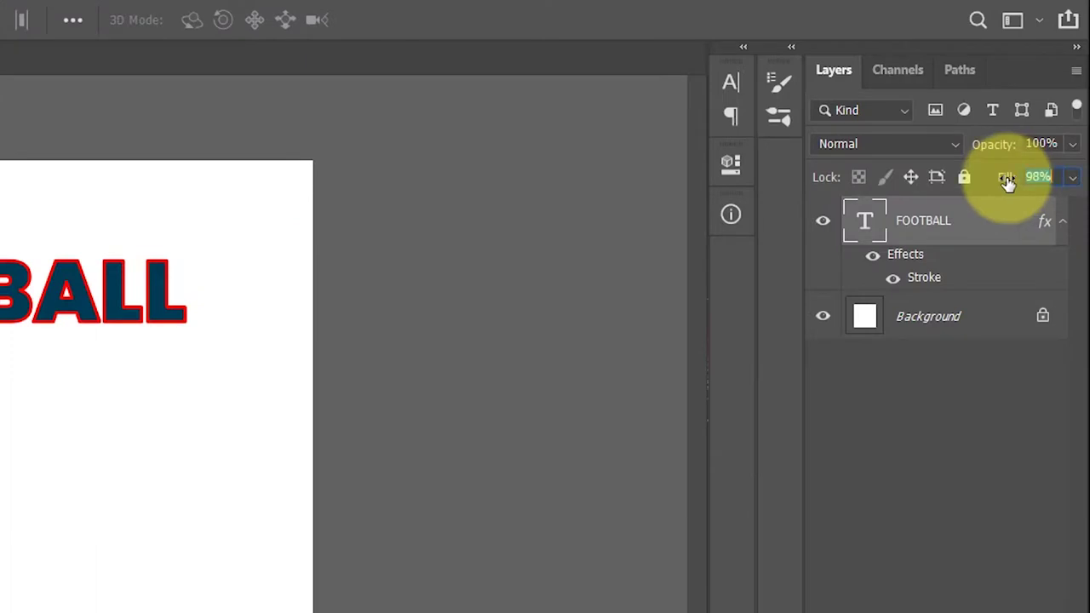
pyautogui.moveTo(1008, 183); pyautogui.dragTo(552, 187)
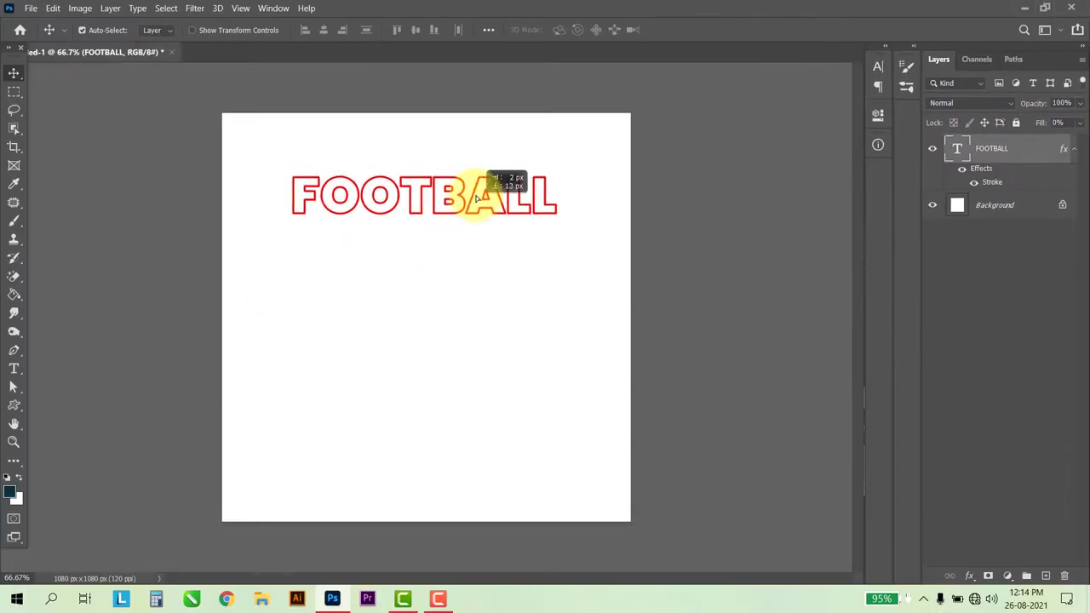
pyautogui.moveTo(478, 194); pyautogui.dragTo(472, 196)
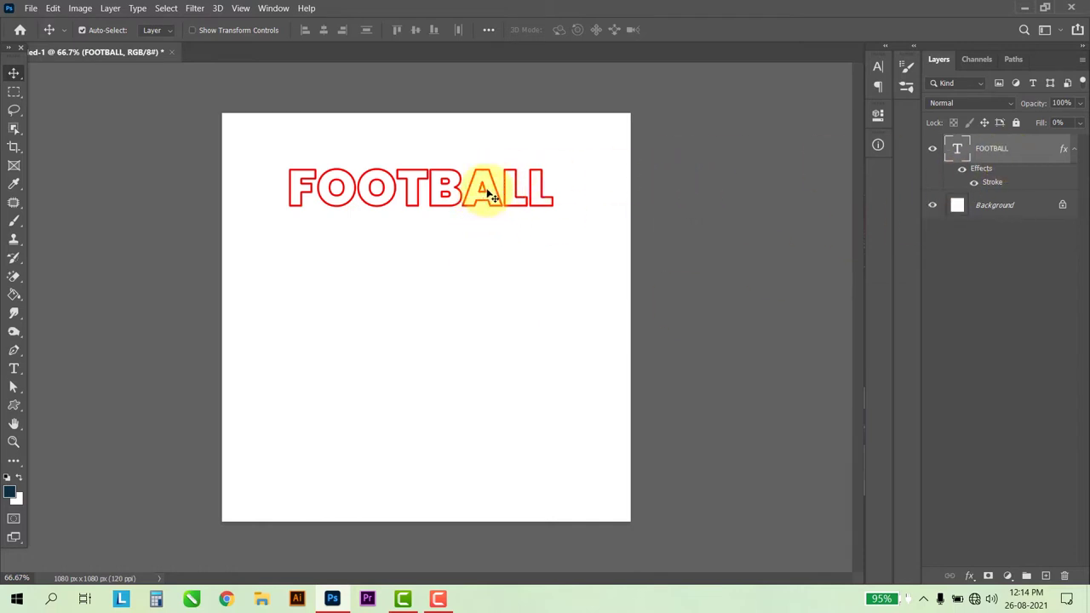
# Alt-drag copies of FOOTBALL into seven stacked rows, then select all the text layers.
pyautogui.moveTo(485, 194); pyautogui.dragTo(485, 230)
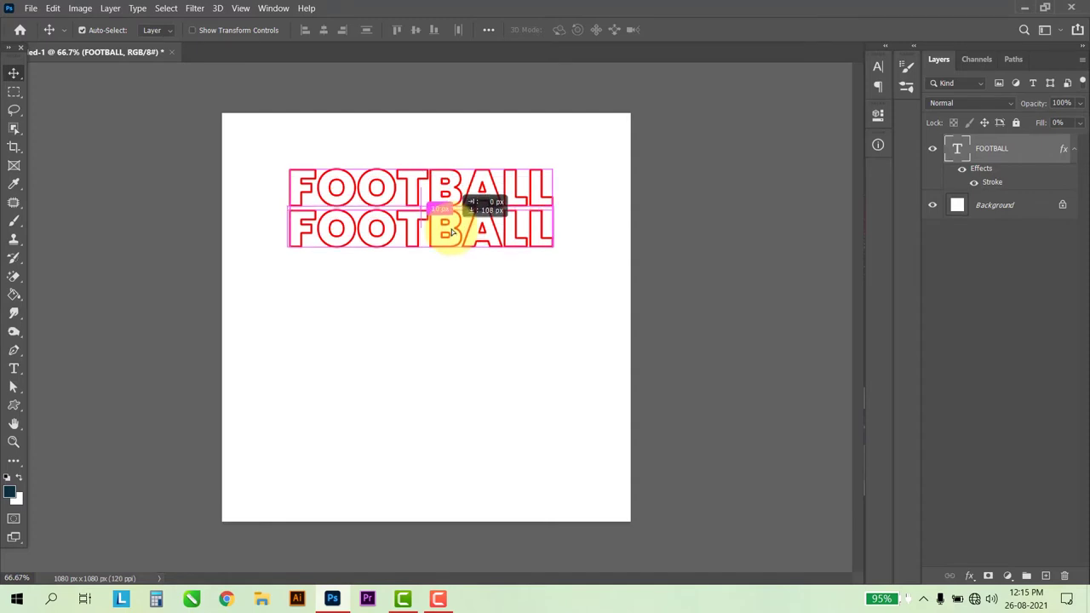
pyautogui.moveTo(451, 232); pyautogui.dragTo(451, 231)
pyautogui.keyDown('shift'); pyautogui.click(523, 213); pyautogui.keyUp('shift')
pyautogui.moveTo(523, 211)
pyautogui.mouseDown()
pyautogui.moveTo(511, 288)
pyautogui.moveTo(462, 351)
pyautogui.mouseUp()
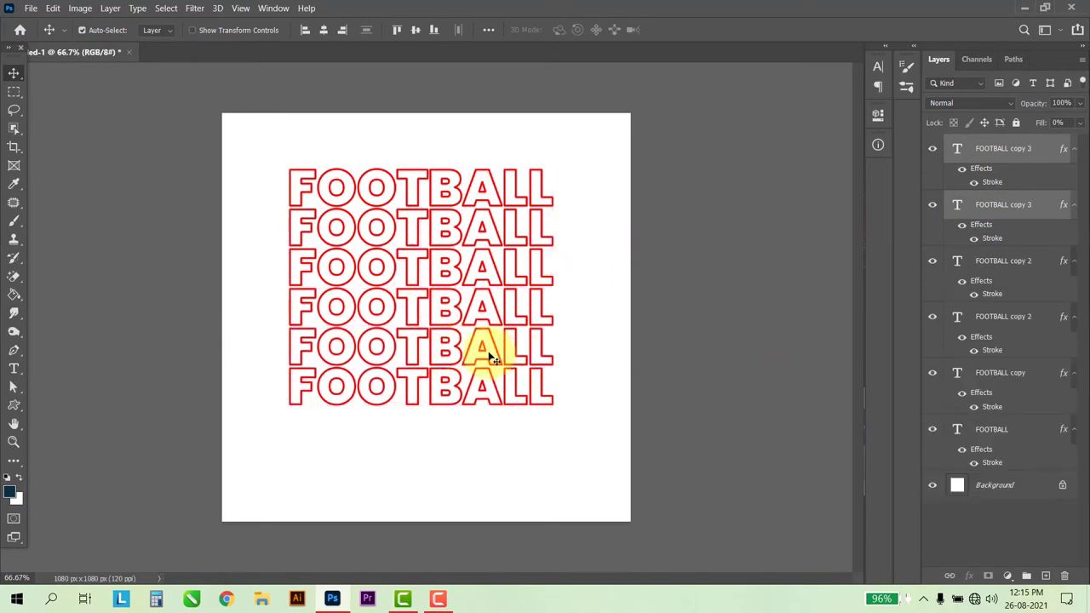
pyautogui.moveTo(511, 389); pyautogui.dragTo(513, 430)
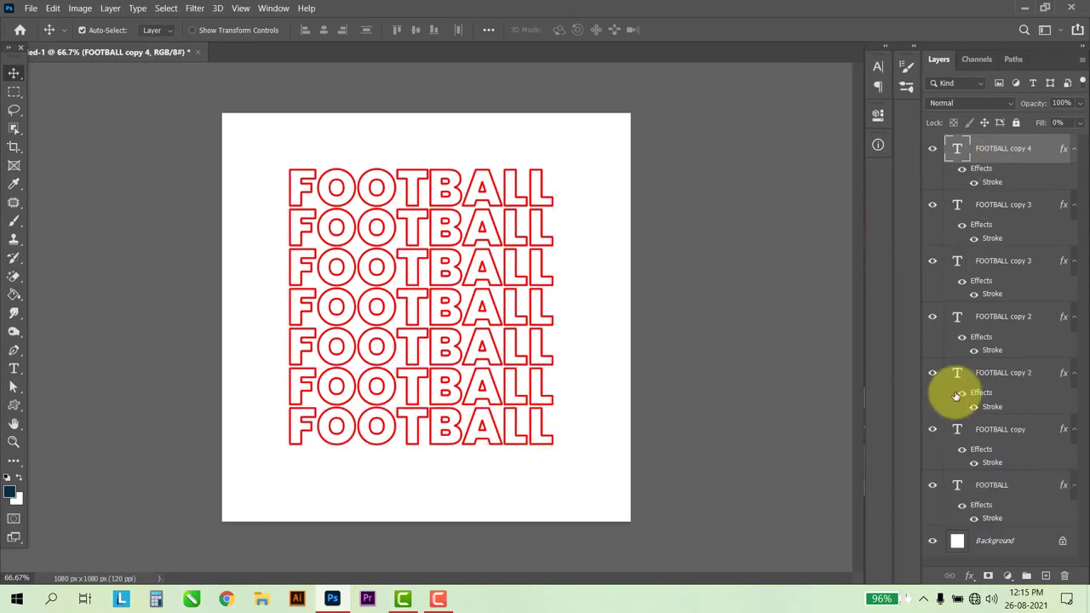
pyautogui.moveTo(610, 183); pyautogui.dragTo(362, 430)
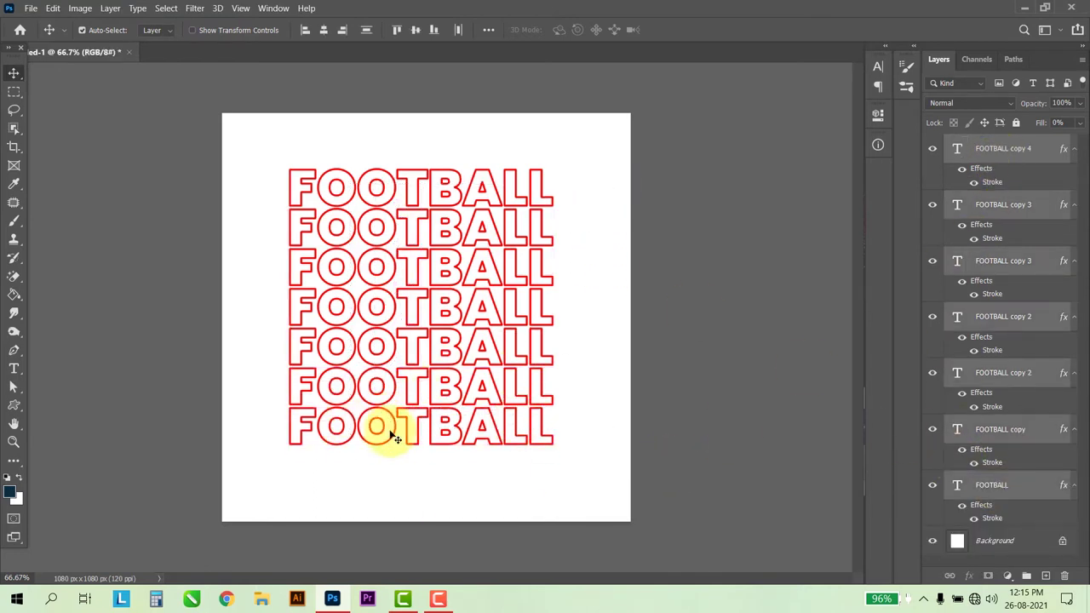
# Convert the seven FOOTBALL rows to a smart object, scaled to 107.67% and centred.
pyautogui.rightClick(1013, 484)
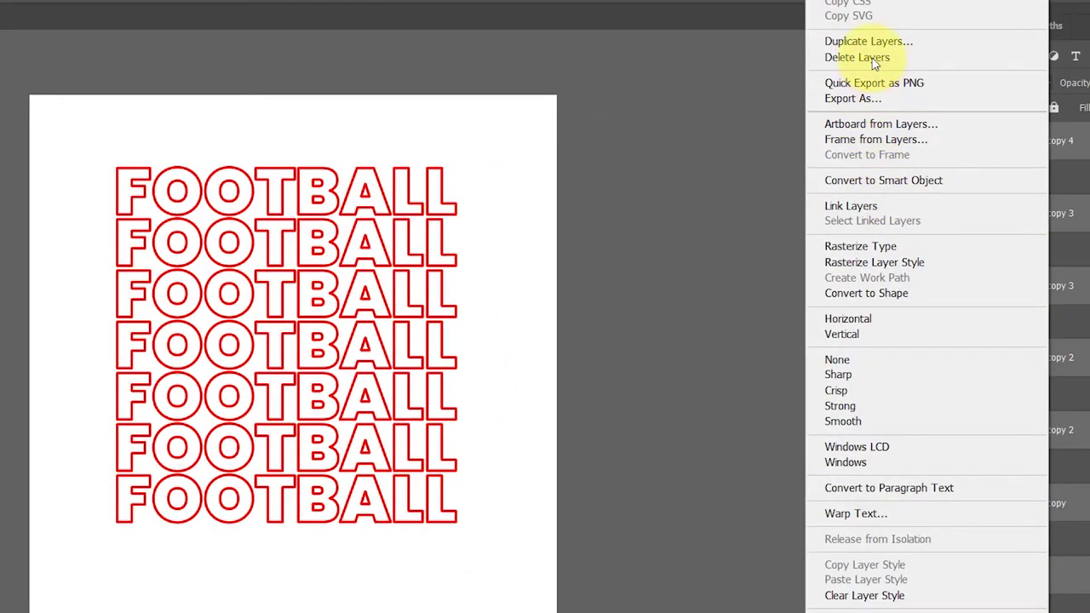
pyautogui.click(883, 181)
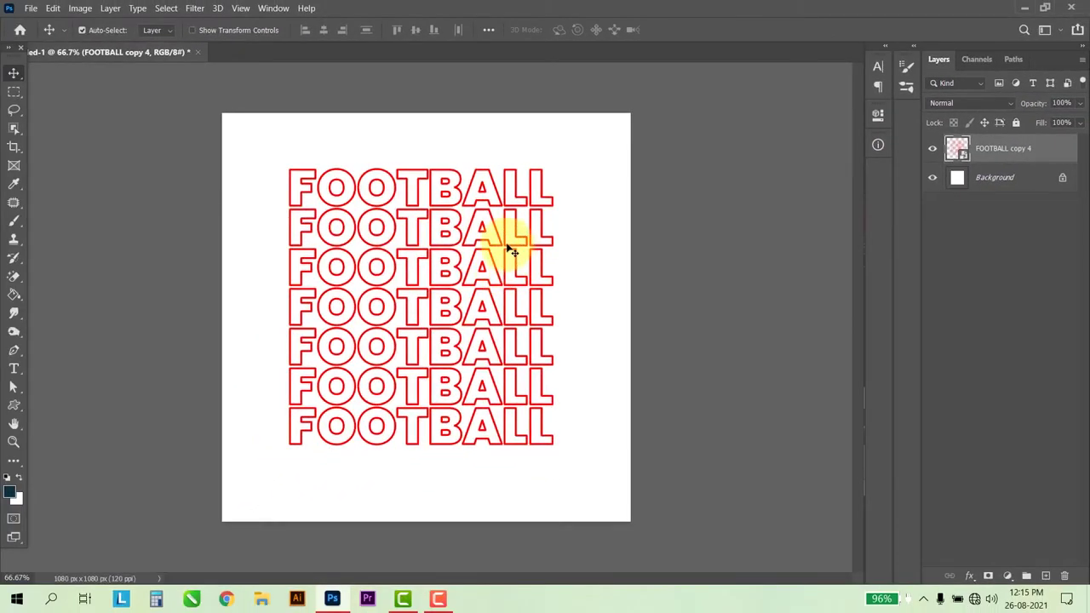
pyautogui.moveTo(506, 245); pyautogui.dragTo(507, 234)
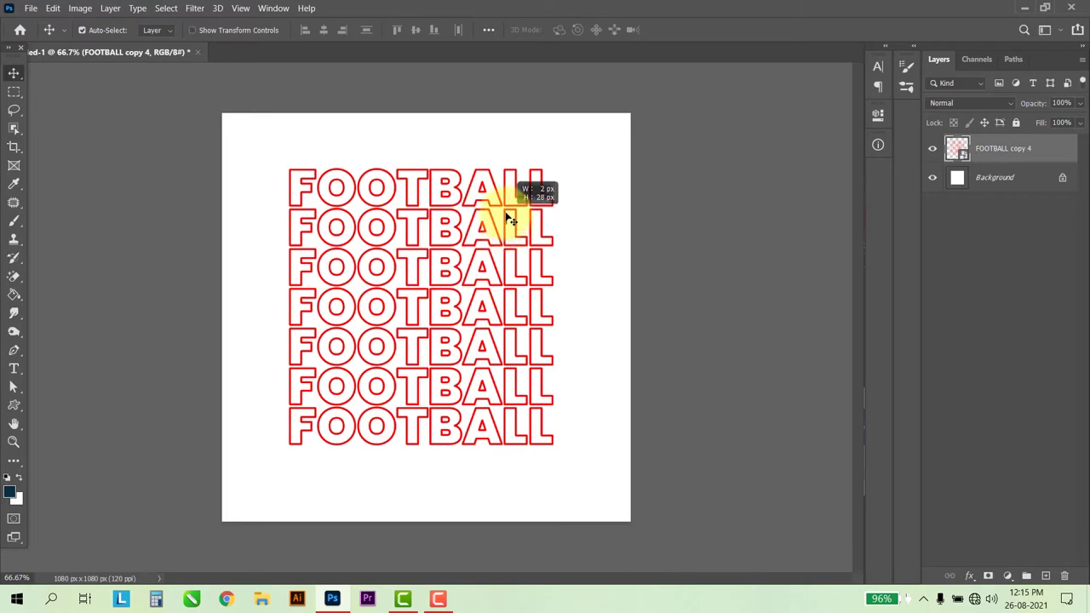
pyautogui.hotkey('ctrl', 't')
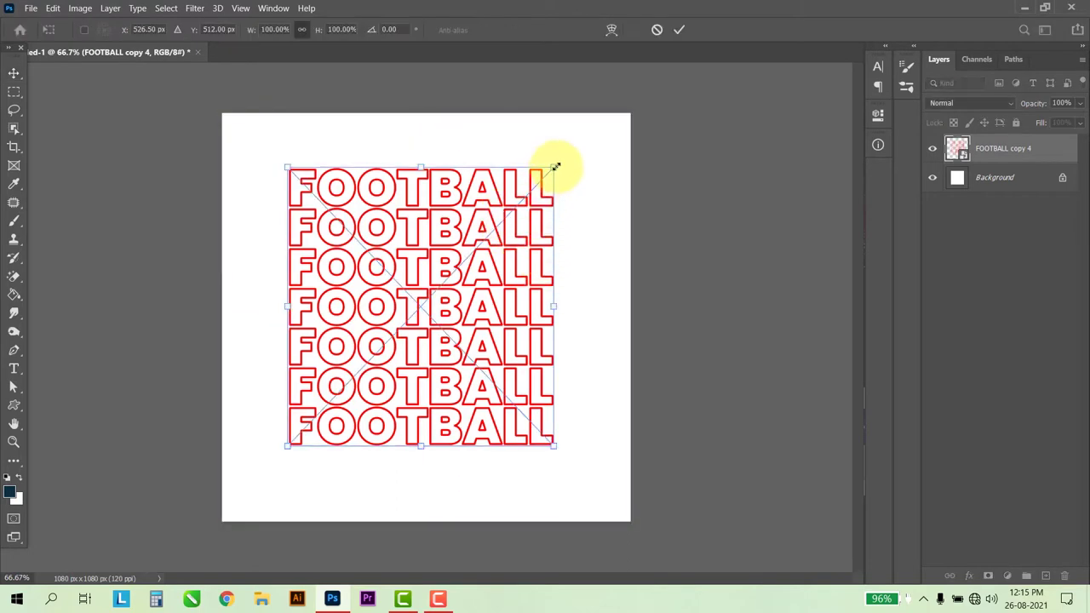
pyautogui.moveTo(555, 167); pyautogui.dragTo(564, 159)
pyautogui.moveTo(487, 219); pyautogui.dragTo(497, 214)
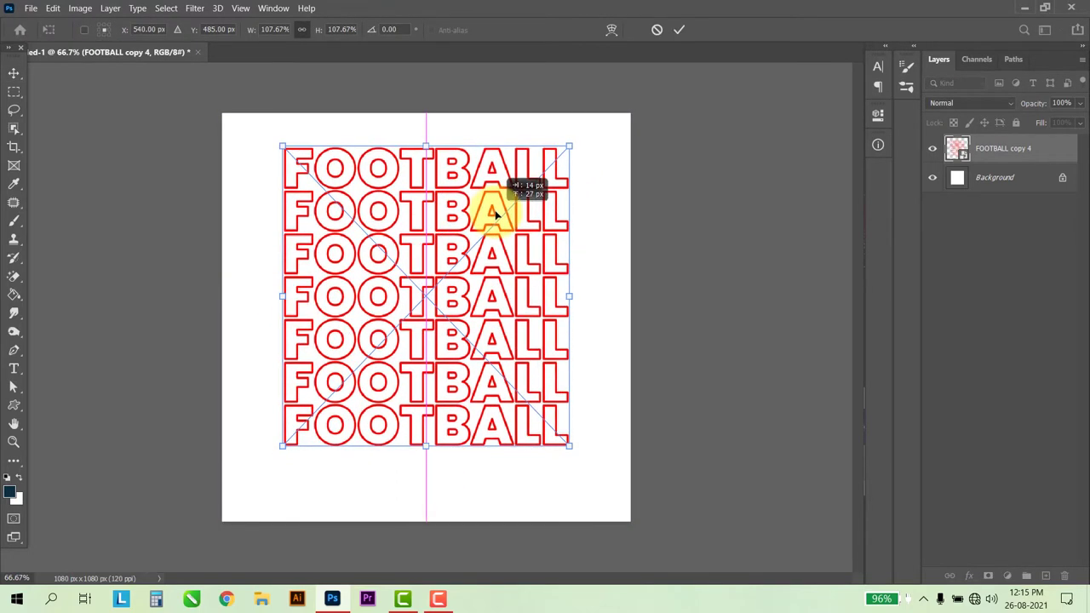
pyautogui.press('Return')
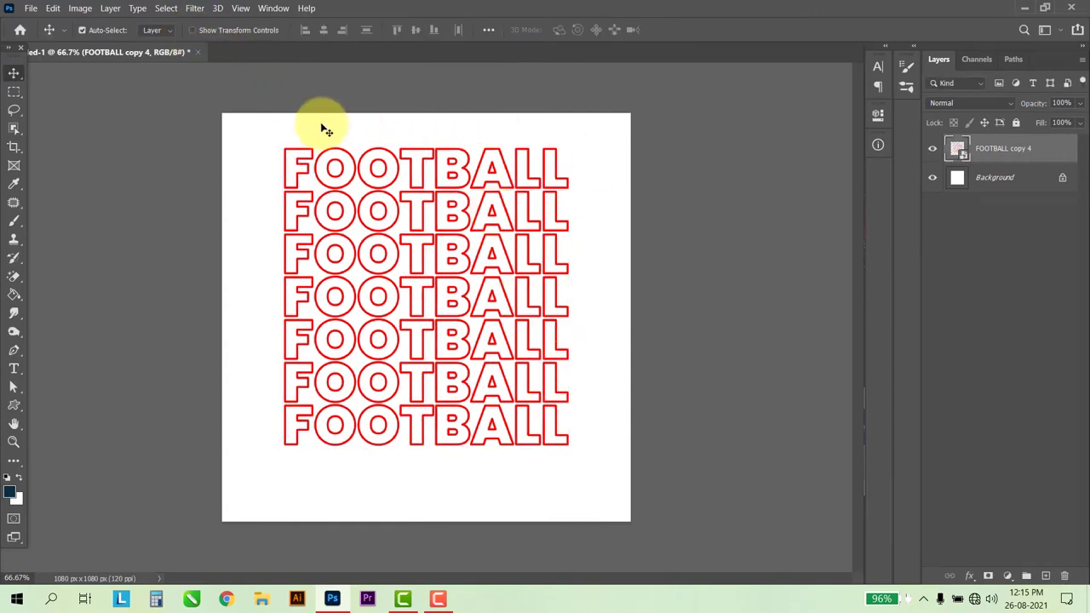
pyautogui.click(192, 8)
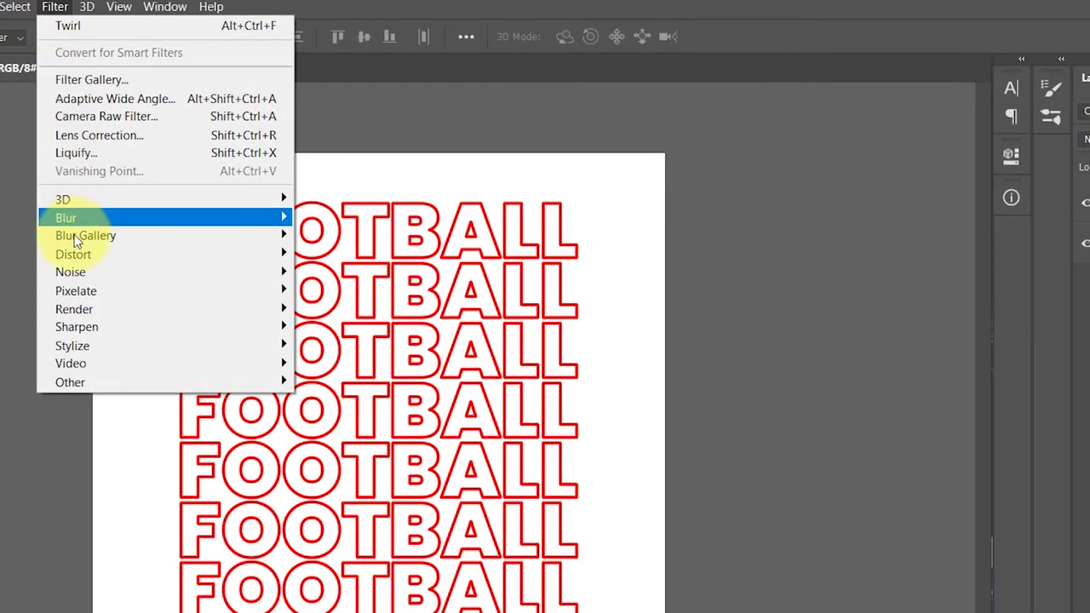
pyautogui.moveTo(74, 254)
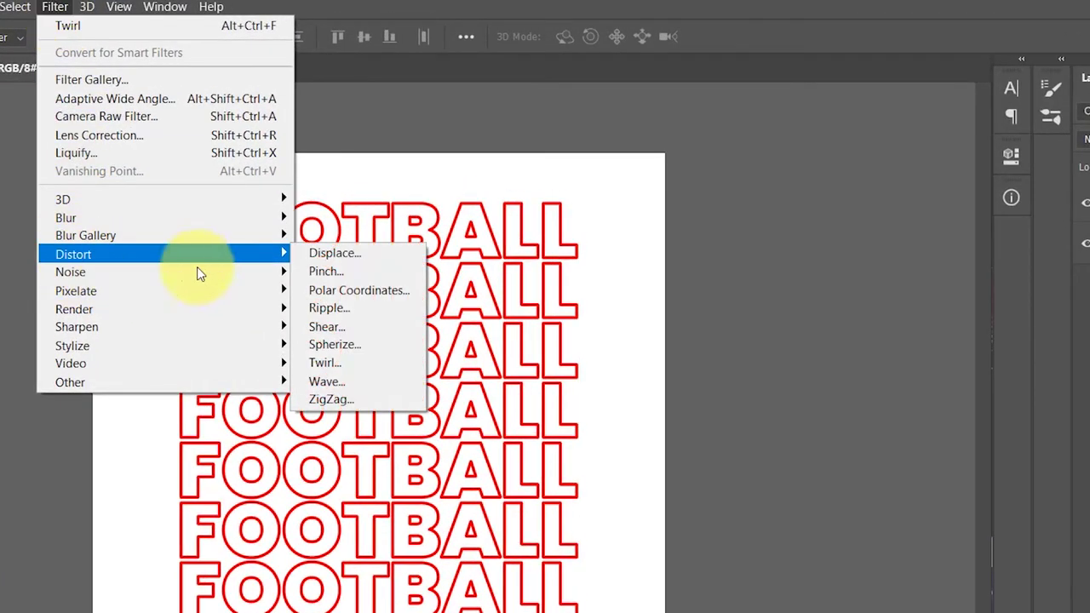
# Apply a Twirl distortion filter with an angle of about 100 to the FOOTBALL block.
pyautogui.click(338, 366)
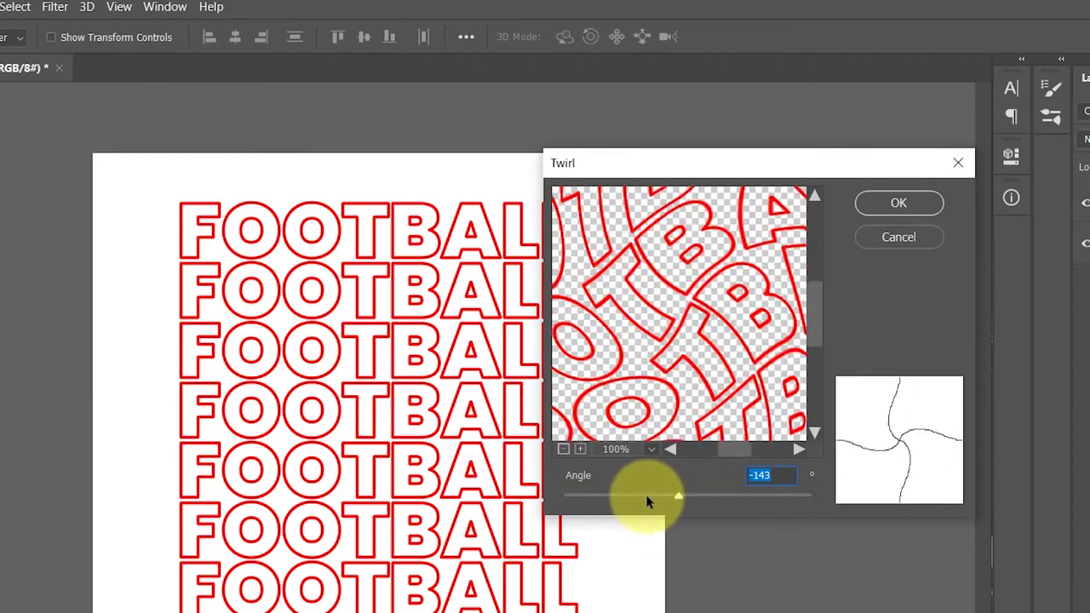
pyautogui.moveTo(704, 501)
pyautogui.mouseDown()
pyautogui.moveTo(695, 488)
pyautogui.moveTo(682, 495)
pyautogui.mouseUp()
pyautogui.write('100')
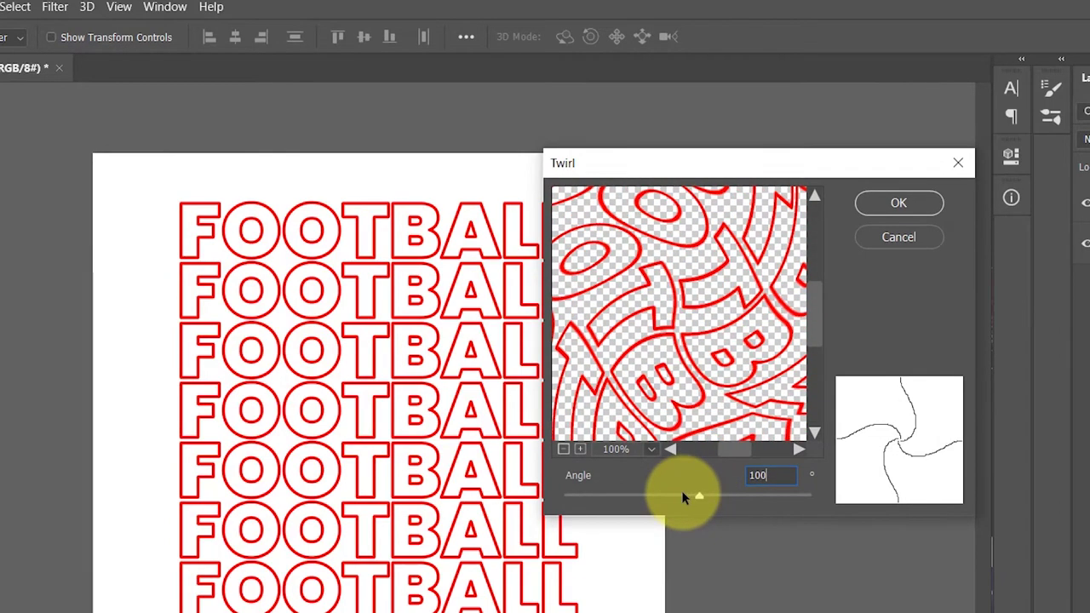
pyautogui.press('Return')
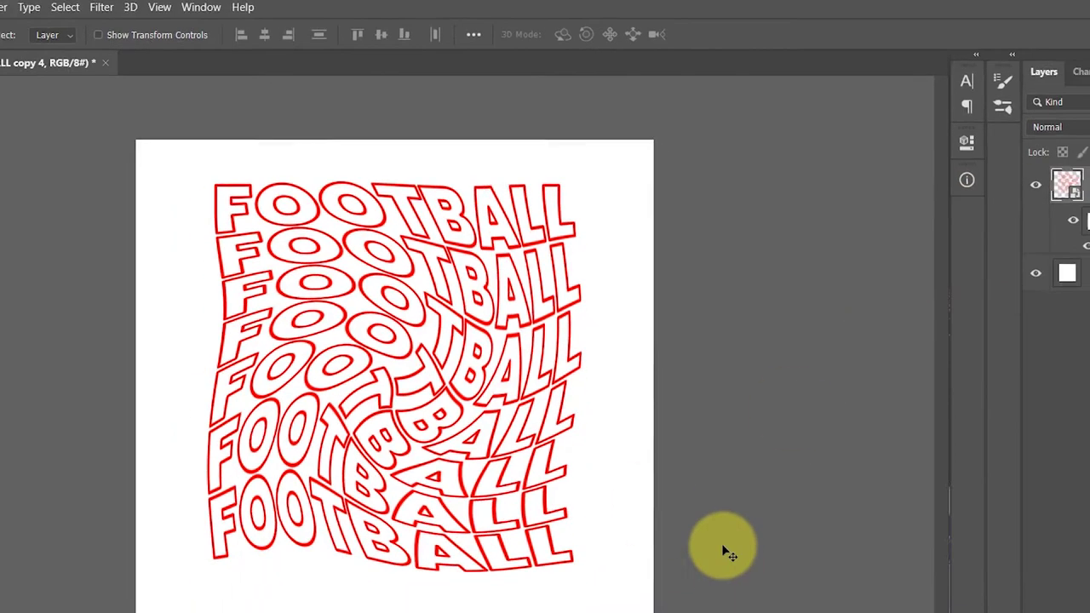
# Drag the football player image from the poster images folder toward the canvas.
pyautogui.scroll(2, 416, 263)
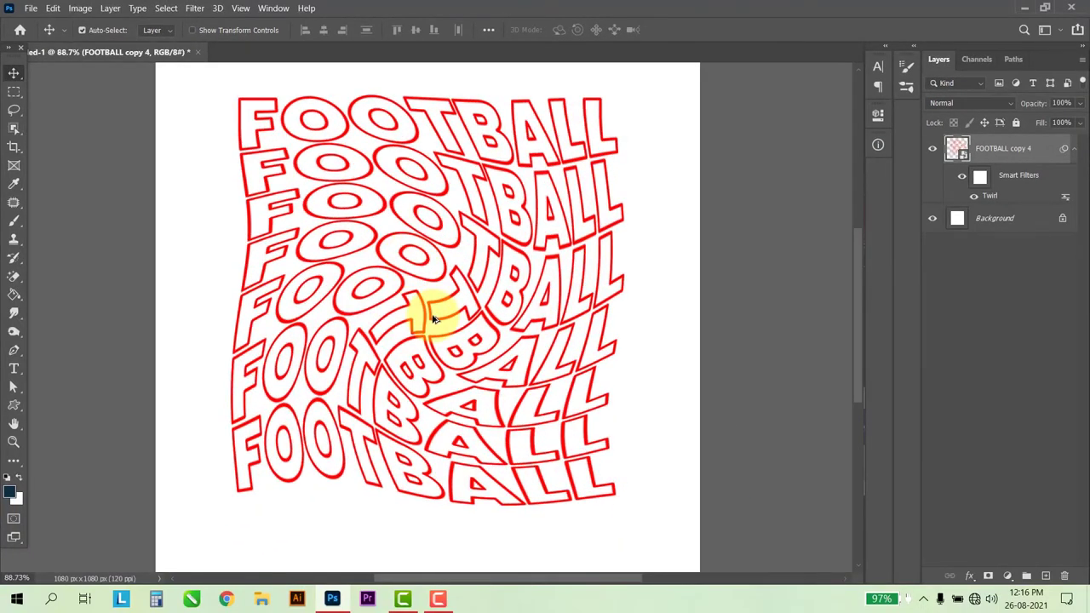
pyautogui.scroll(1, 417, 269)
pyautogui.scroll(1, 436, 307)
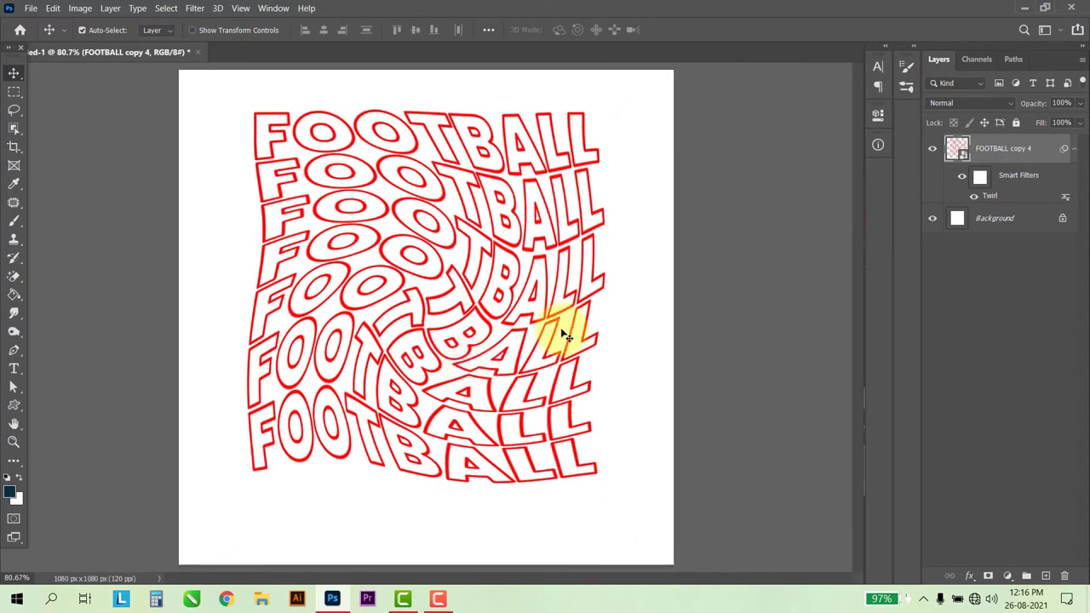
pyautogui.click(1023, 15)
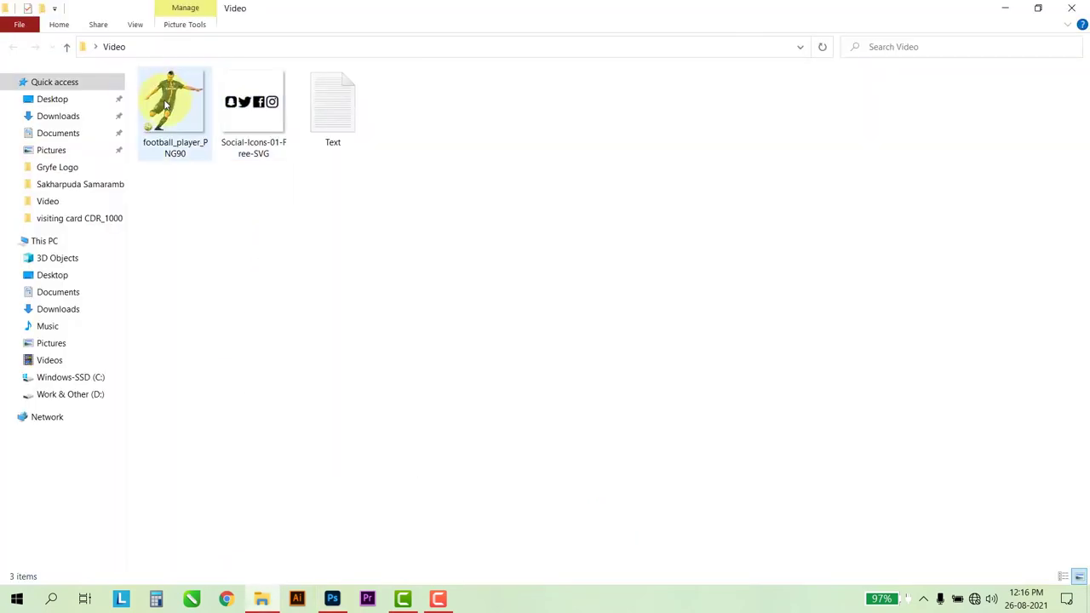
pyautogui.moveTo(166, 104); pyautogui.dragTo(405, 556)
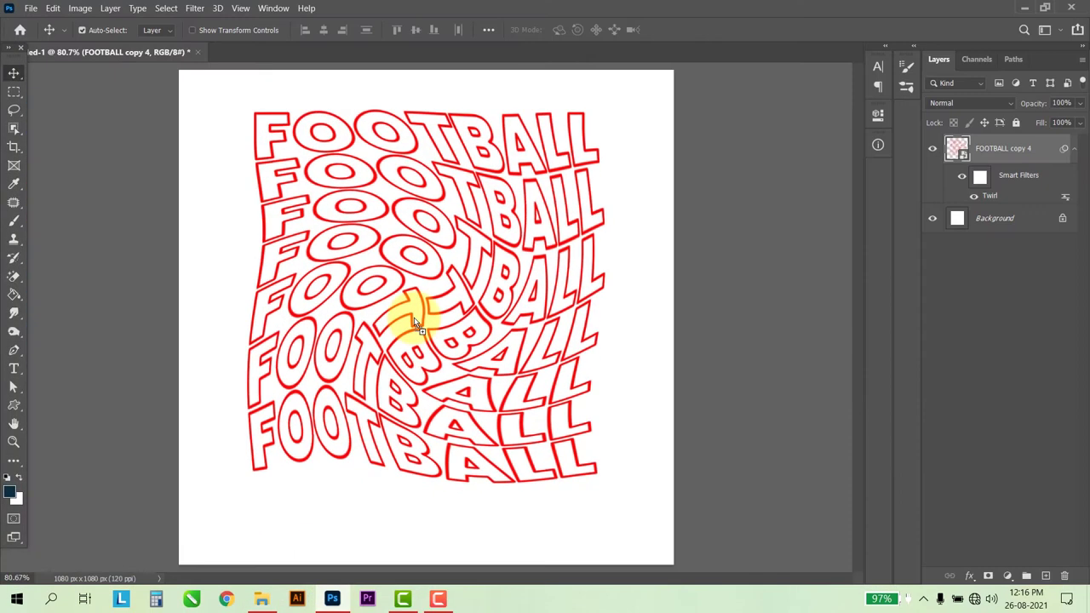
# Place football_player_PNG90 over the twirled text, scaled to 60.96% and centred.
pyautogui.moveTo(405, 557); pyautogui.dragTo(415, 321)
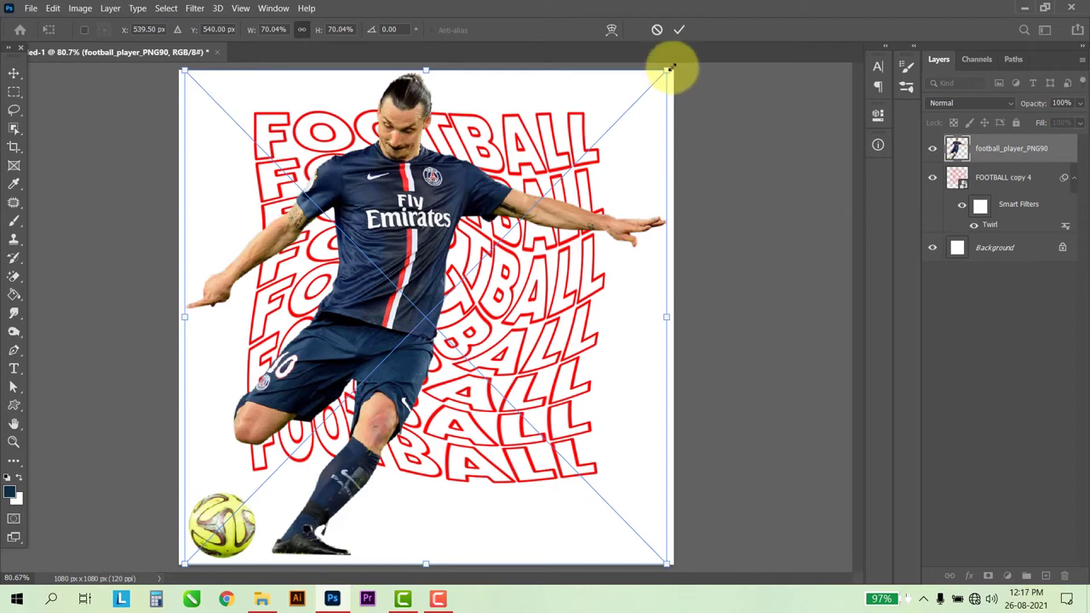
pyautogui.moveTo(656, 60); pyautogui.dragTo(628, 93)
pyautogui.moveTo(387, 257); pyautogui.dragTo(405, 262)
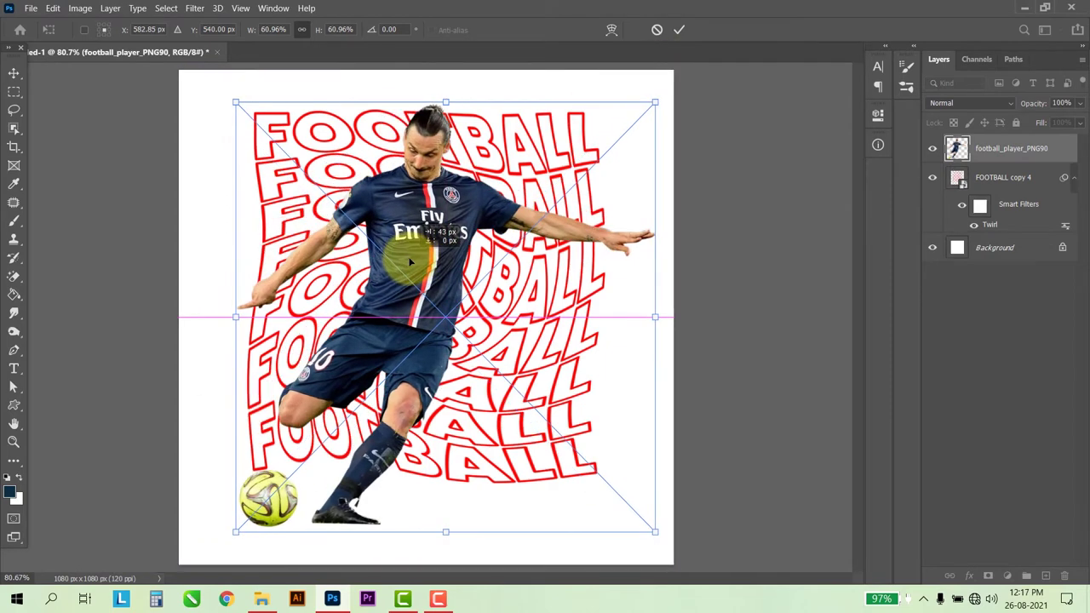
pyautogui.press('Return')
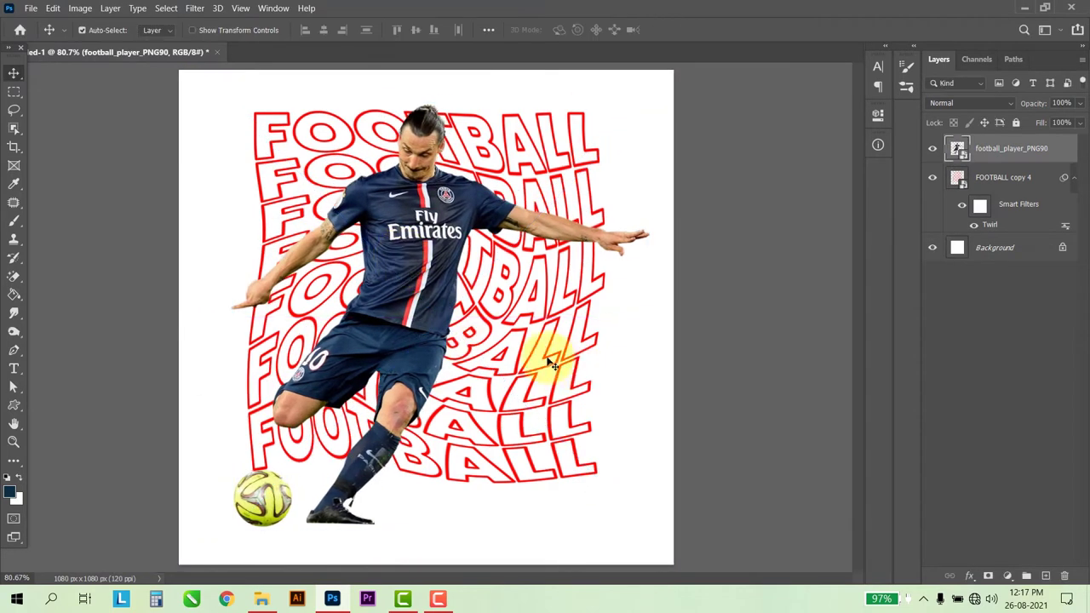
pyautogui.scroll(-1, 389, 360)
pyautogui.scroll(-1, 432, 384)
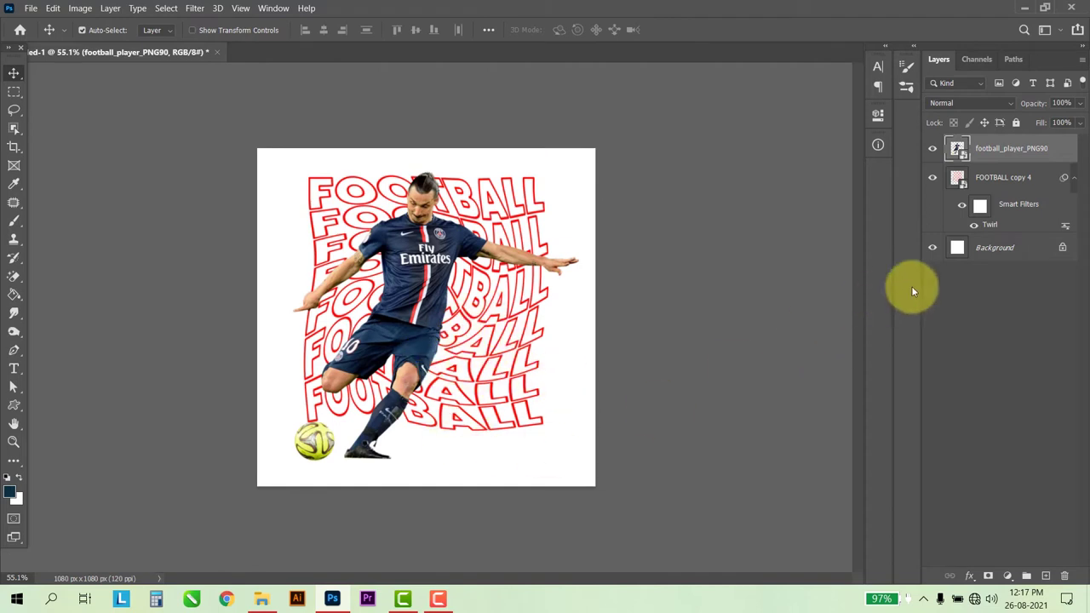
# Add a pale yellow edf19d Solid Color fill layer above Background, sampled from the ball.
pyautogui.click(1003, 247)
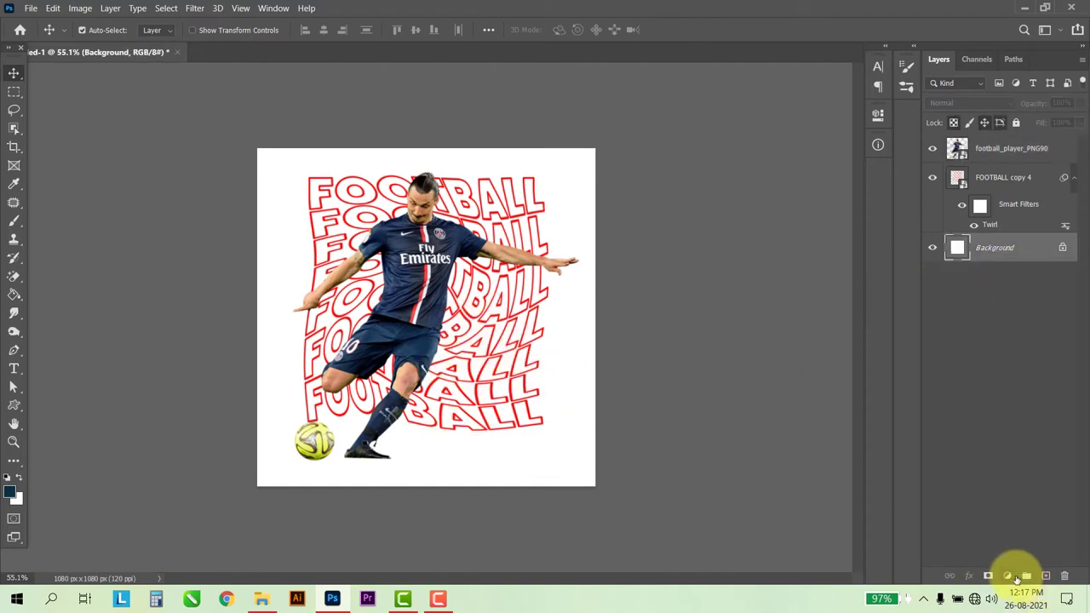
pyautogui.click(1008, 576)
pyautogui.click(1065, 328)
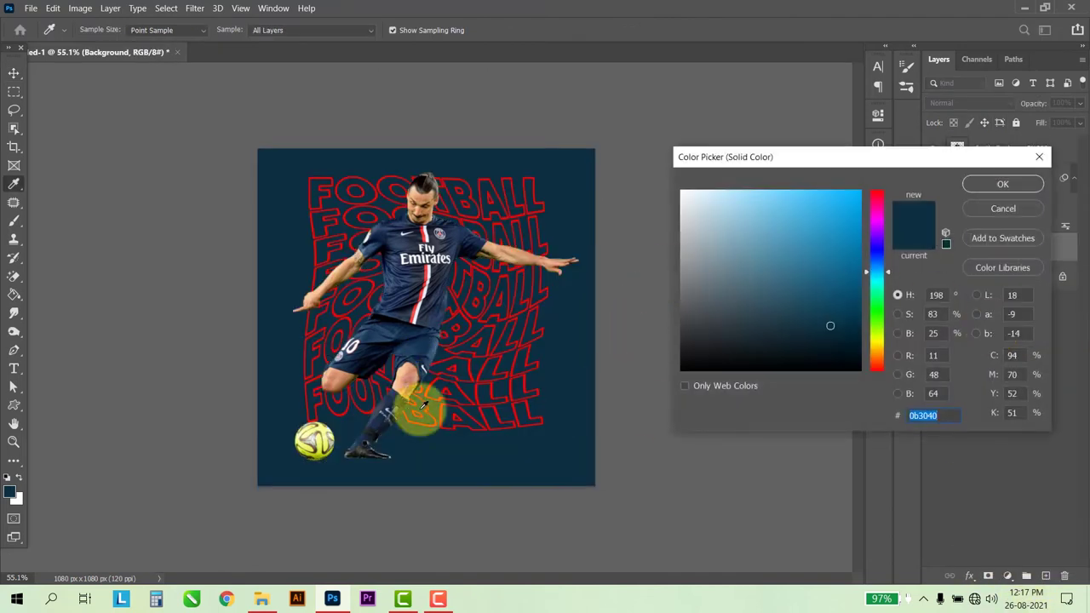
pyautogui.press('alt')
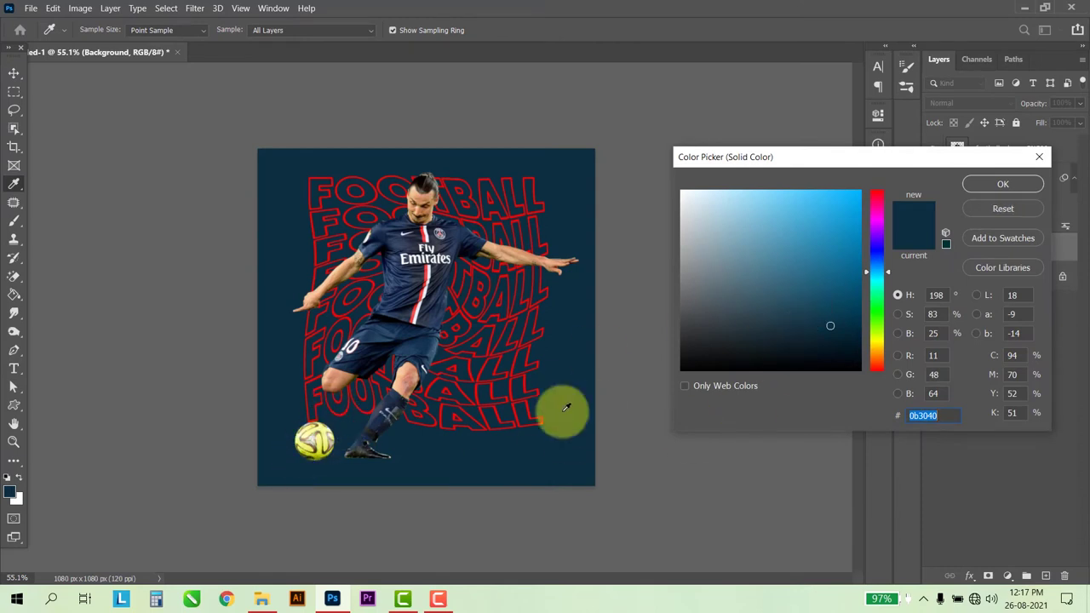
pyautogui.click(321, 425)
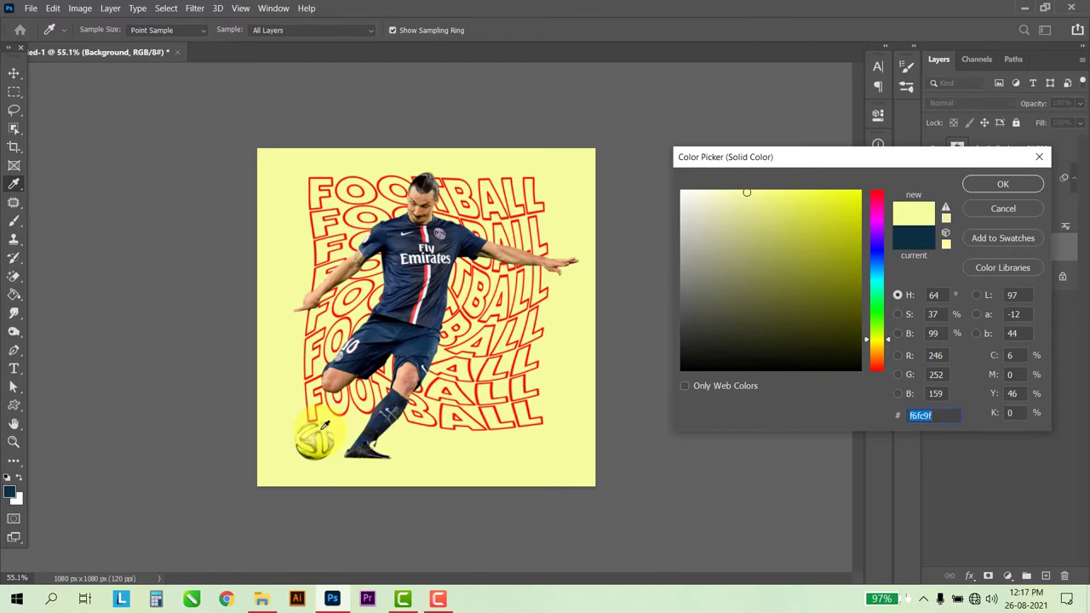
pyautogui.click(736, 204)
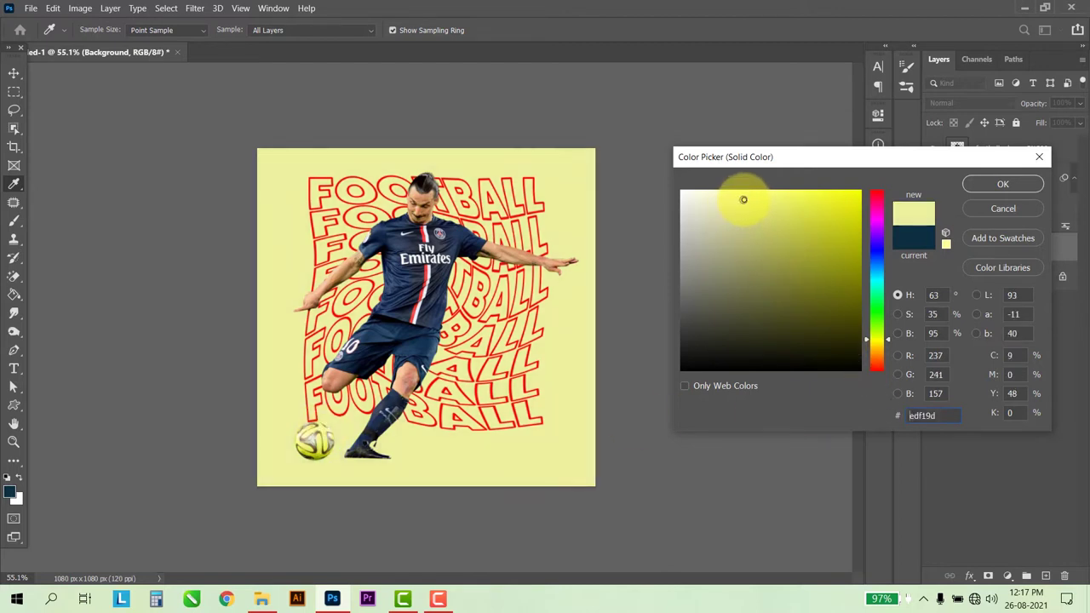
pyautogui.click(1004, 183)
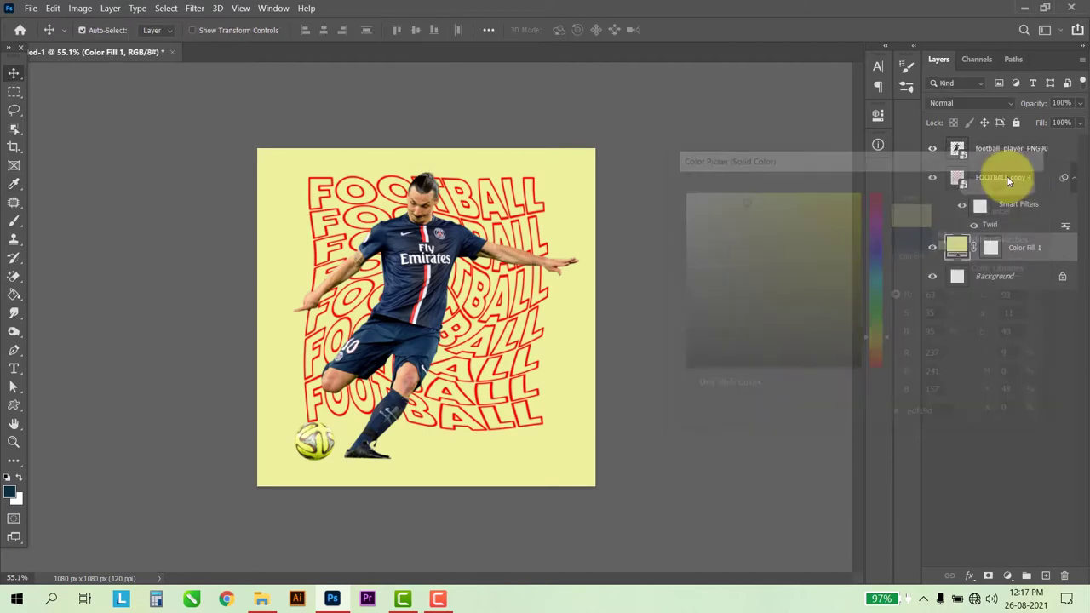
# Select the twirled FOOTBALL copy 4 layer.
pyautogui.scroll(2, 450, 313)
pyautogui.scroll(1, 450, 313)
pyautogui.click(521, 286)
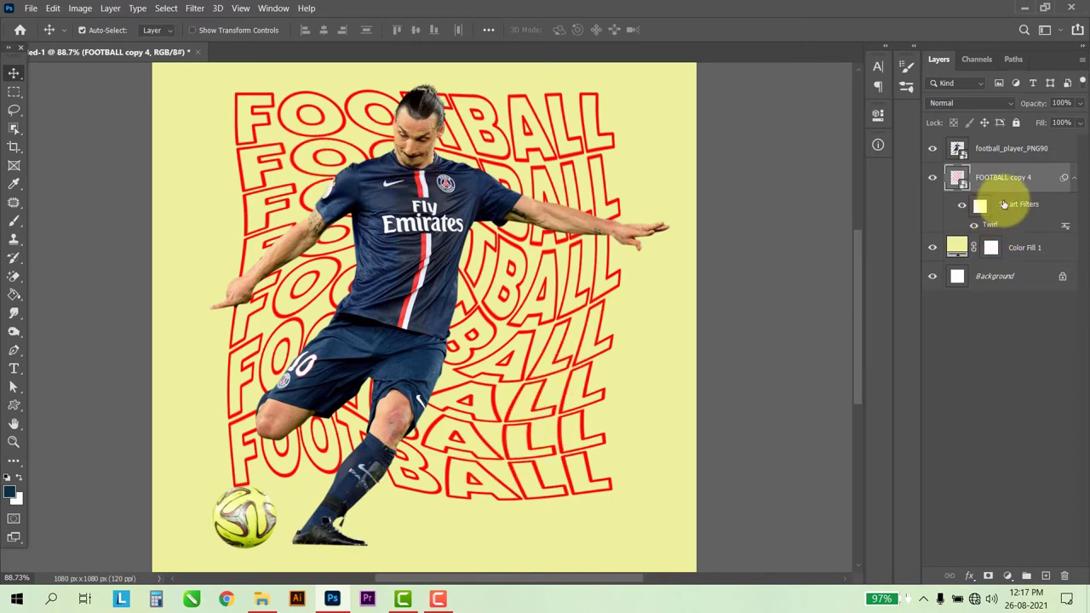
# Add a navy 1c4165 Color Overlay, sampled from the player's kit, to the twirled FOOTBALL layer.
pyautogui.rightClick(1038, 184)
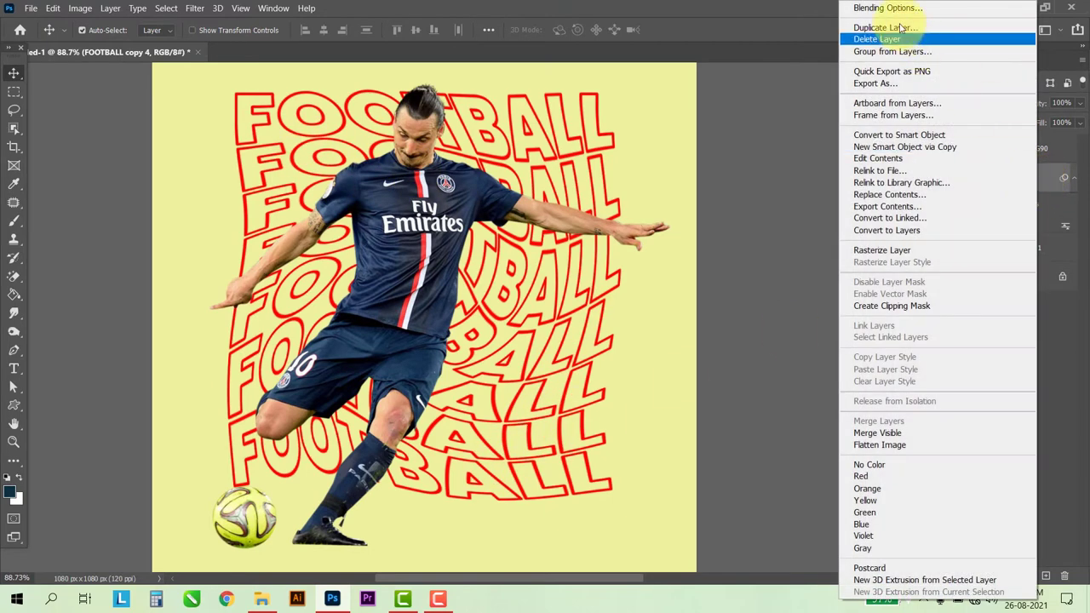
pyautogui.click(936, 8)
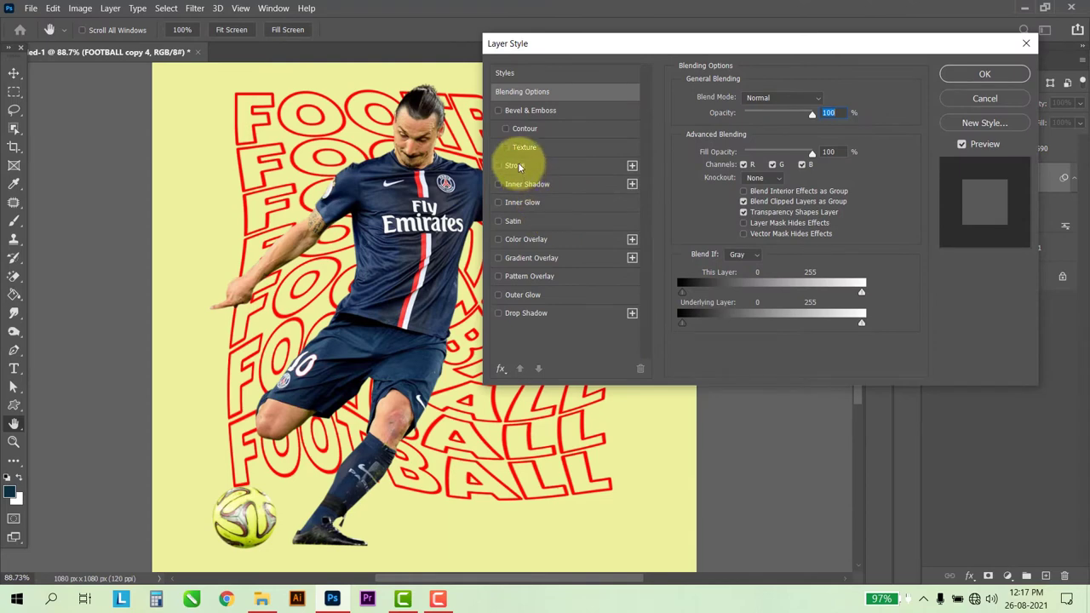
pyautogui.click(519, 240)
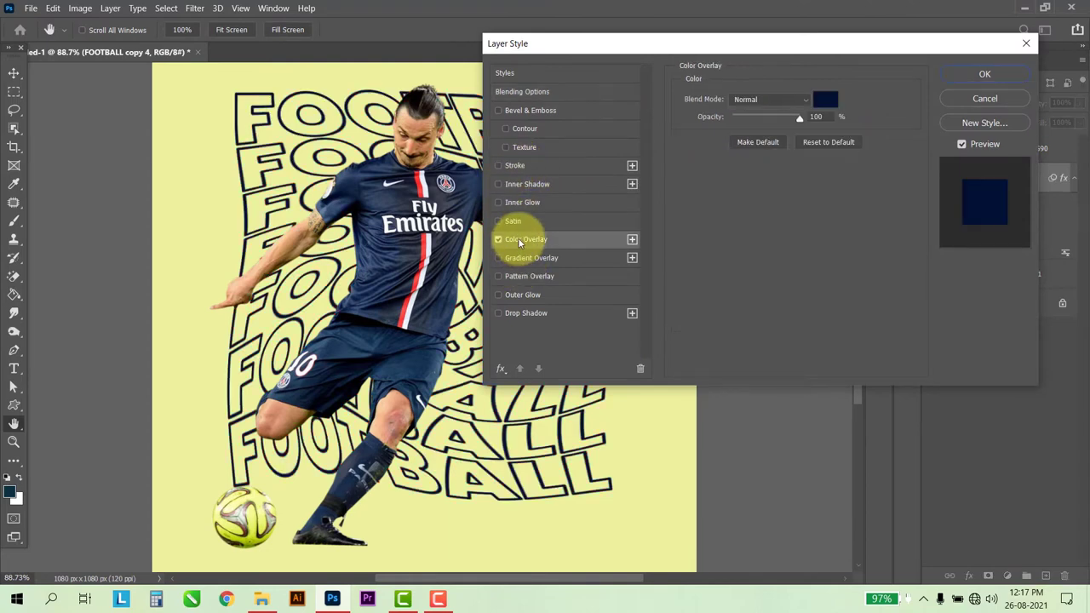
pyautogui.click(825, 100)
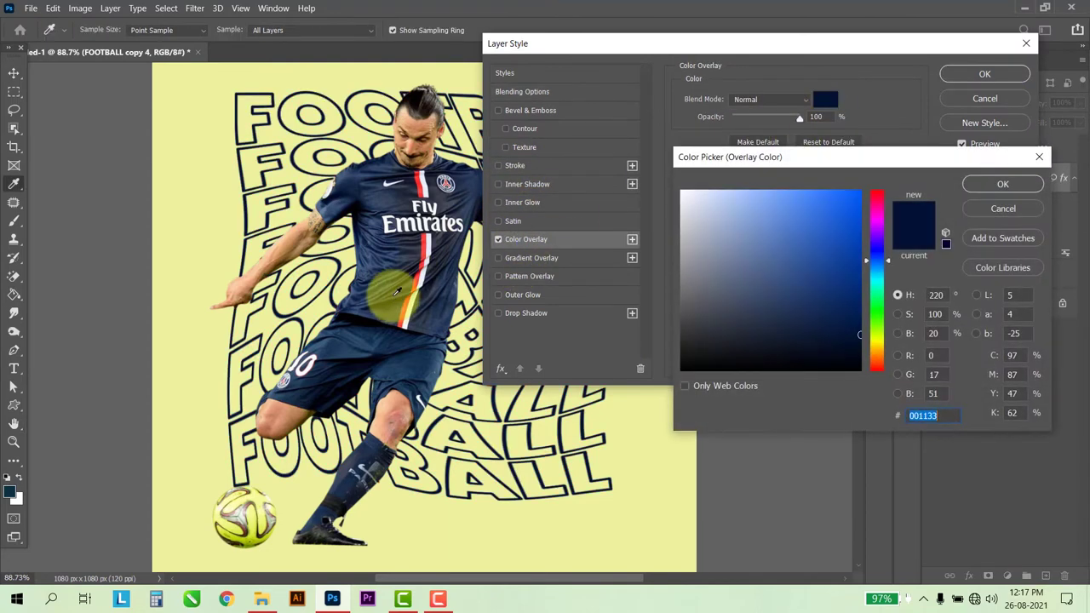
pyautogui.click(402, 375)
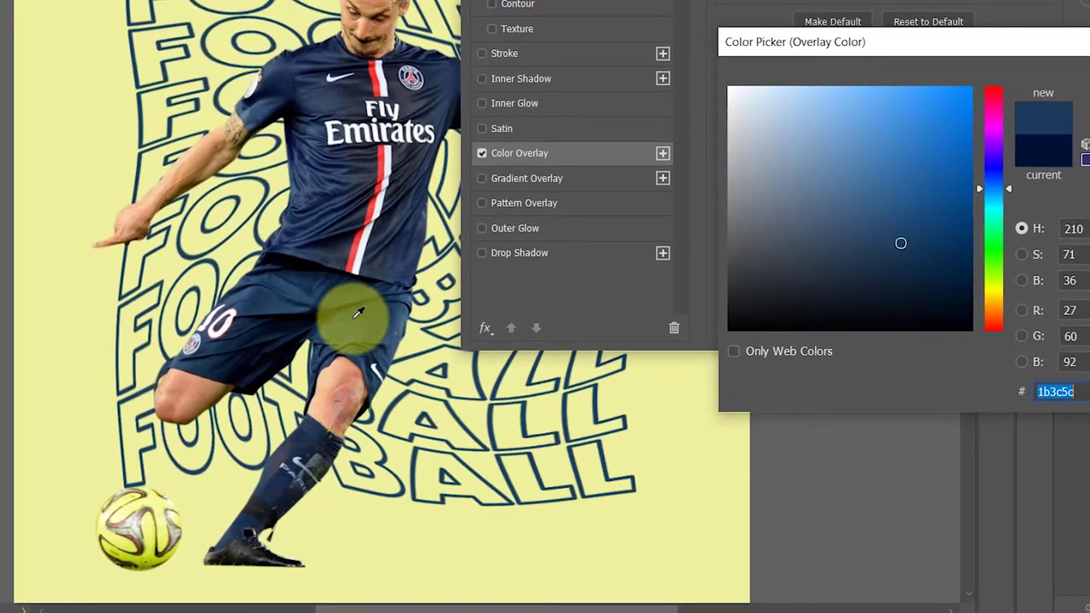
pyautogui.click(904, 233)
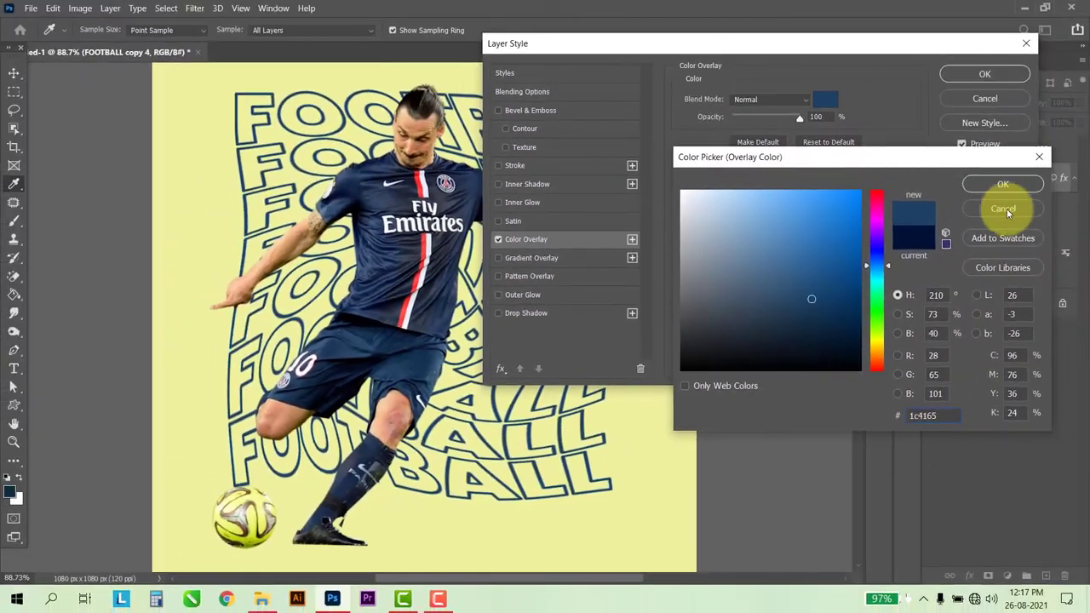
pyautogui.click(1000, 179)
pyautogui.click(990, 79)
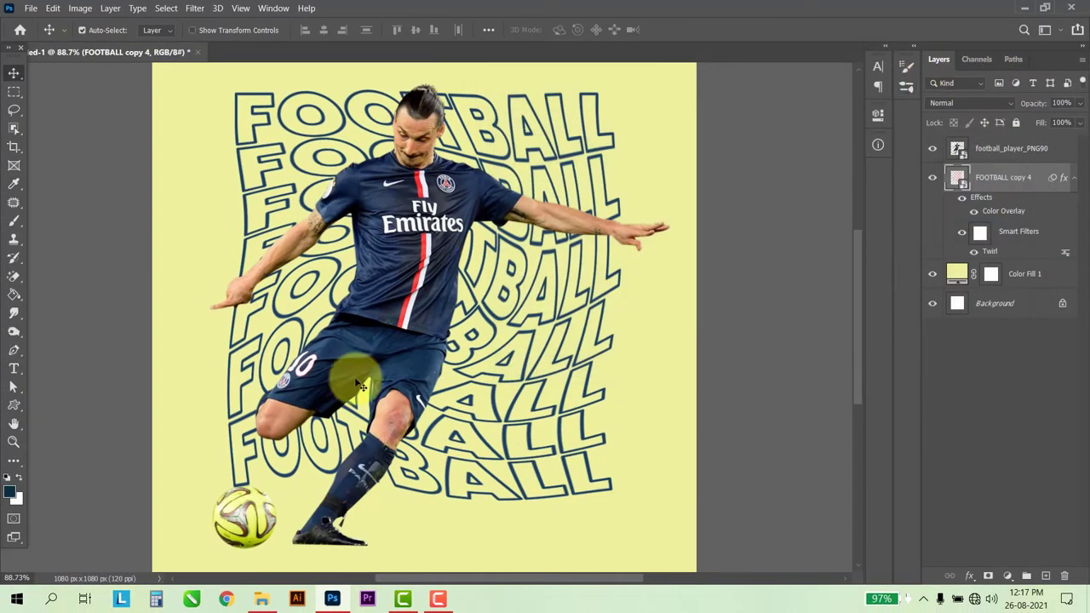
# Add a new layer above the FOOTBALL text and brush a soft black patch near the player's foot.
pyautogui.hotkey('ctrl', '-')
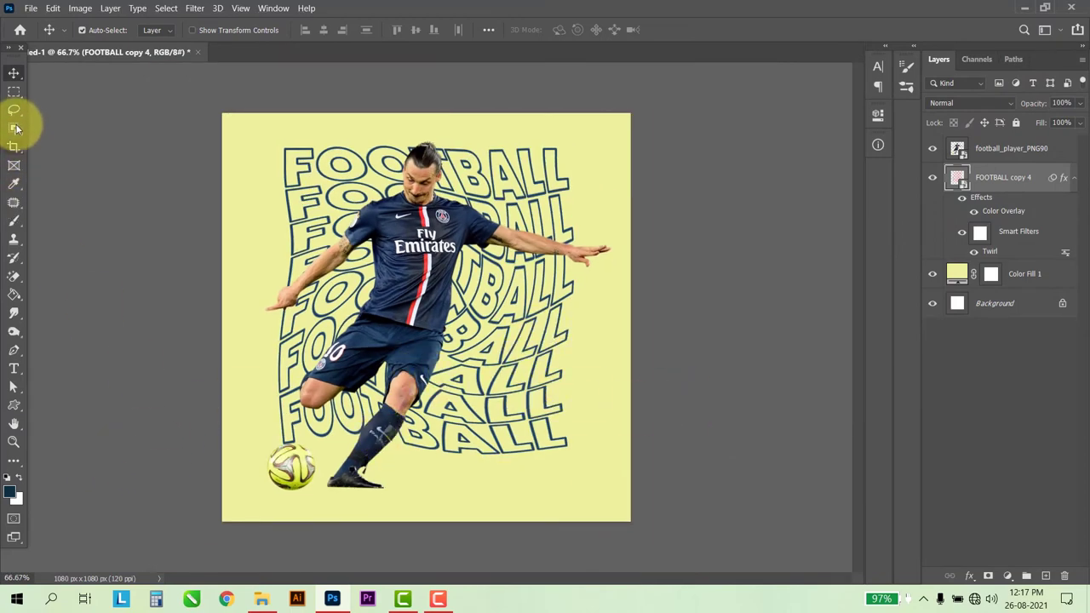
pyautogui.click(14, 221)
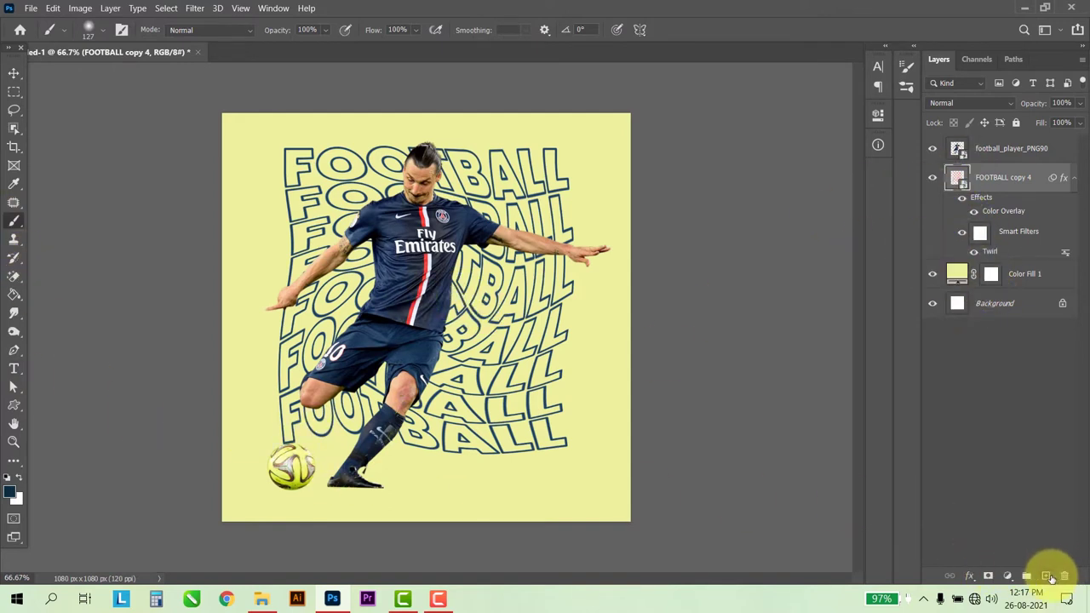
pyautogui.click(1047, 577)
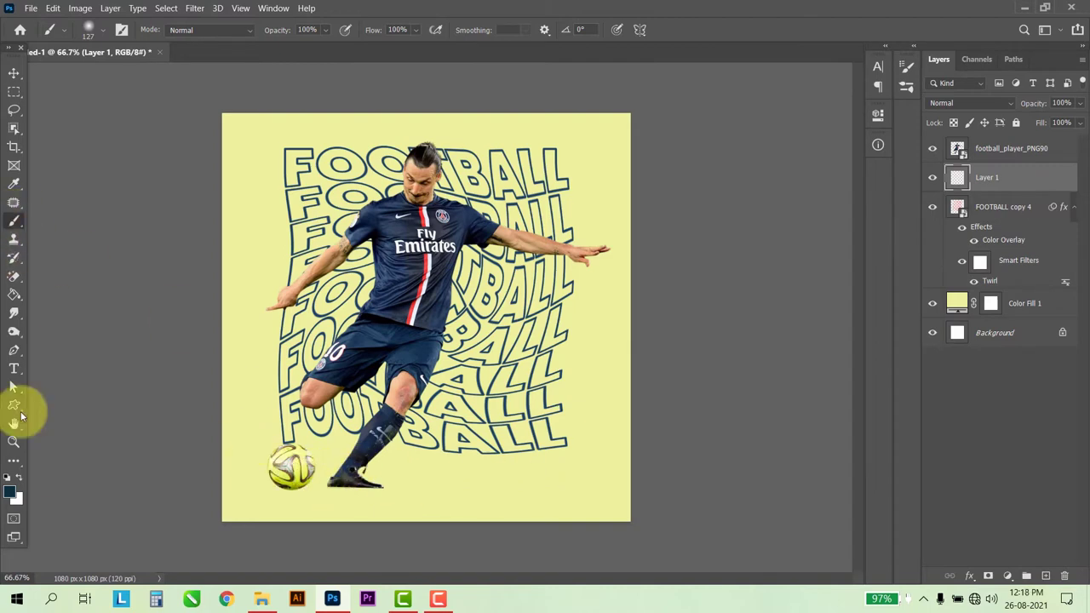
pyautogui.click(10, 491)
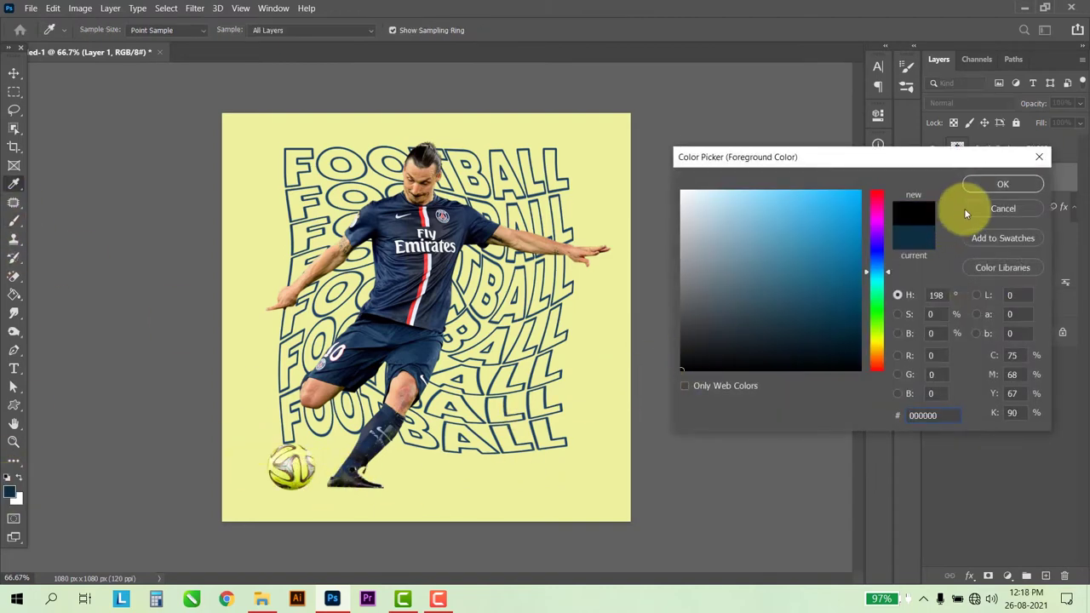
pyautogui.click(1002, 184)
pyautogui.press('b')
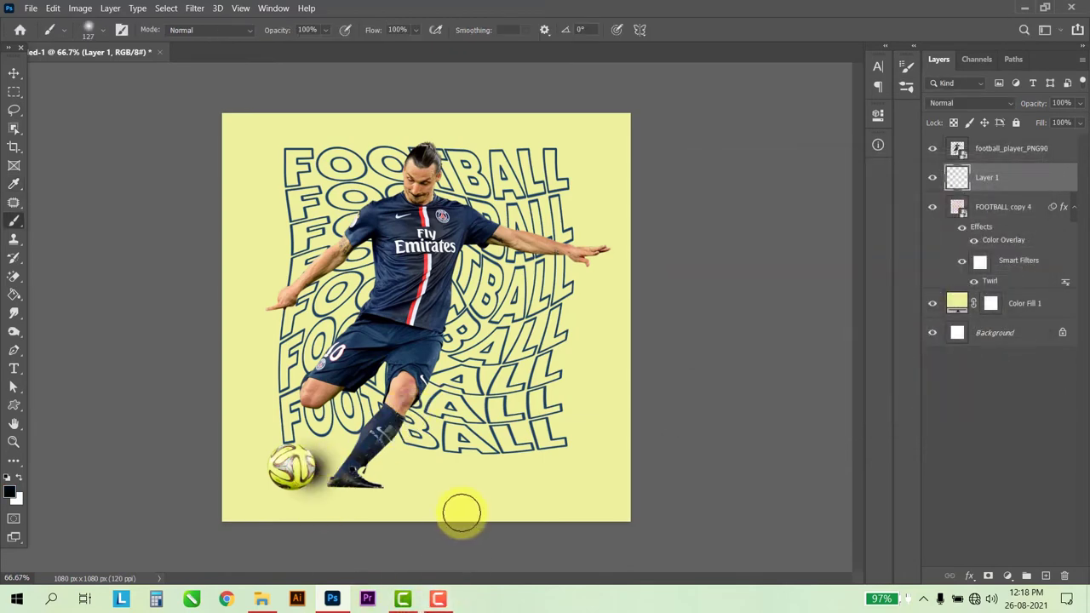
pyautogui.hotkey('ctrl', 't')
# Distort the black patch, stretching its far corners out to the right.
pyautogui.rightClick(349, 469)
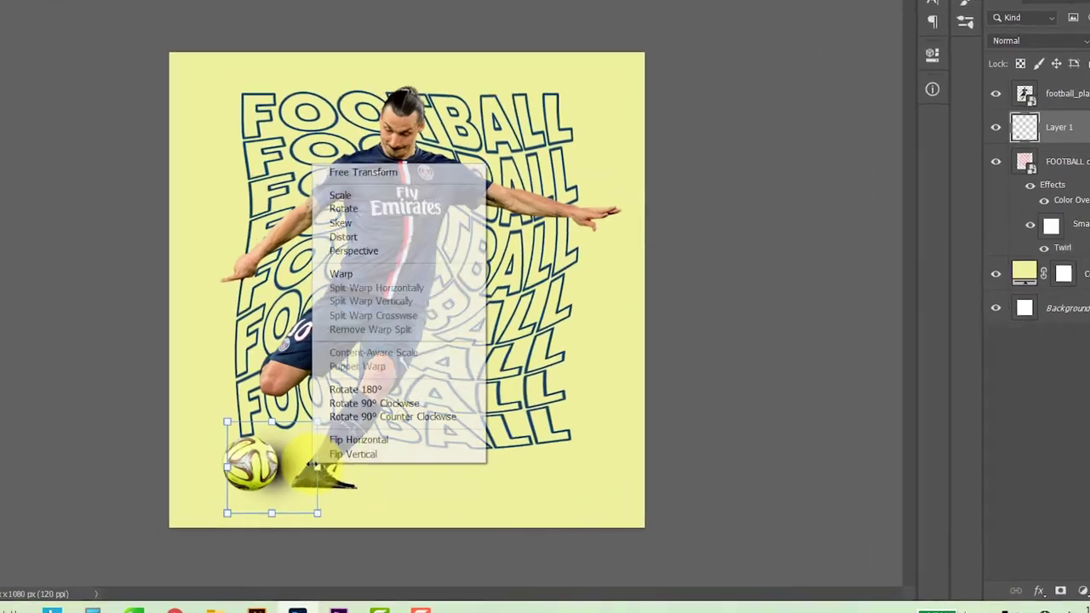
pyautogui.press('Escape')
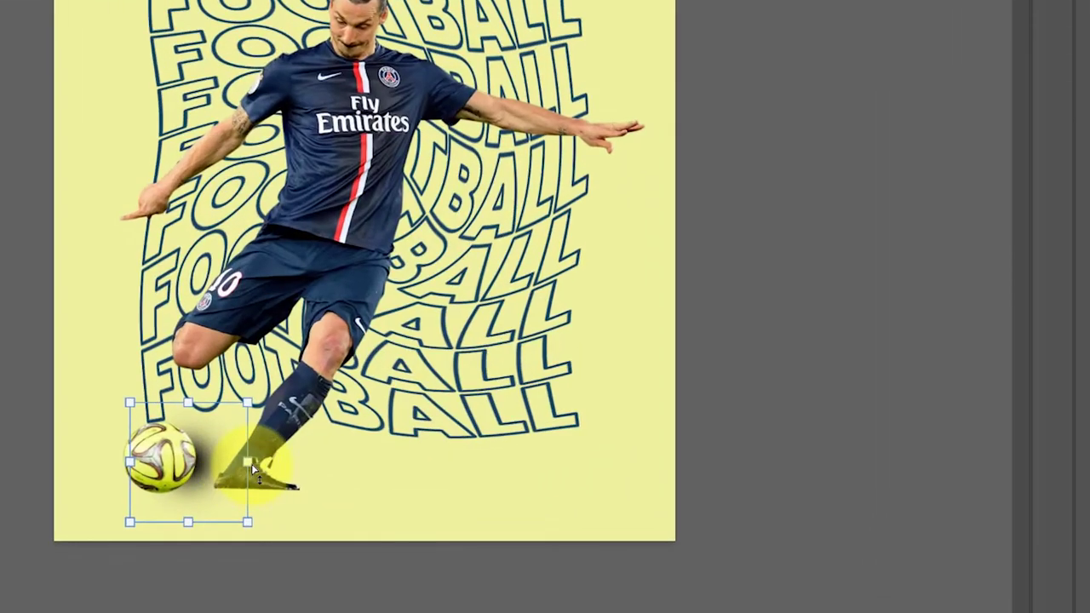
pyautogui.moveTo(253, 468); pyautogui.dragTo(522, 476)
pyautogui.moveTo(521, 411); pyautogui.dragTo(855, 308)
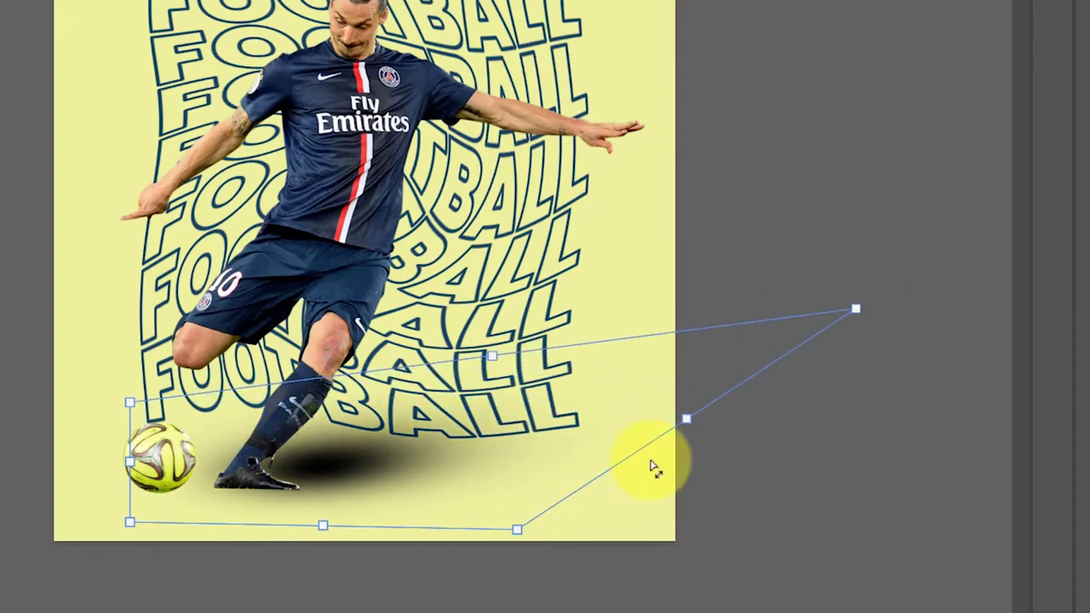
pyautogui.moveTo(531, 534); pyautogui.dragTo(924, 593)
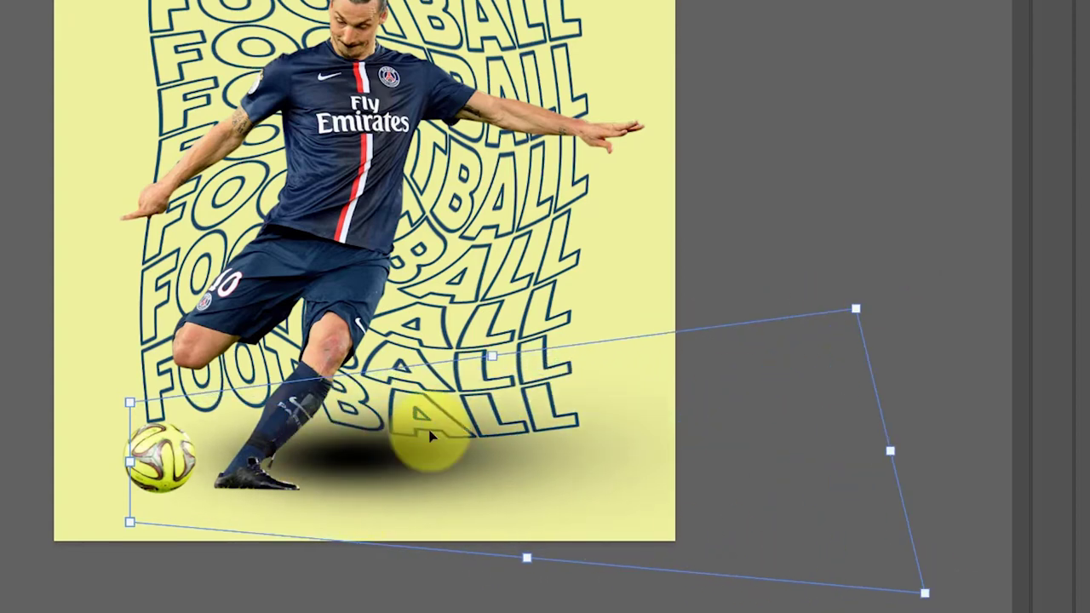
pyautogui.doubleClick(522, 529)
# Shrink, tilt and place the shadow under the ball and foot, trailing to the right.
pyautogui.hotkey('ctrl', 't')
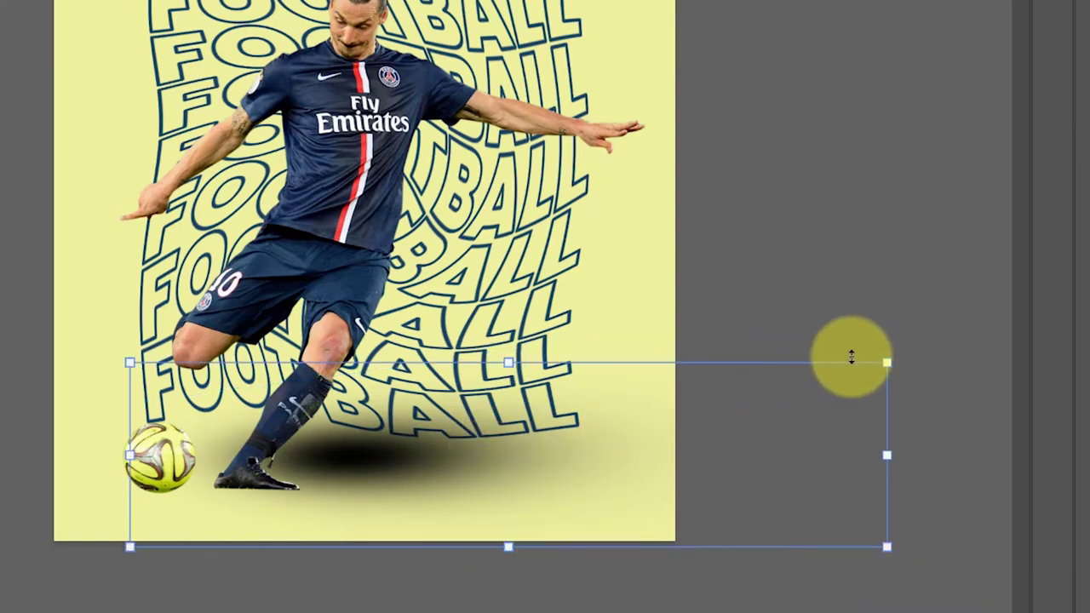
pyautogui.moveTo(888, 365); pyautogui.dragTo(657, 418)
pyautogui.moveTo(485, 447)
pyautogui.mouseDown()
pyautogui.moveTo(213, 486)
pyautogui.moveTo(228, 466)
pyautogui.mouseUp()
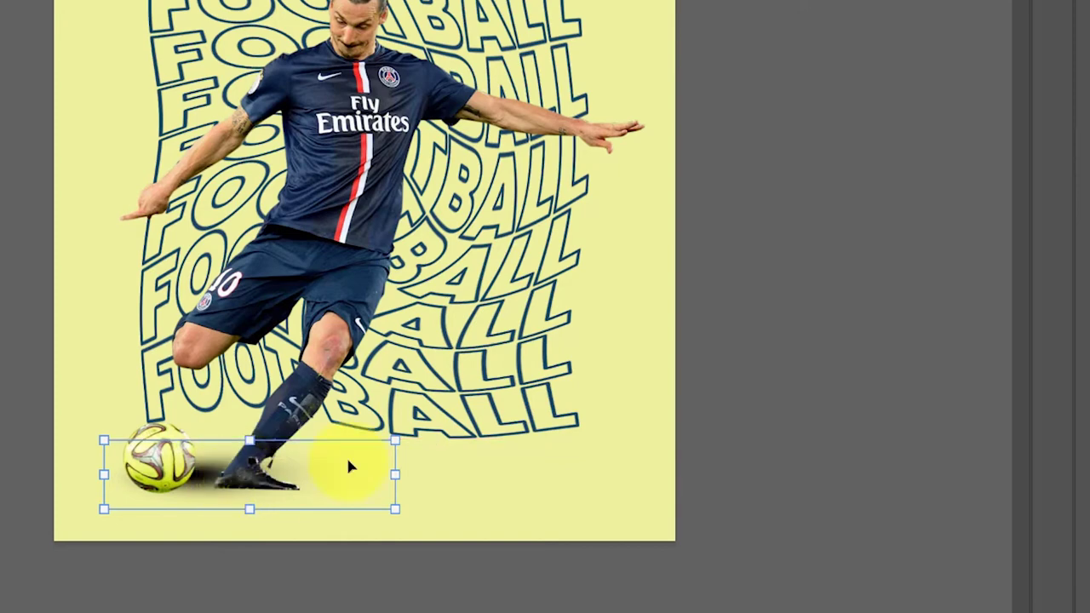
pyautogui.moveTo(407, 452); pyautogui.dragTo(511, 370)
pyautogui.moveTo(279, 464); pyautogui.dragTo(253, 465)
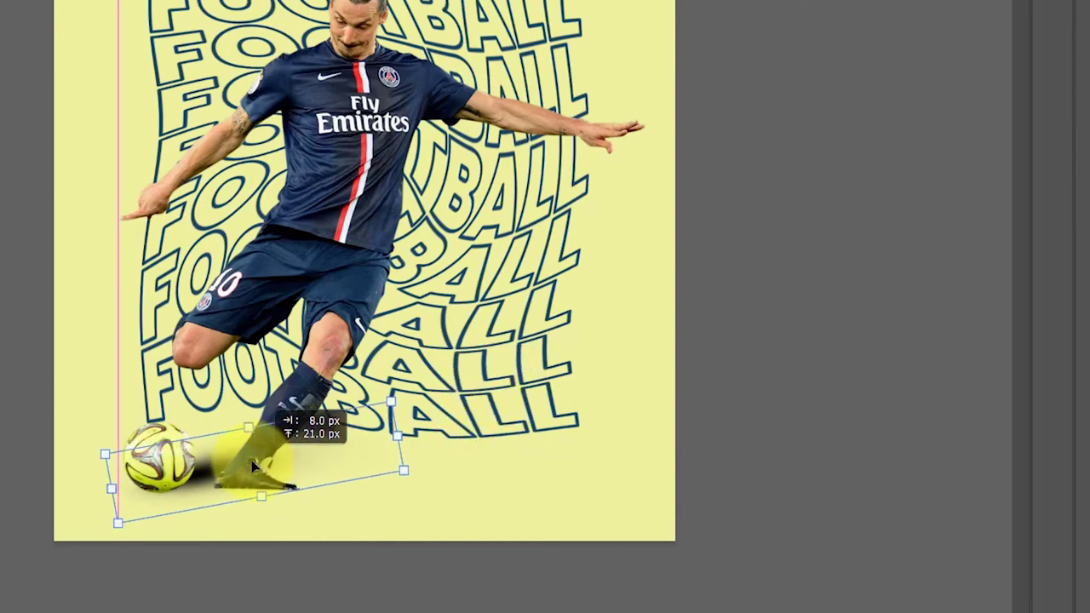
pyautogui.moveTo(391, 399); pyautogui.dragTo(385, 317)
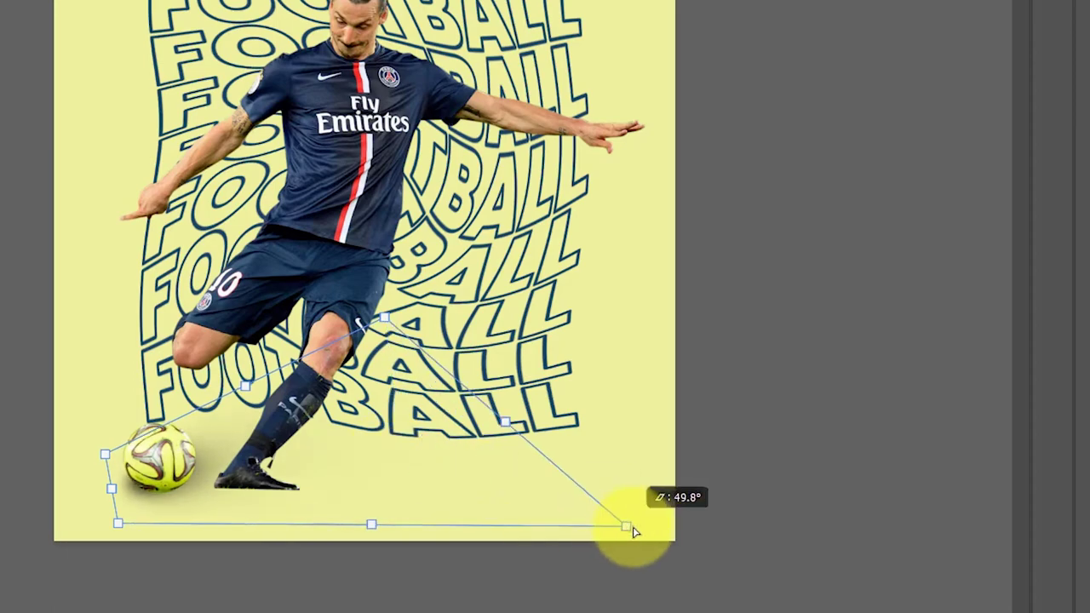
pyautogui.moveTo(406, 471); pyautogui.dragTo(639, 525)
pyautogui.moveTo(340, 492); pyautogui.dragTo(387, 493)
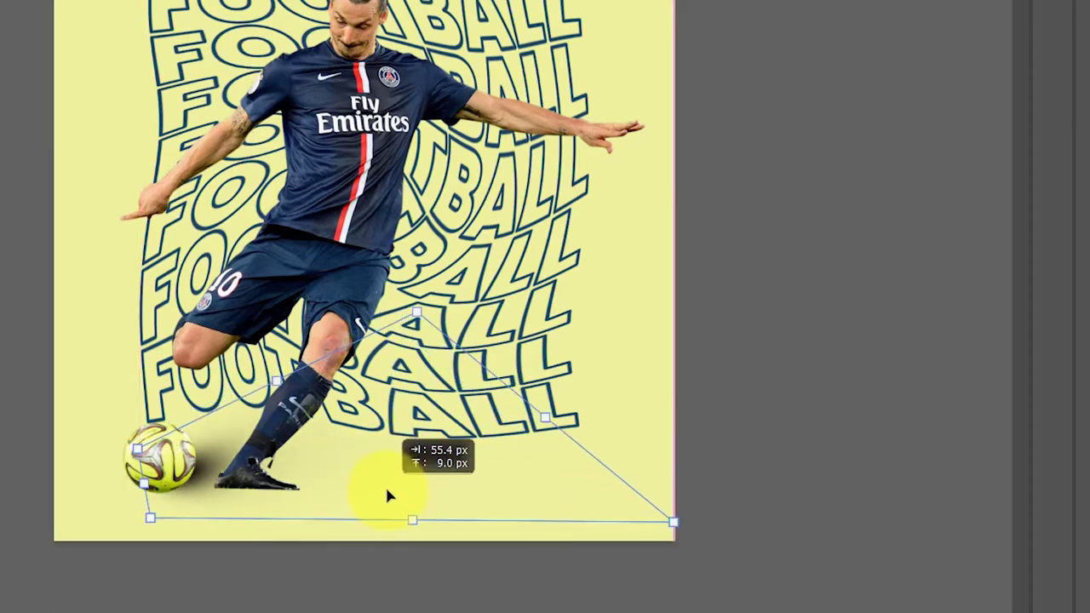
pyautogui.press('Return')
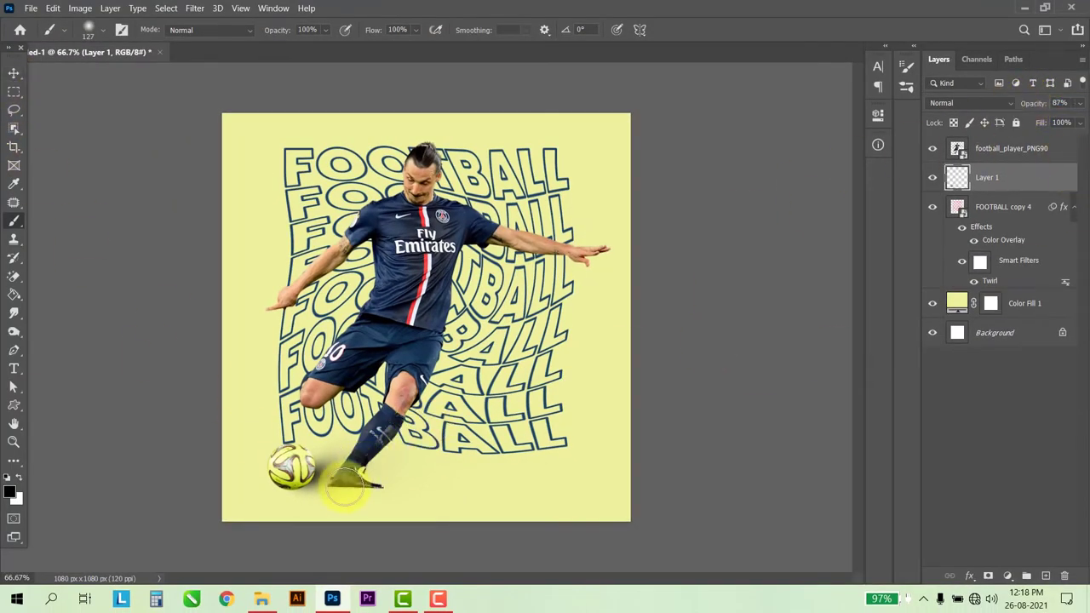
# Shift the shadow slightly right and duplicate it as Layer 1 copy.
pyautogui.click(13, 72)
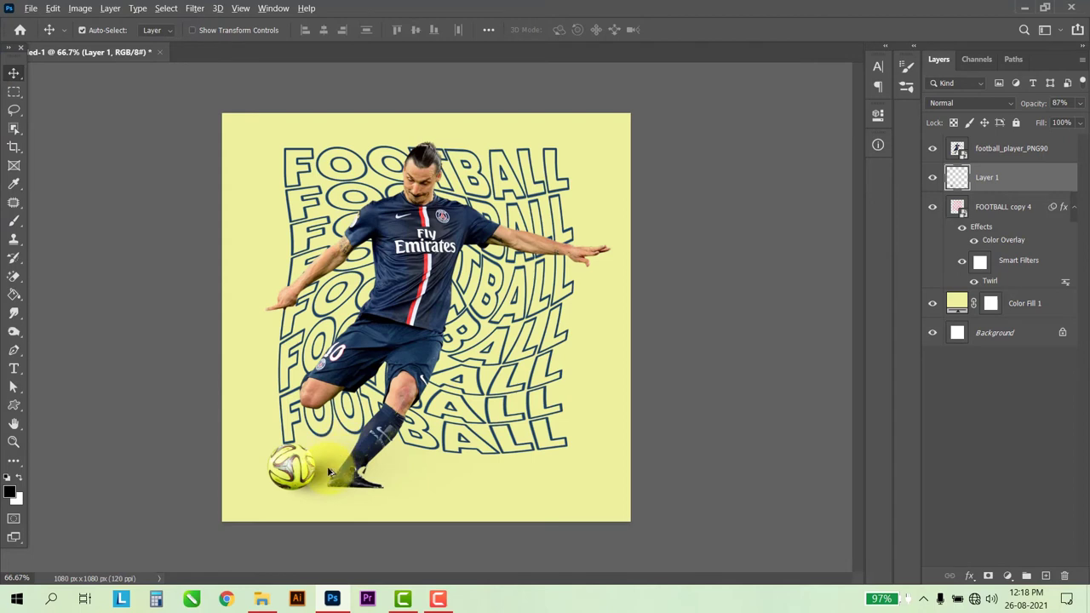
pyautogui.moveTo(329, 471); pyautogui.dragTo(373, 472)
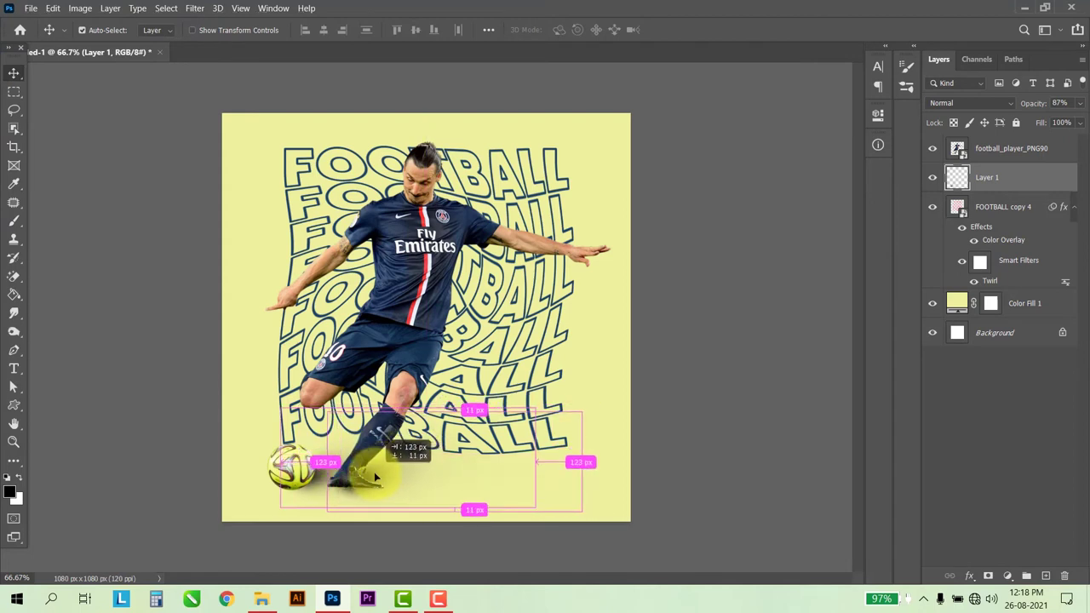
pyautogui.hotkey('ctrl', 'j')
pyautogui.hotkey('ctrl', 't')
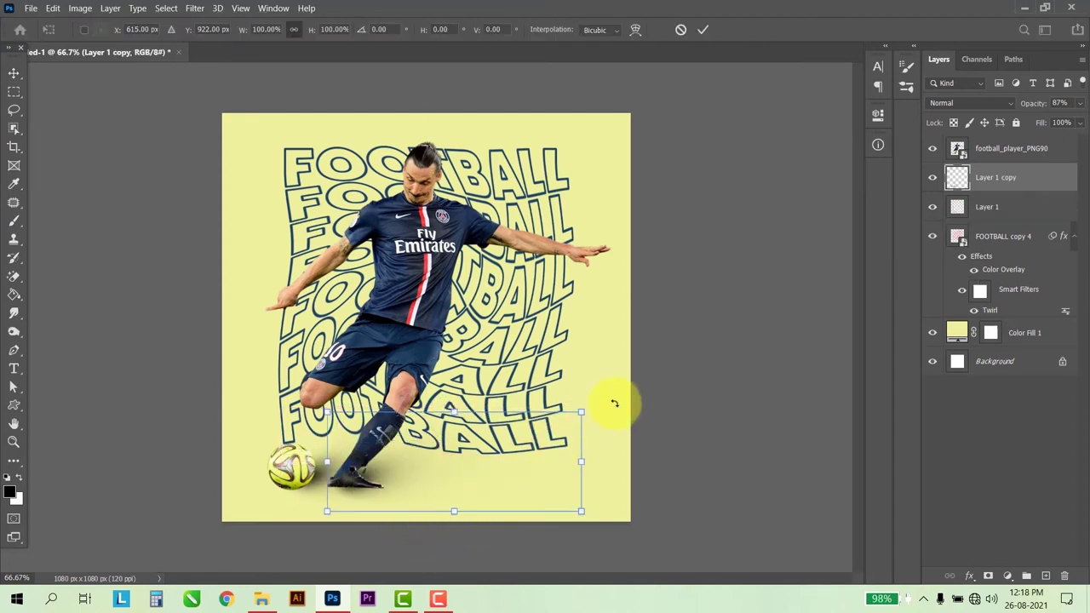
pyautogui.moveTo(615, 402); pyautogui.dragTo(652, 426)
pyautogui.moveTo(502, 445); pyautogui.dragTo(496, 473)
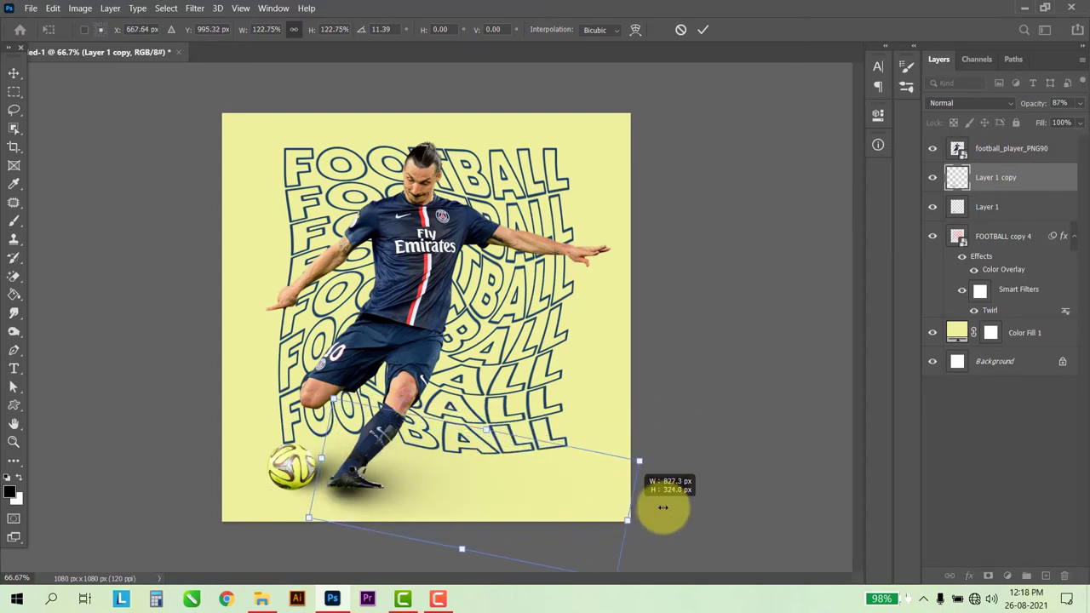
pyautogui.moveTo(570, 509); pyautogui.dragTo(861, 482)
pyautogui.moveTo(509, 422)
pyautogui.mouseDown()
pyautogui.moveTo(524, 454)
pyautogui.moveTo(532, 424)
pyautogui.mouseUp()
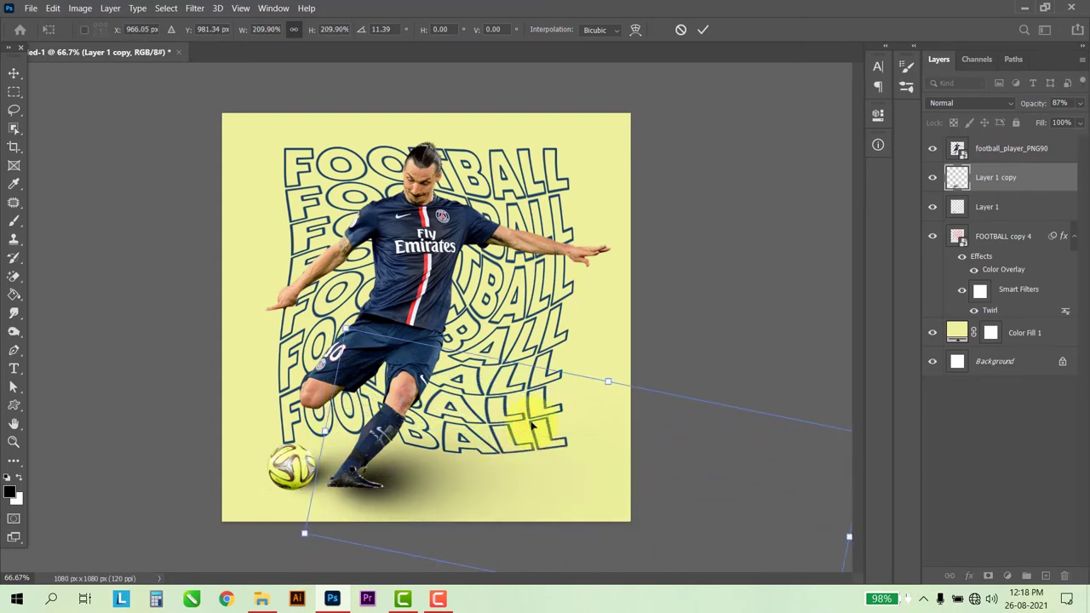
pyautogui.press('Escape')
# Squash the copied shadow flat, tilt it along the ground and set its opacity to 77%.
pyautogui.hotkey('ctrl', 't')
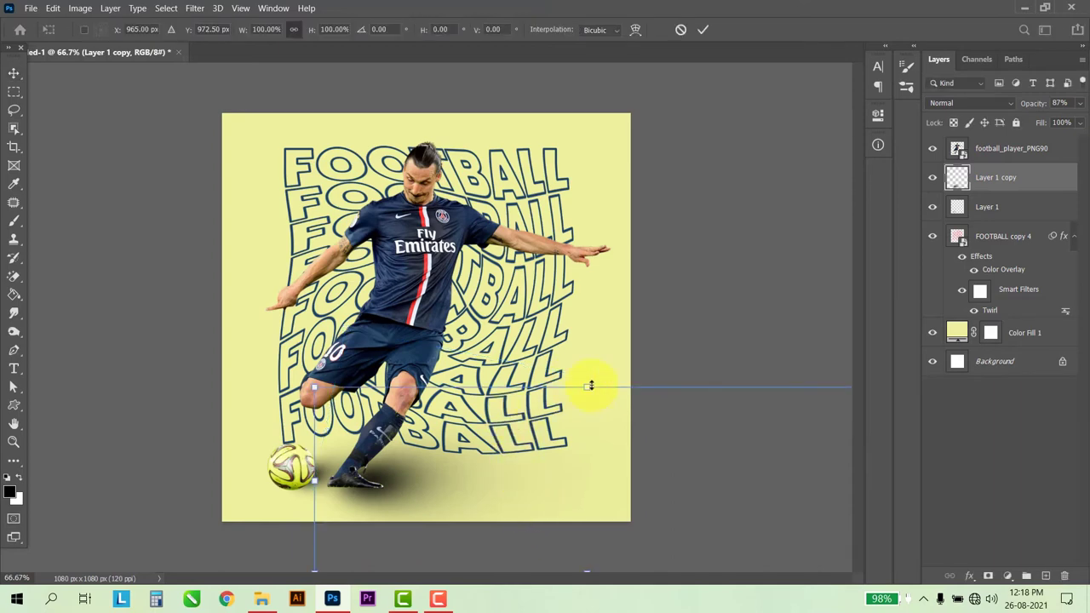
pyautogui.moveTo(590, 385); pyautogui.dragTo(594, 449)
pyautogui.press('Return')
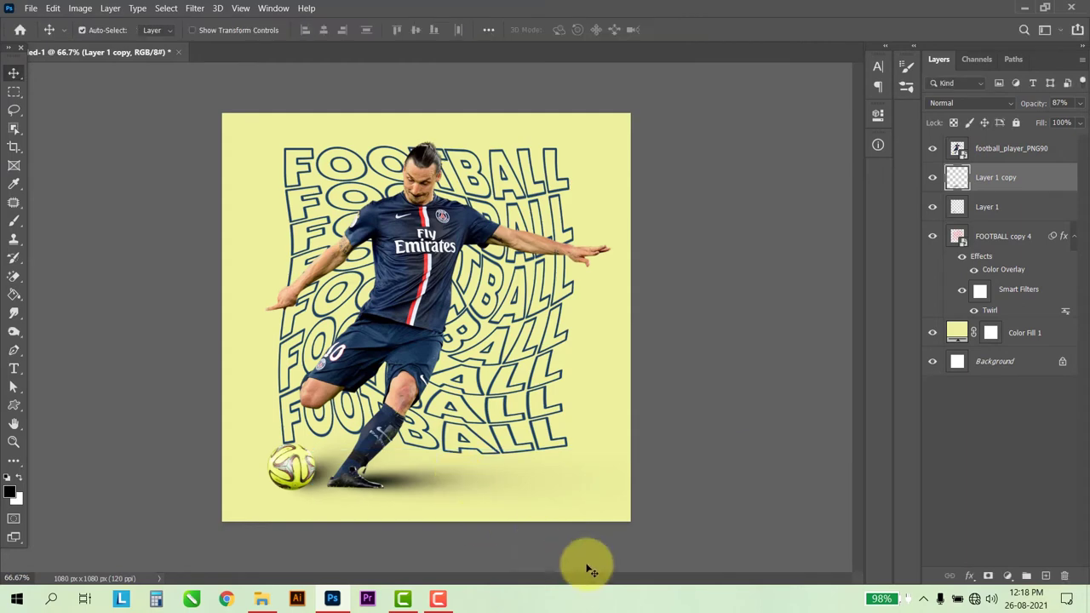
pyautogui.hotkey('ctrl', 't')
pyautogui.moveTo(438, 469); pyautogui.dragTo(433, 475)
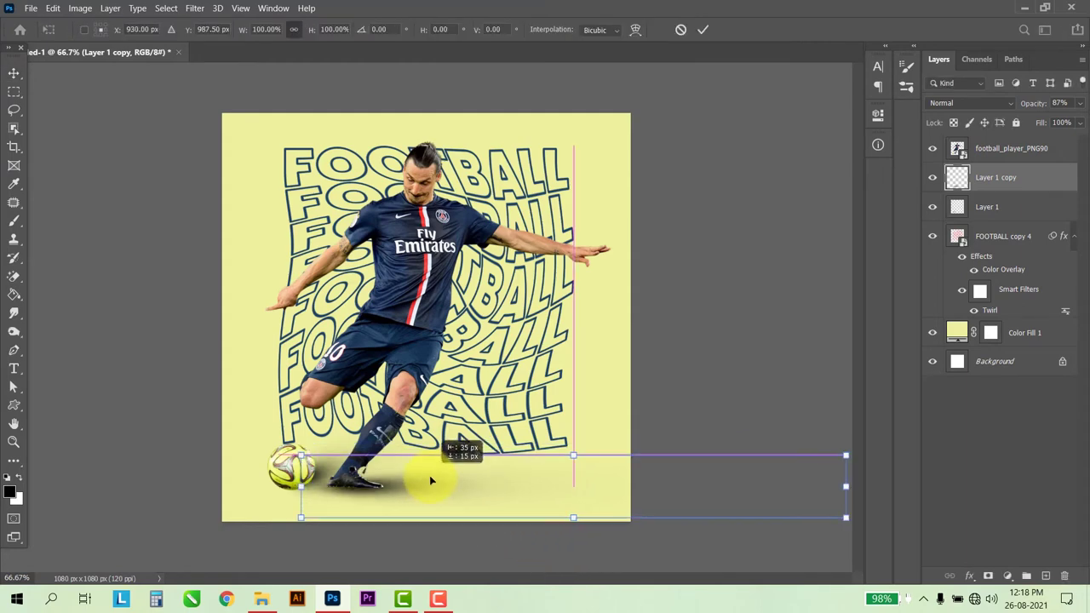
pyautogui.press('Return')
pyautogui.hotkey('ctrl', 't')
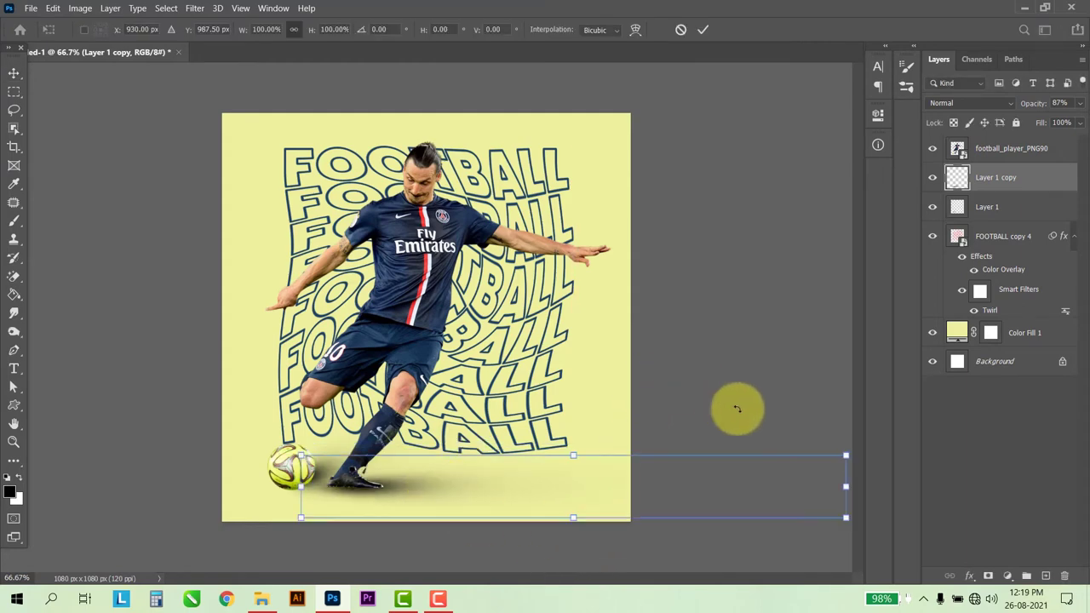
pyautogui.moveTo(740, 408); pyautogui.dragTo(735, 401)
pyautogui.moveTo(486, 503); pyautogui.dragTo(433, 489)
pyautogui.press('Return')
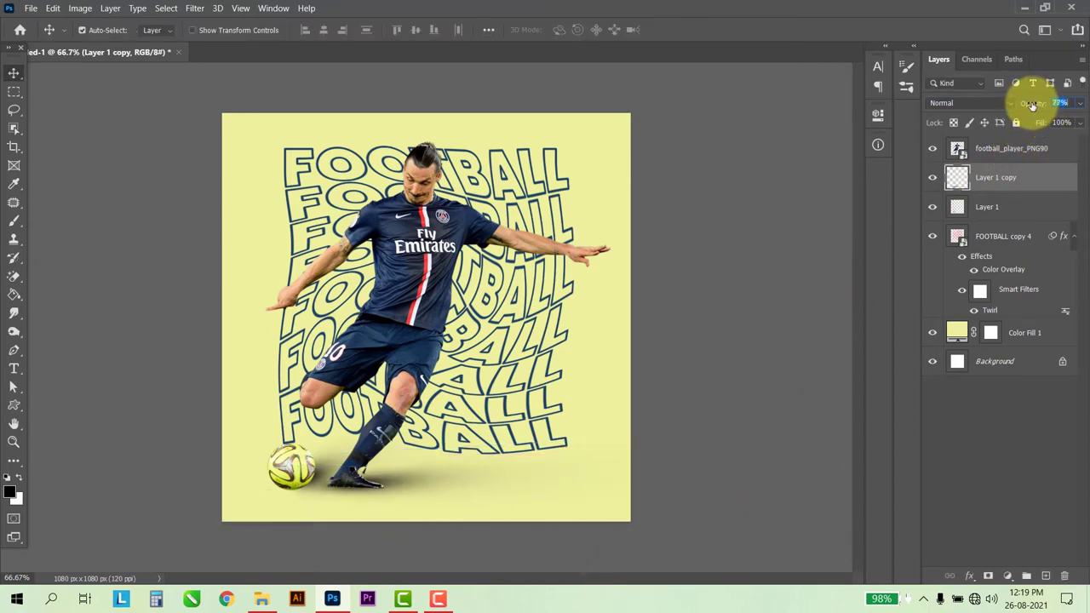
pyautogui.press('Return')
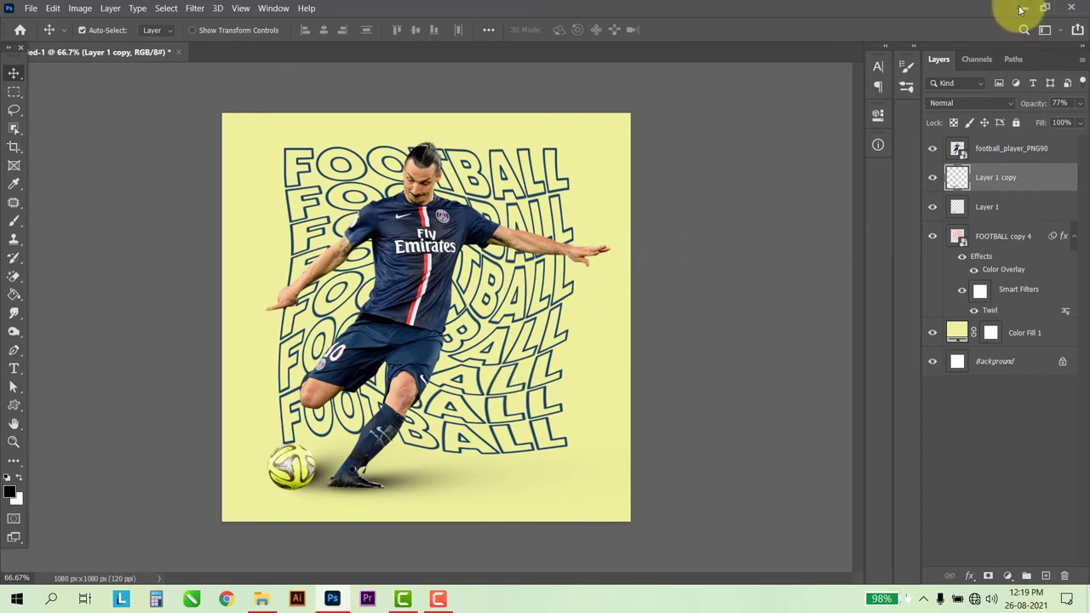
# Place the Social-Icons-01-Free-SVG file onto the poster and nudge it into the top-right corner.
pyautogui.click(261, 603)
pyautogui.moveTo(275, 97)
pyautogui.mouseDown()
pyautogui.moveTo(405, 564)
pyautogui.moveTo(410, 337)
pyautogui.moveTo(383, 315)
pyautogui.moveTo(620, 126)
pyautogui.moveTo(601, 125)
pyautogui.mouseUp()
pyautogui.press('Return')
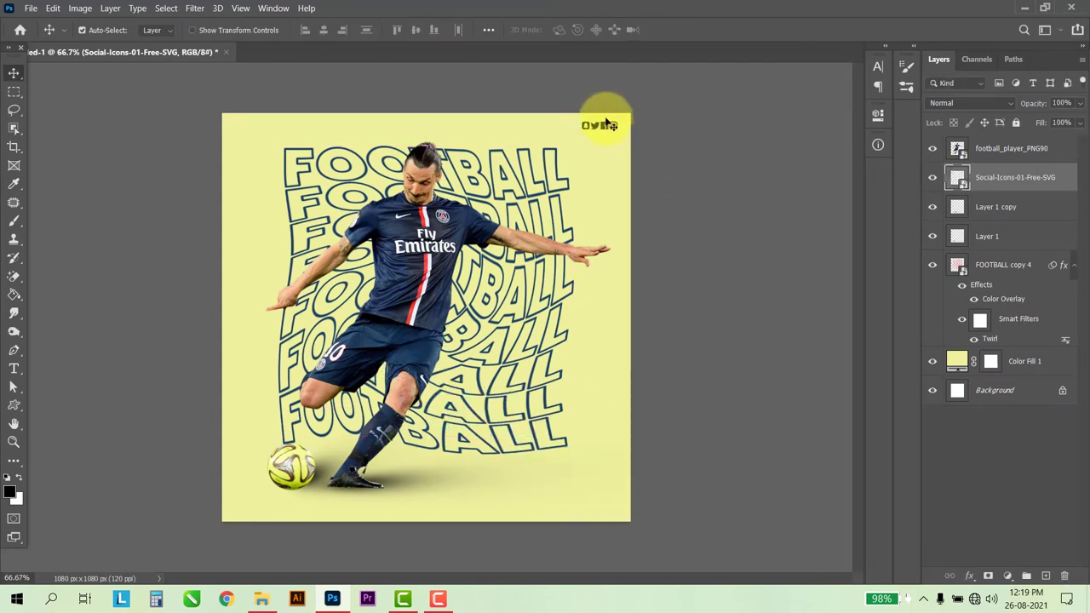
pyautogui.click(611, 130)
pyautogui.moveTo(611, 125); pyautogui.dragTo(611, 126)
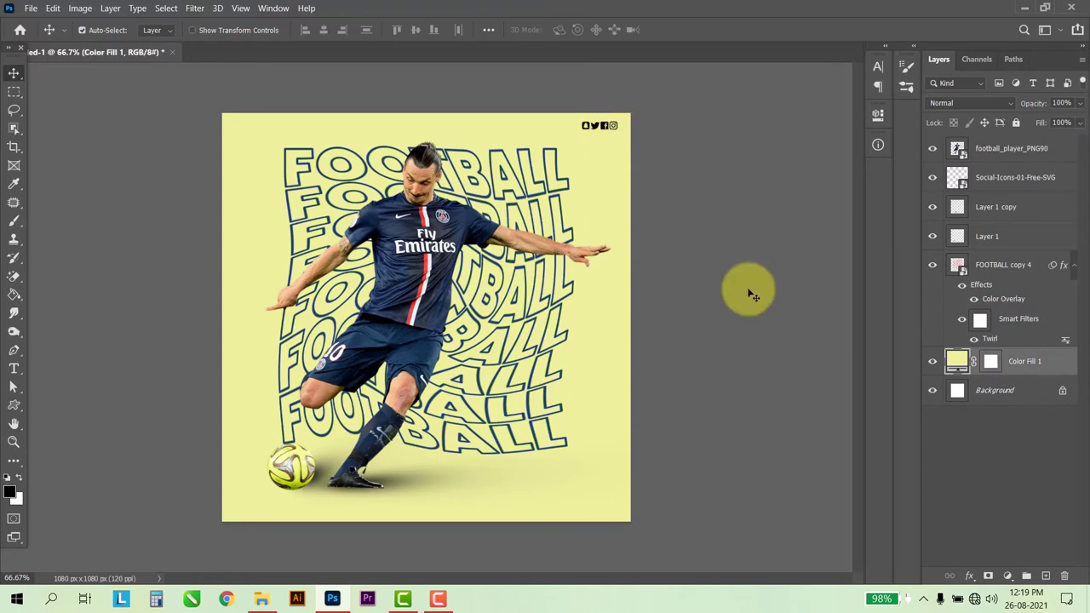
pyautogui.scroll(3, 606, 136)
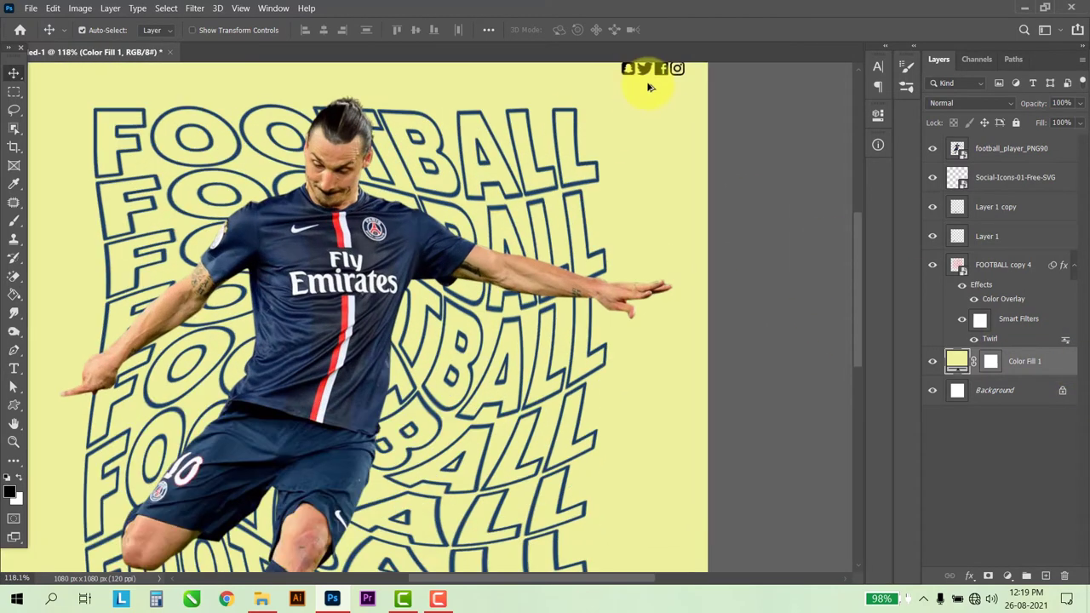
pyautogui.scroll(1, 645, 80)
pyautogui.moveTo(671, 139); pyautogui.dragTo(675, 140)
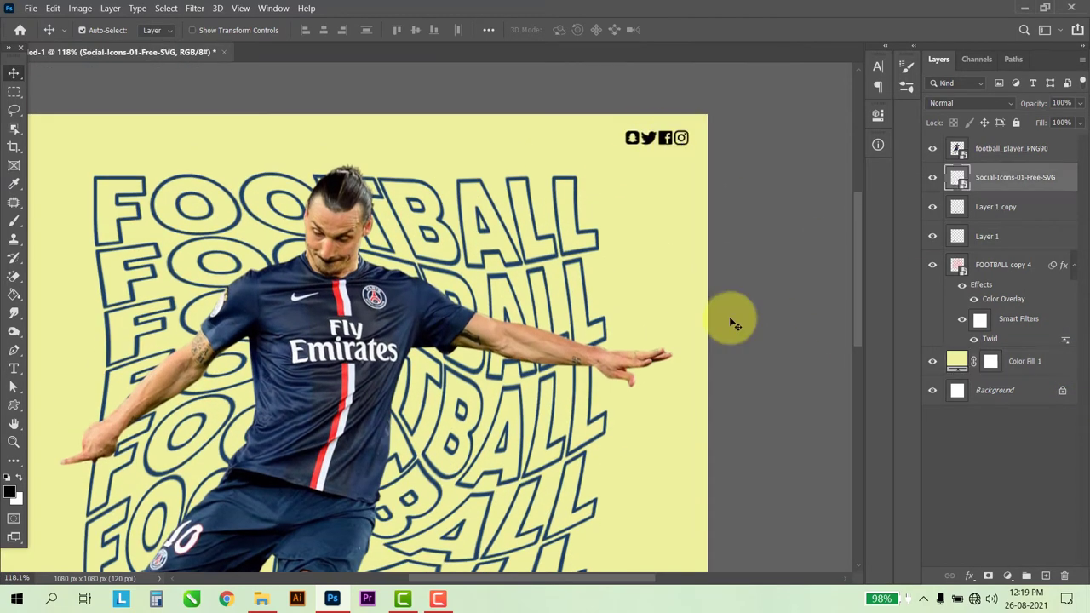
pyautogui.scroll(-3, 536, 222)
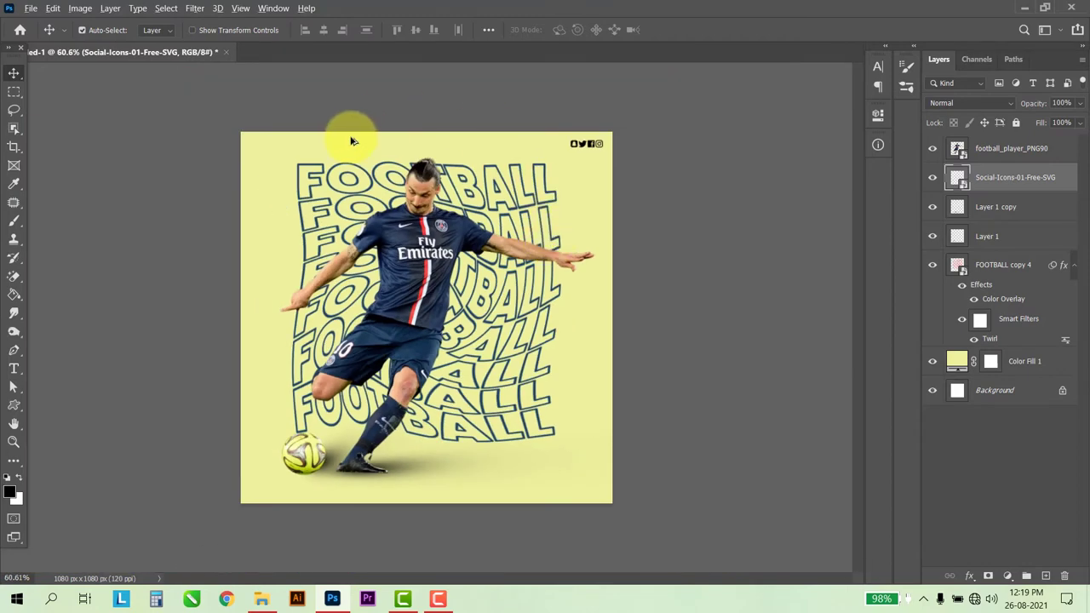
pyautogui.scroll(1, 344, 145)
pyautogui.scroll(2, 123, 149)
# Type #fifafootballclub in Poppins SemiBold and move it to the top-left corner, level with the icons.
pyautogui.click(13, 367)
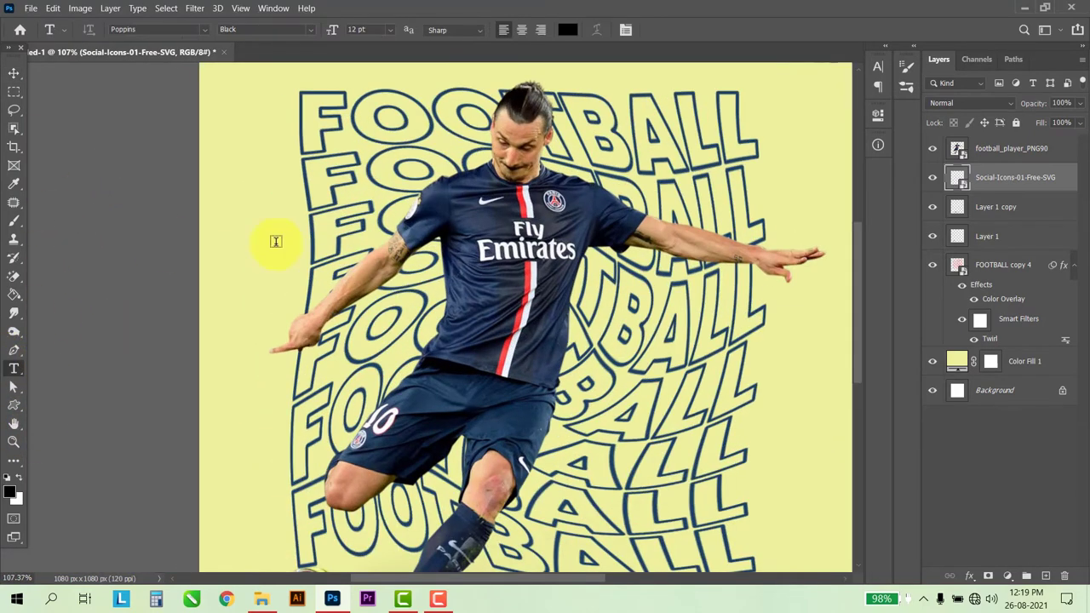
pyautogui.click(235, 199)
pyautogui.write('#fifafootballclub')
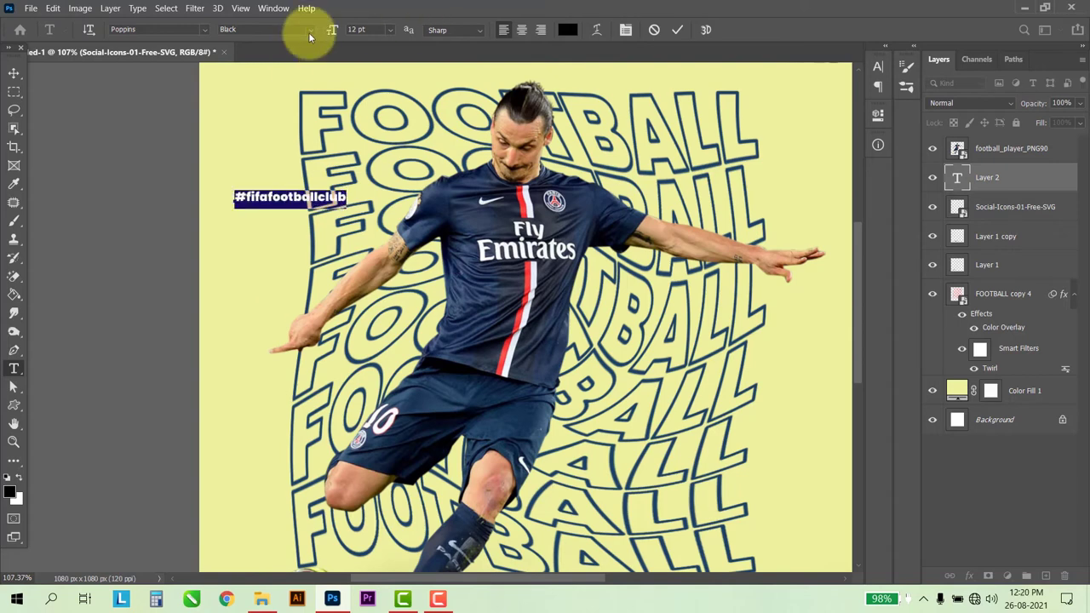
pyautogui.click(308, 30)
pyautogui.click(273, 160)
pyautogui.click(13, 72)
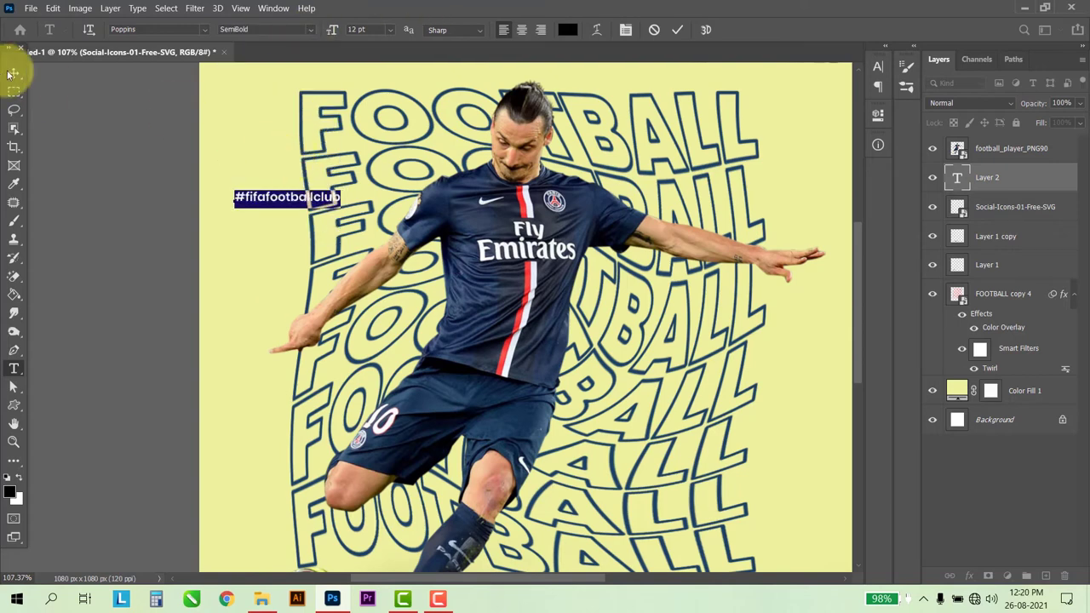
pyautogui.moveTo(281, 197); pyautogui.dragTo(259, 89)
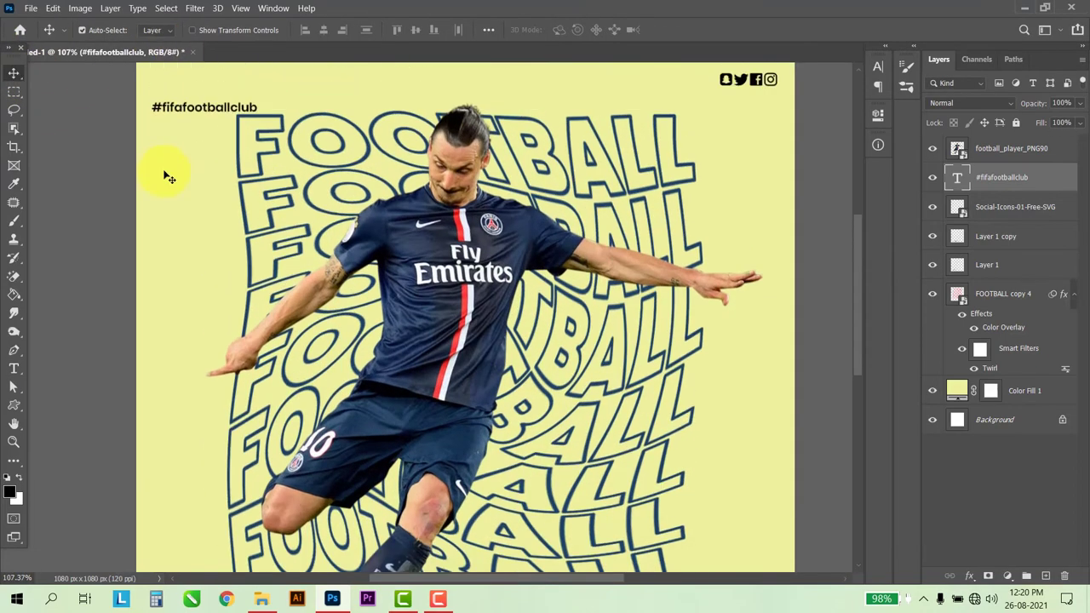
pyautogui.moveTo(213, 143); pyautogui.dragTo(211, 132)
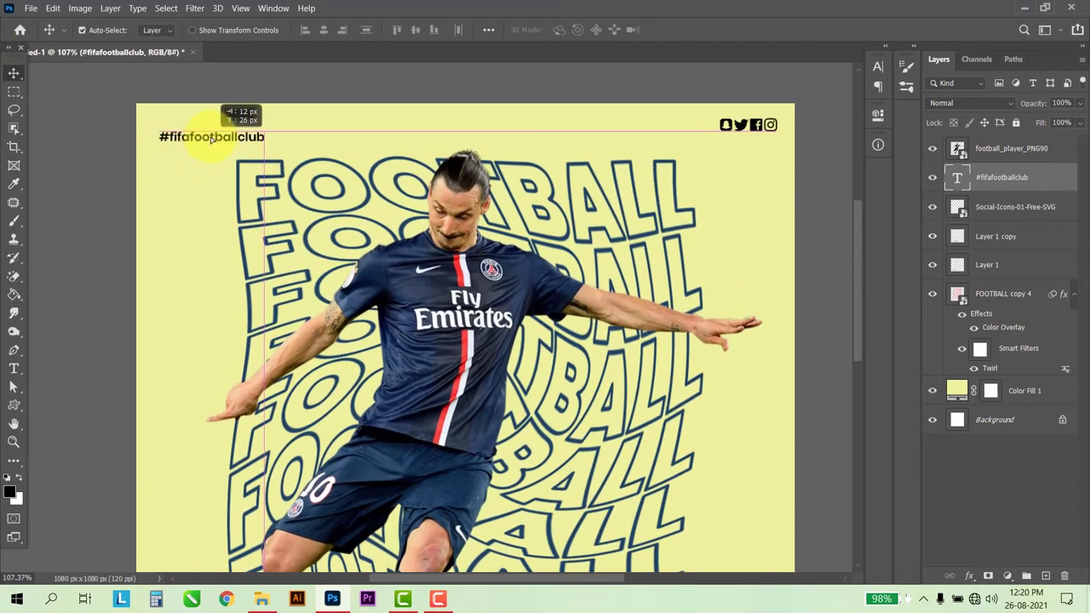
pyautogui.scroll(-3, 243, 207)
pyautogui.scroll(2, 297, 438)
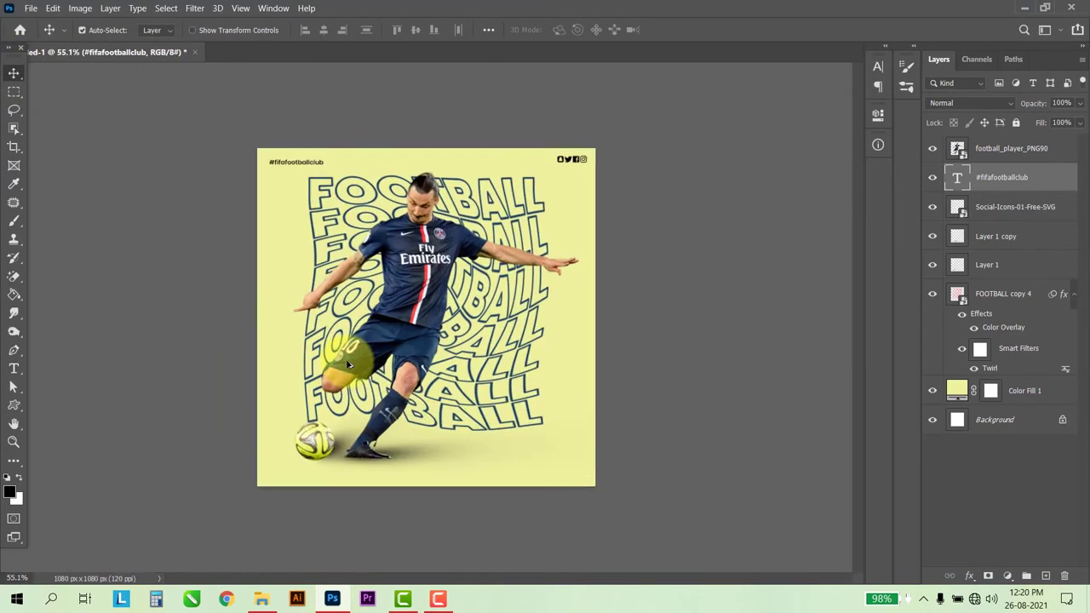
pyautogui.click(359, 192)
# Select the FOOTBALL text, social icons and Layer 1 together and apply a trial transform.
pyautogui.click(1003, 291)
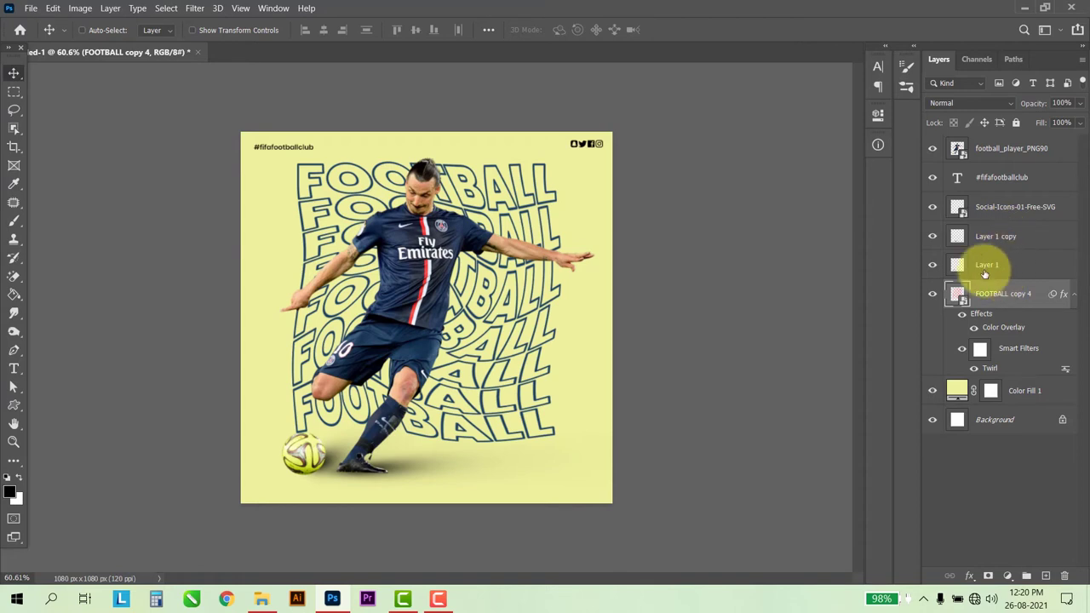
pyautogui.keyDown('shift'); pyautogui.click(1013, 211); pyautogui.keyUp('shift')
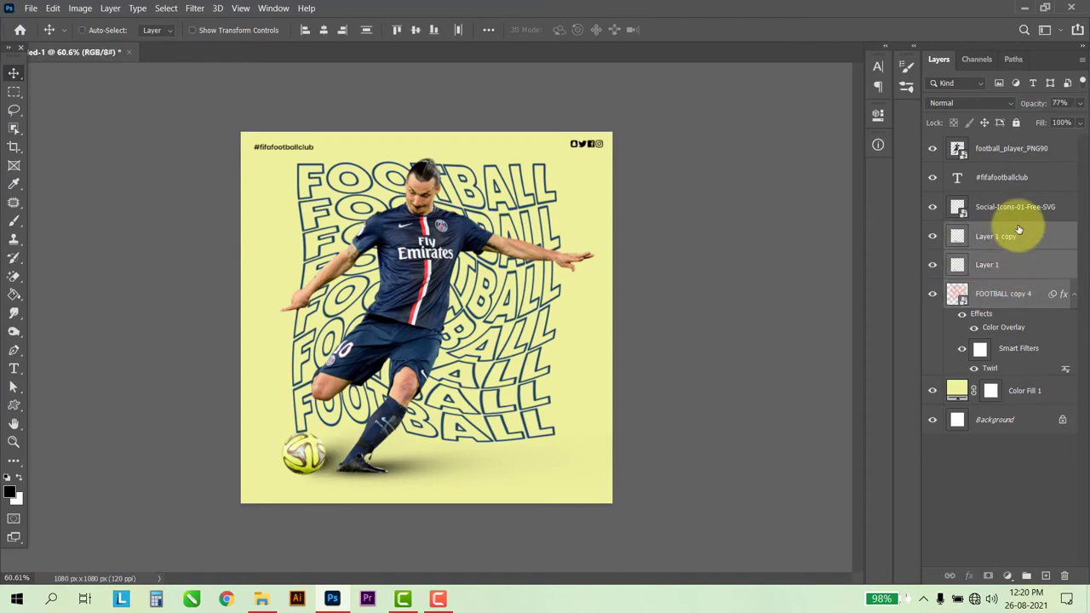
pyautogui.hotkey('ctrl', 't')
pyautogui.click(584, 244)
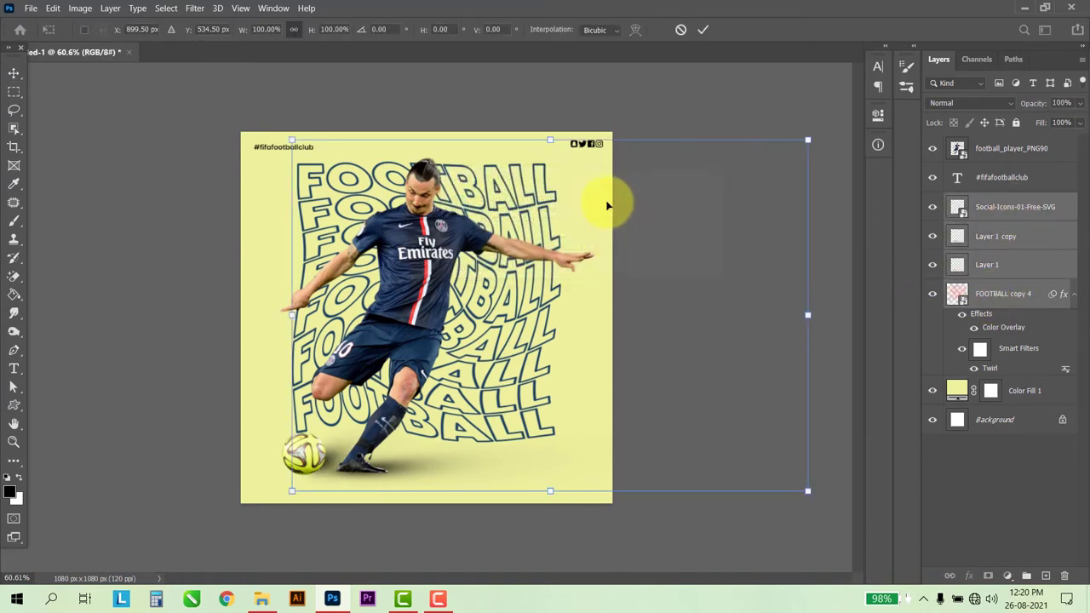
pyautogui.doubleClick(547, 234)
# Swap the icons for the player in the selection, then rescale and shift the group up and right.
pyautogui.keyDown('ctrl'); pyautogui.click(976, 210); pyautogui.keyUp('ctrl')
pyautogui.keyDown('ctrl'); pyautogui.click(1001, 154); pyautogui.keyUp('ctrl')
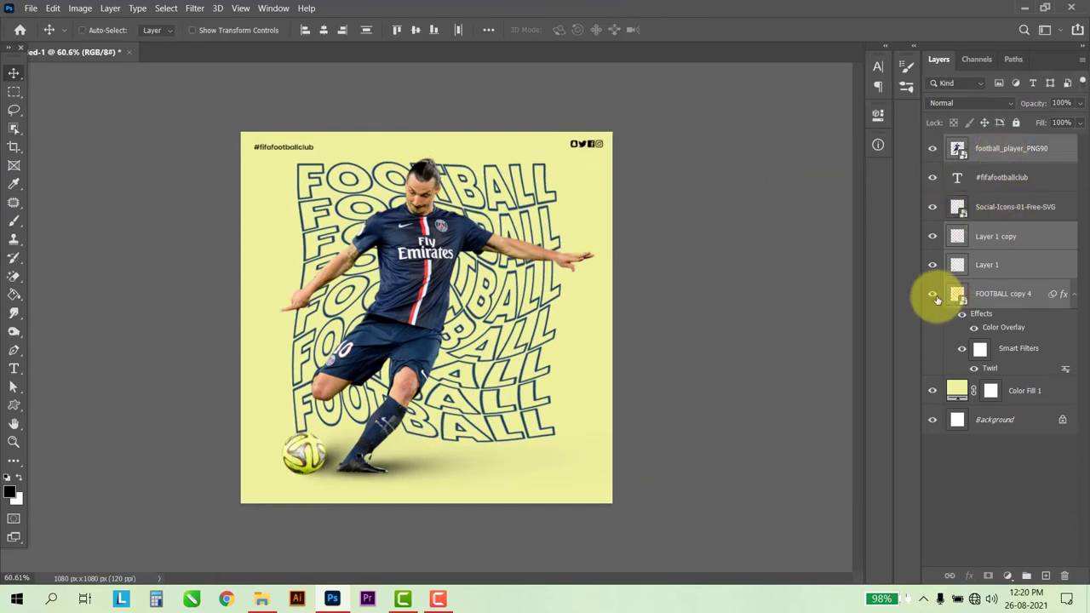
pyautogui.hotkey('ctrl', 't')
pyautogui.click(585, 243)
pyautogui.moveTo(809, 157); pyautogui.dragTo(776, 170)
pyautogui.moveTo(487, 289); pyautogui.dragTo(493, 275)
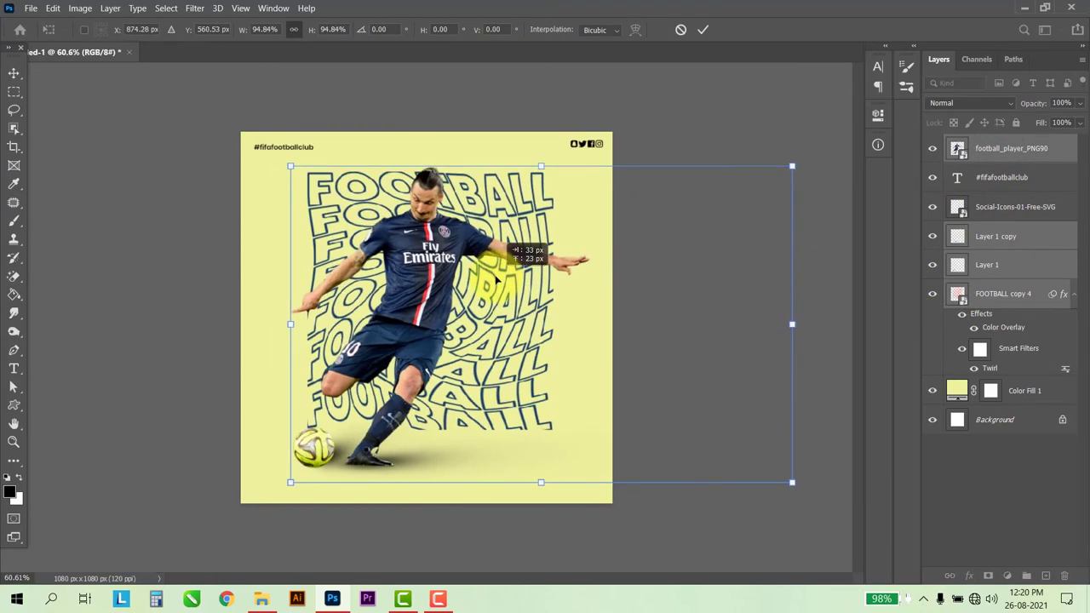
pyautogui.press('Return')
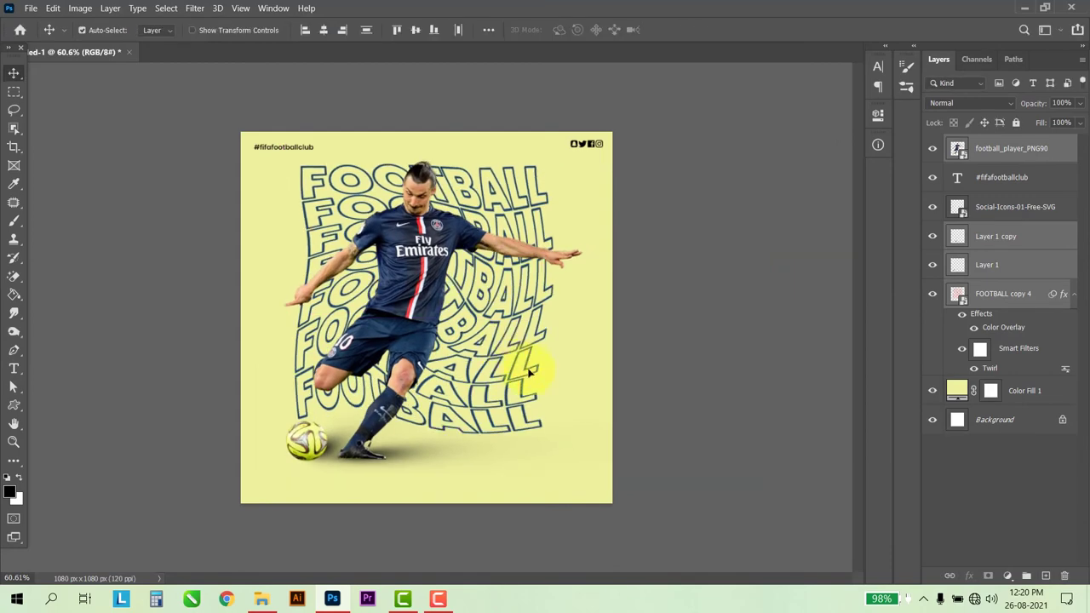
pyautogui.hotkey('ctrl', 't')
pyautogui.press('Return')
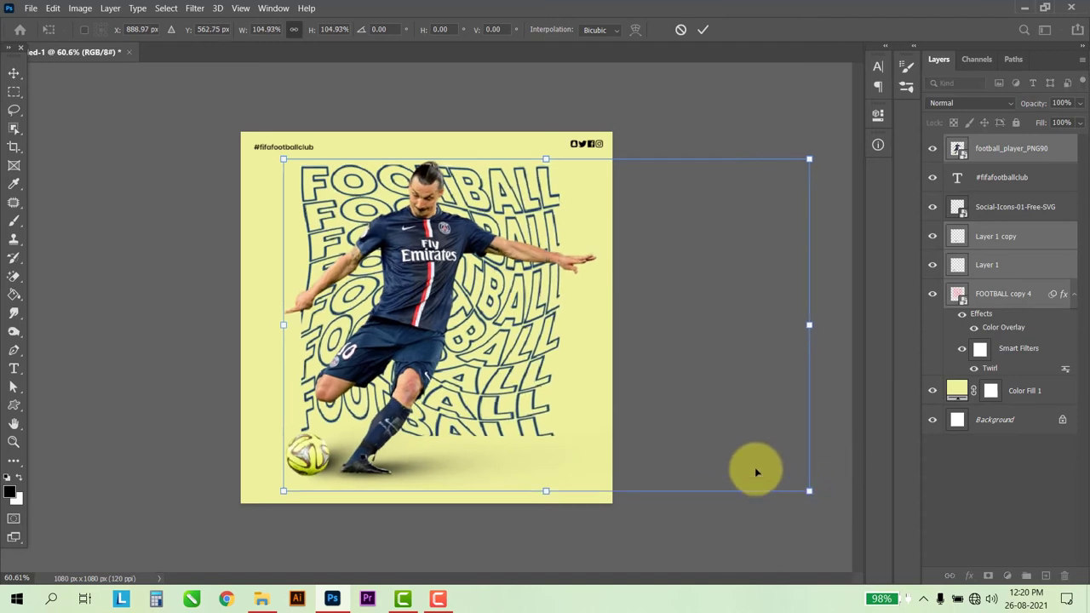
pyautogui.press('Return')
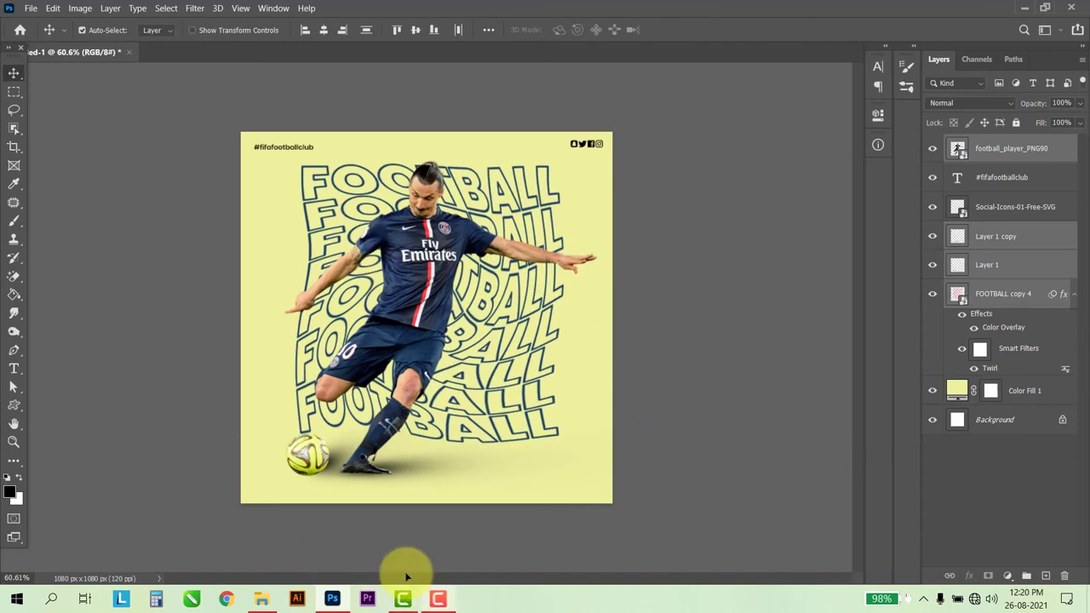
# Copy the whole Lorem Ipsum passage from Text.txt in Notepad.
pyautogui.click(13, 368)
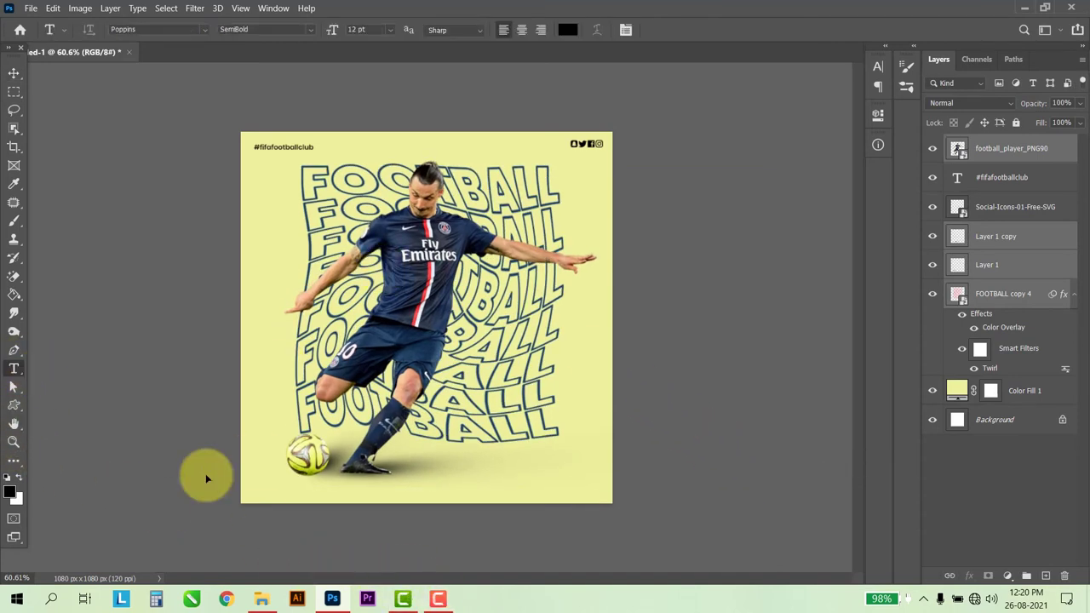
pyautogui.click(261, 598)
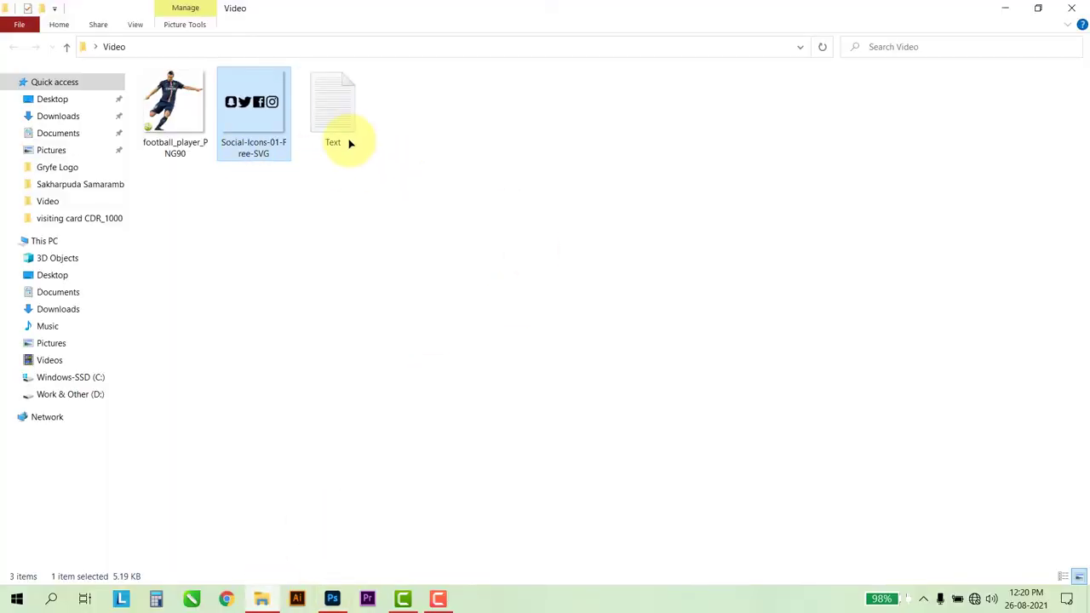
pyautogui.doubleClick(341, 136)
pyautogui.hotkey('ctrl', 'a')
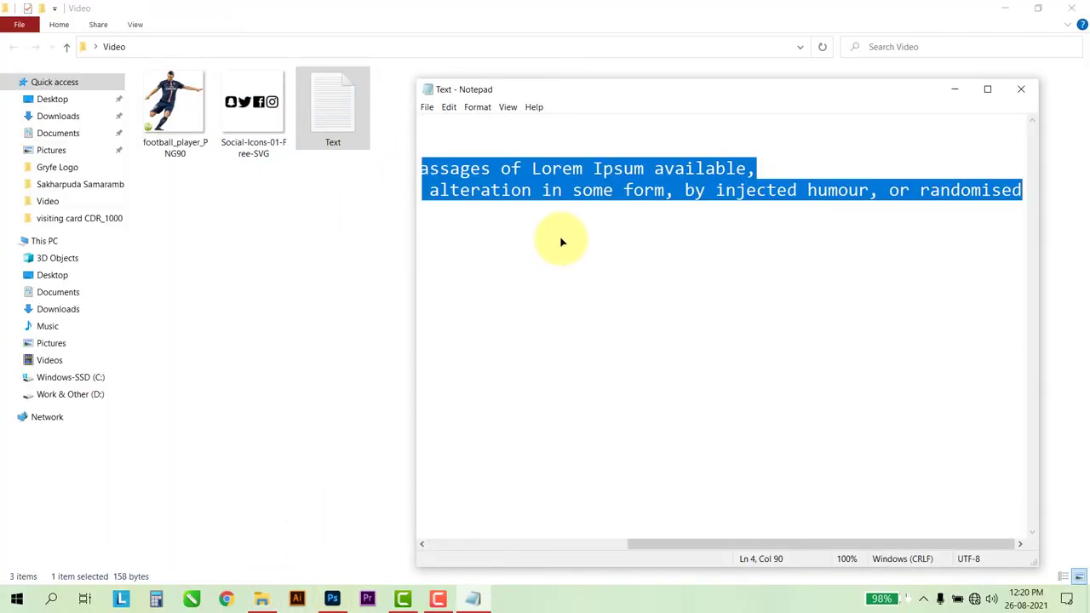
pyautogui.hotkey('ctrl', 'c')
pyautogui.click(332, 599)
# Paste the passage as Regular, centre-aligned body text along the poster's bottom.
pyautogui.hotkey('ctrl', '+')
pyautogui.click(286, 460)
pyautogui.hotkey('ctrl', 'v')
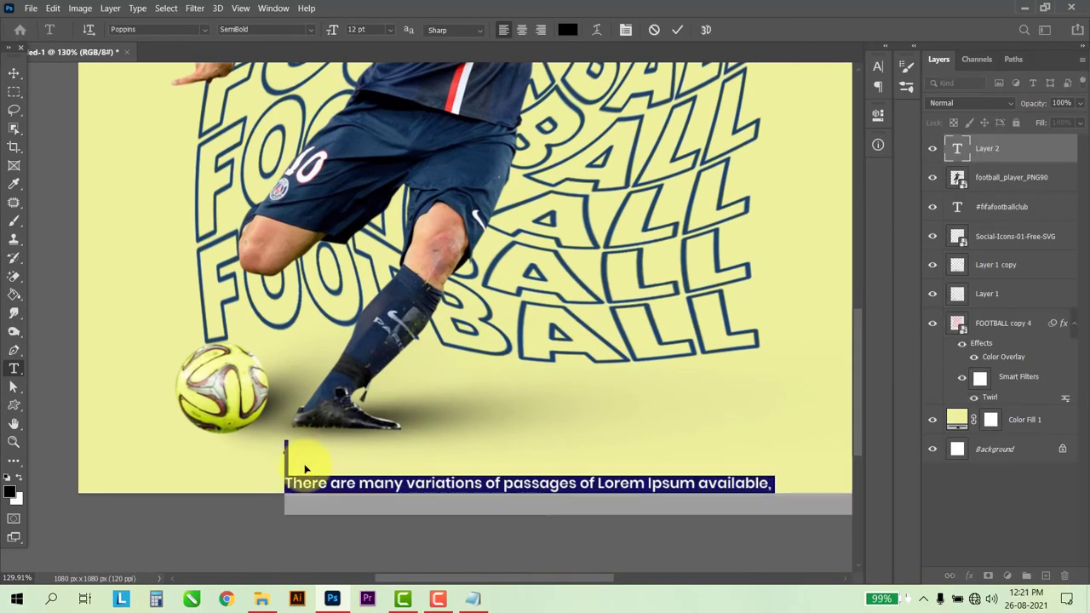
pyautogui.hotkey('ctrl', 'a')
pyautogui.click(264, 29)
pyautogui.click(262, 114)
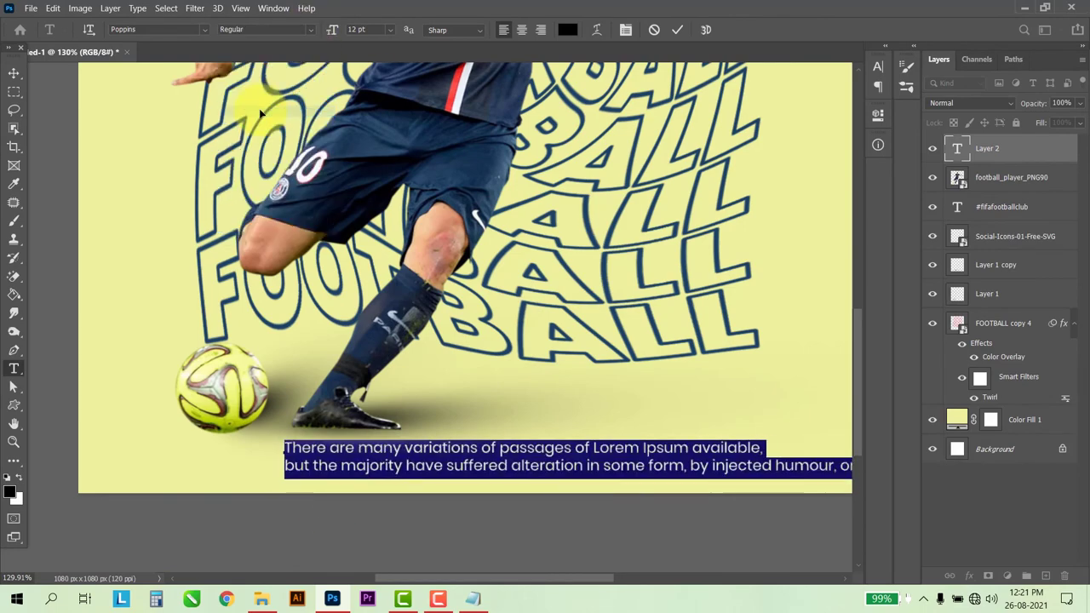
pyautogui.click(522, 29)
pyautogui.click(14, 73)
pyautogui.moveTo(402, 463)
pyautogui.mouseDown()
pyautogui.moveTo(567, 462)
pyautogui.moveTo(549, 464)
pyautogui.mouseUp()
pyautogui.hotkey('ctrl', '0')
# Select the hashtag, social icons and body text layers together.
pyautogui.click(264, 111)
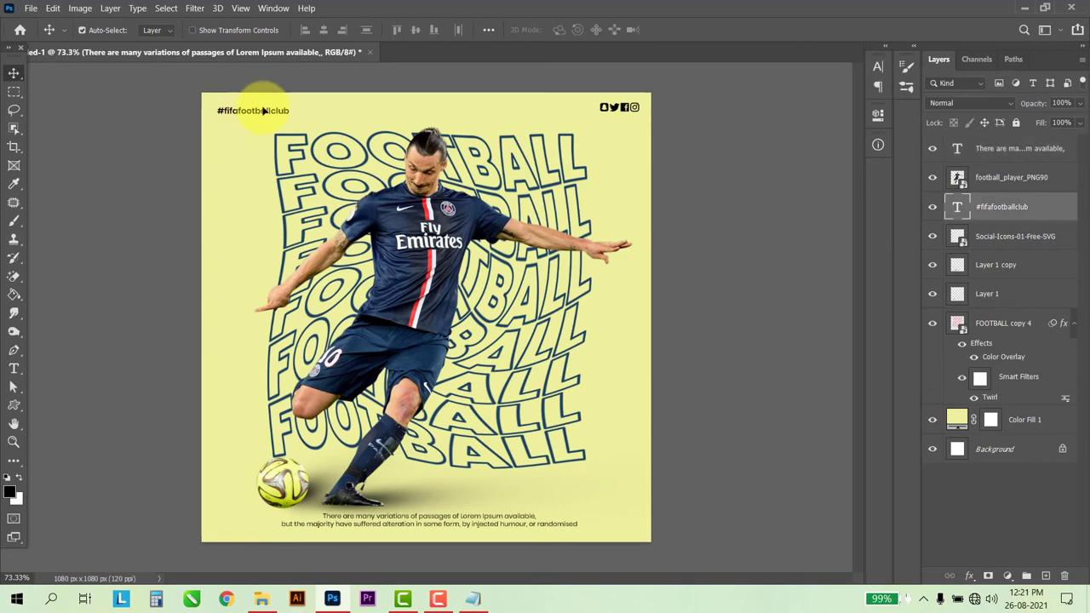
pyautogui.keyDown('shift'); pyautogui.click(623, 108); pyautogui.keyUp('shift')
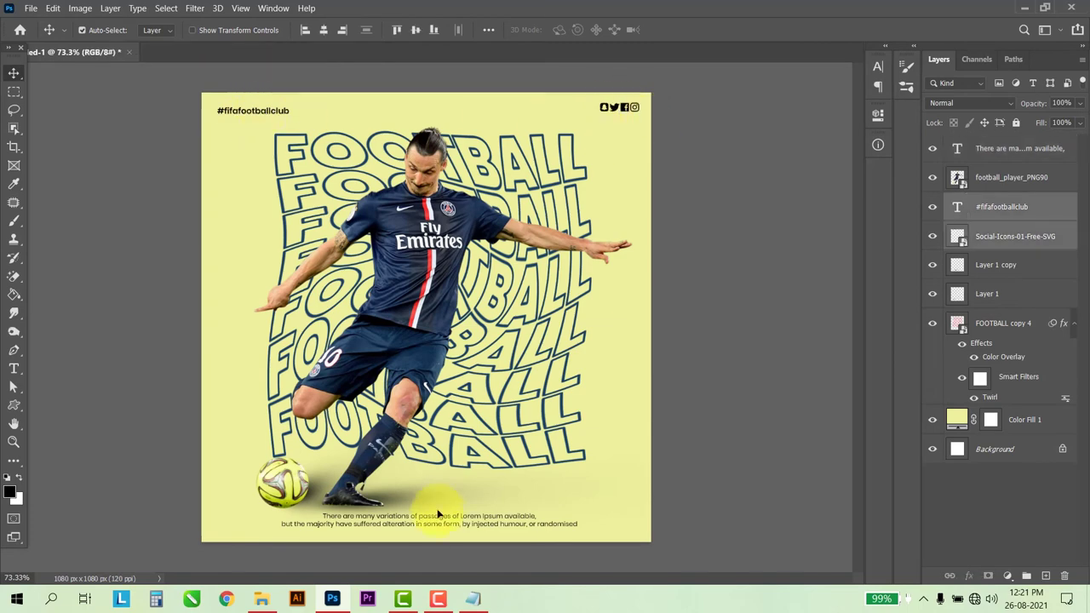
pyautogui.keyDown('shift'); pyautogui.click(438, 521); pyautogui.keyUp('shift')
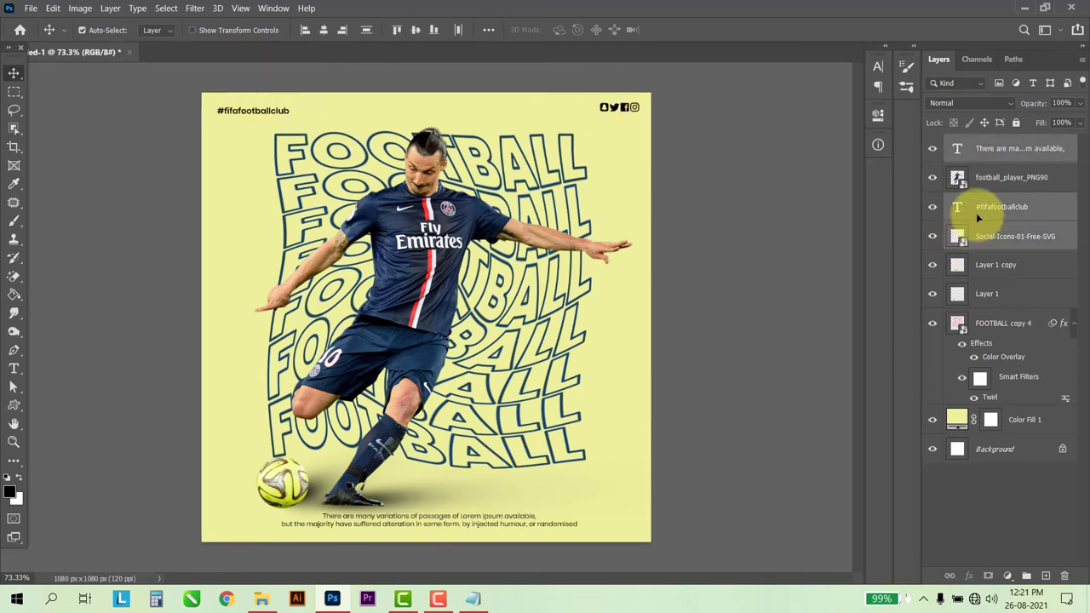
# Give the social icons a red Color Overlay layer style.
pyautogui.doubleClick(1071, 239)
pyautogui.click(524, 240)
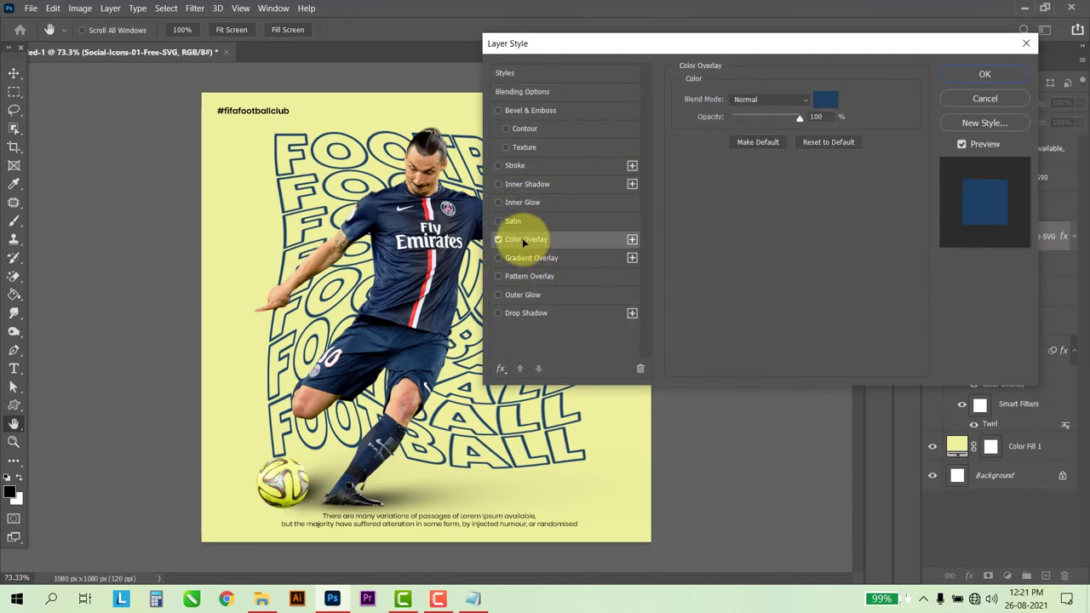
pyautogui.click(825, 100)
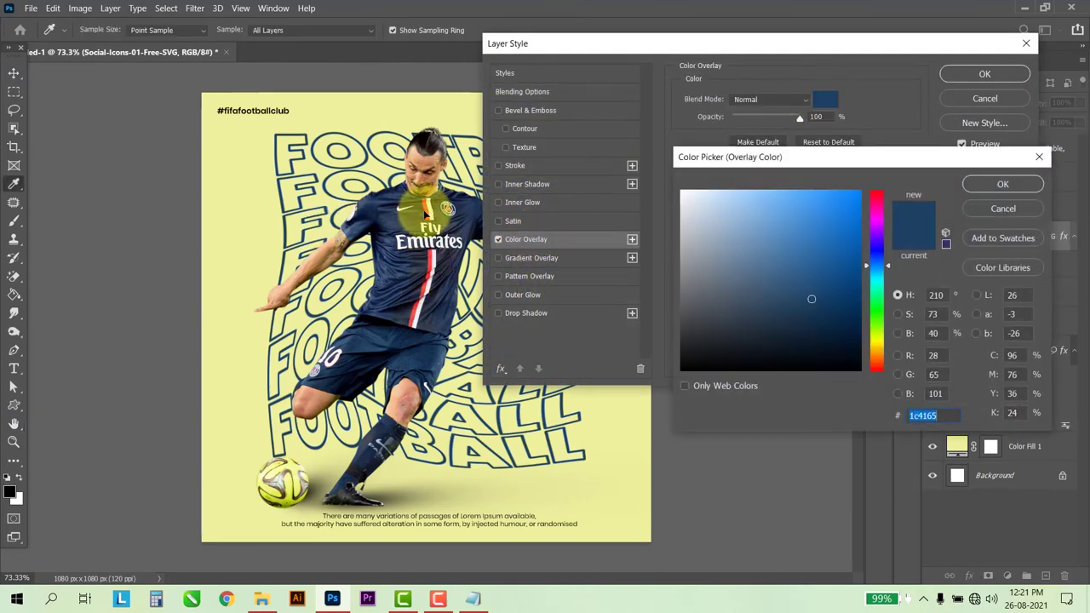
pyautogui.hotkey('ctrl', 'v')
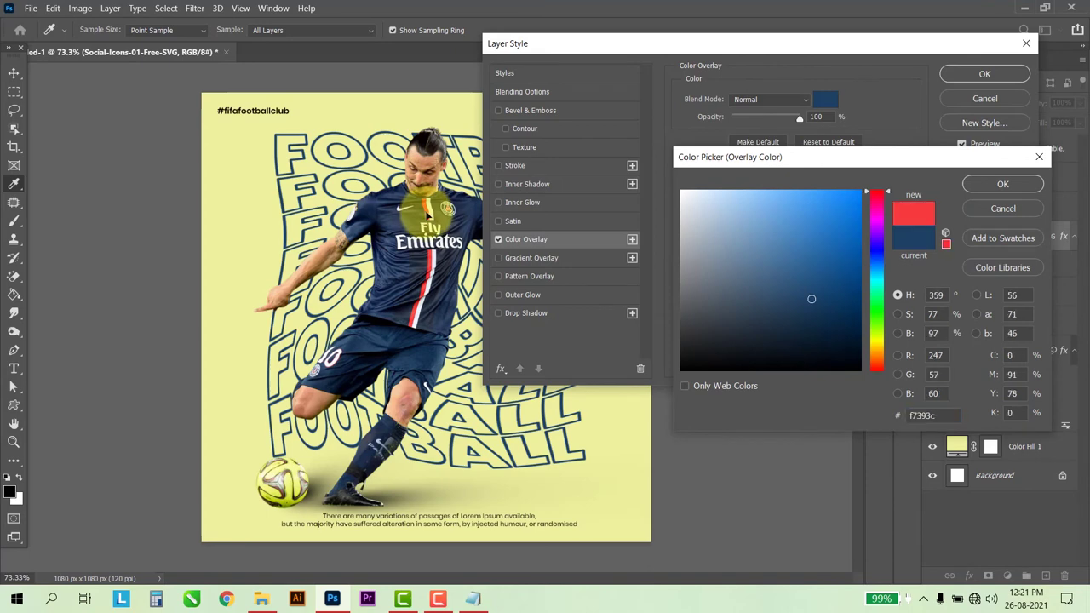
pyautogui.click(1003, 184)
pyautogui.click(984, 77)
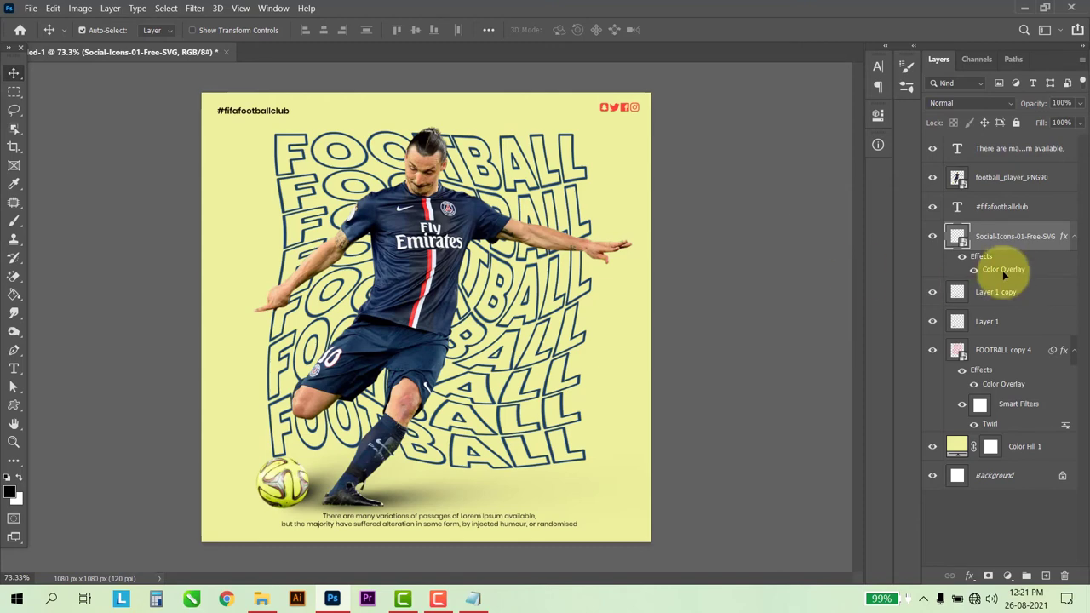
# Colour the body text coral red (fb443d), sampled from the social icons.
pyautogui.click(1002, 208)
pyautogui.keyDown('ctrl'); pyautogui.click(1000, 159); pyautogui.keyUp('ctrl')
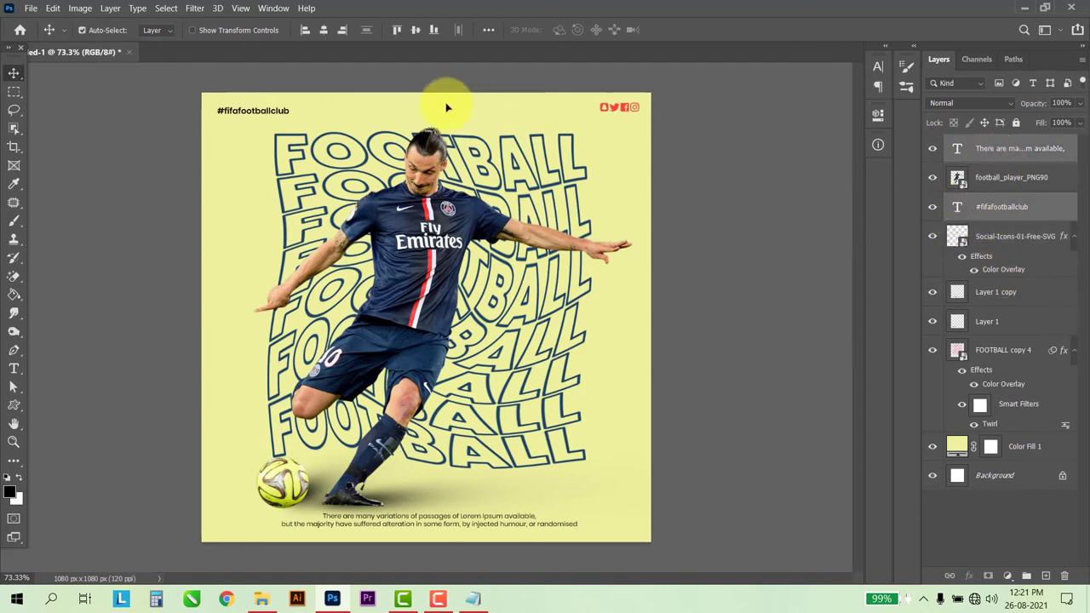
pyautogui.doubleClick(957, 149)
pyautogui.click(567, 30)
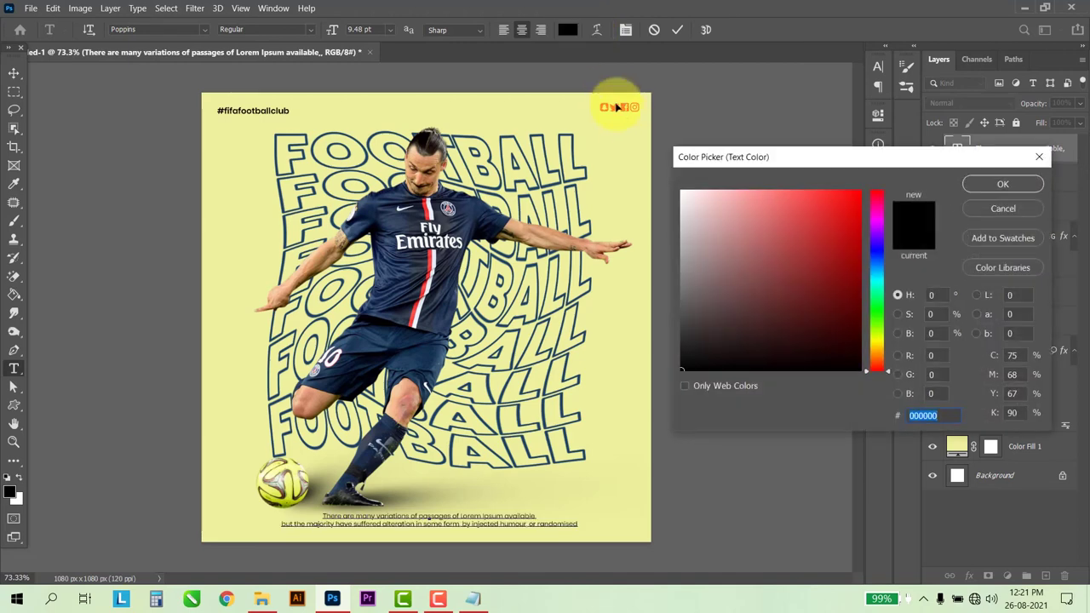
pyautogui.click(615, 109)
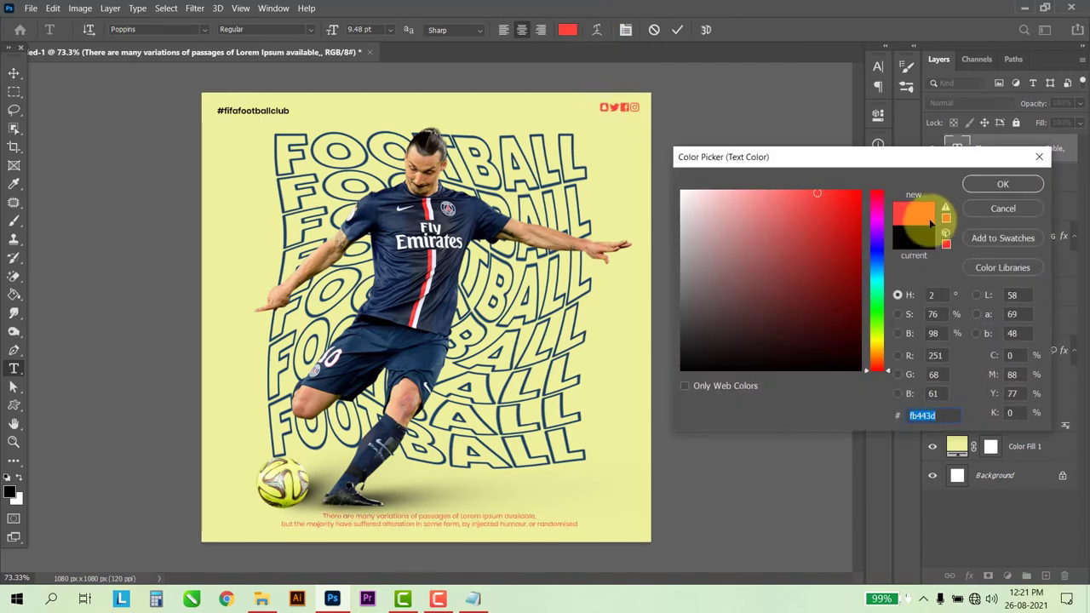
pyautogui.click(1001, 183)
pyautogui.click(956, 206)
pyautogui.press('v')
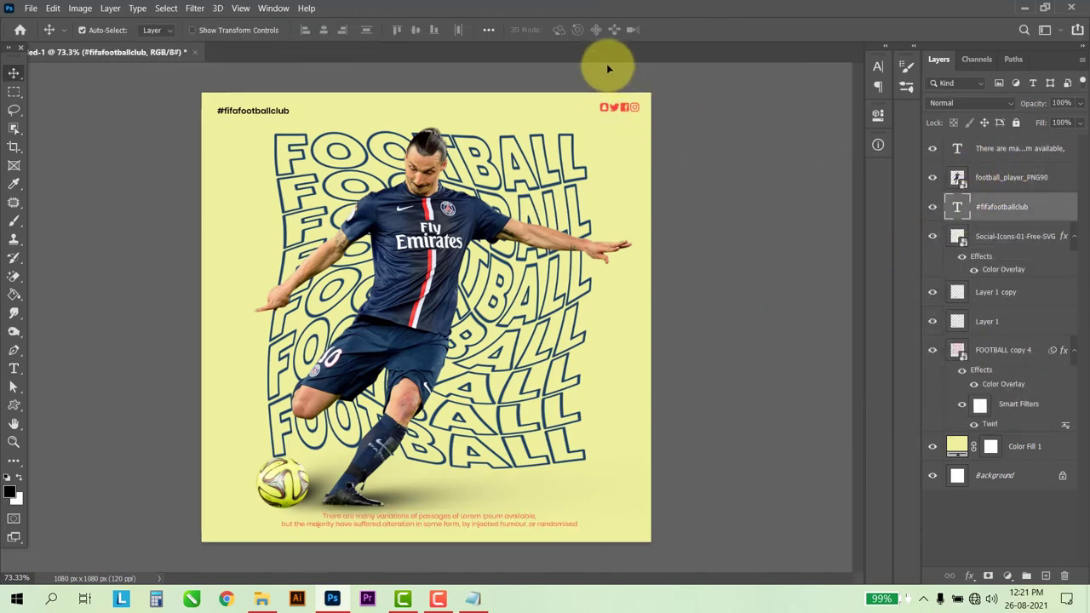
# Colour the #fifafootballclub hashtag the same sampled coral red.
pyautogui.doubleClick(955, 207)
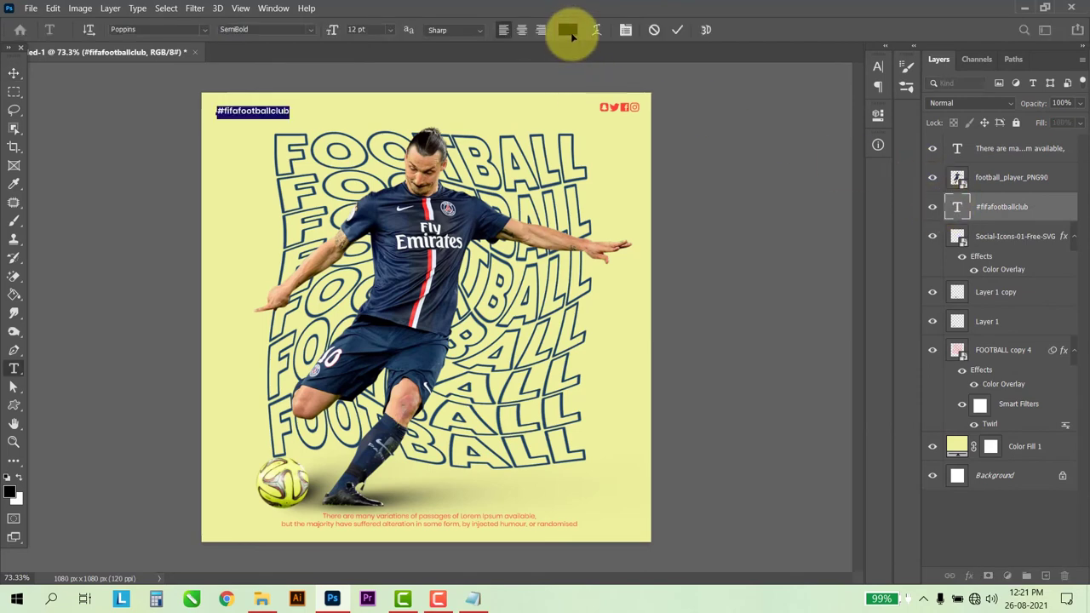
pyautogui.click(569, 31)
pyautogui.click(615, 109)
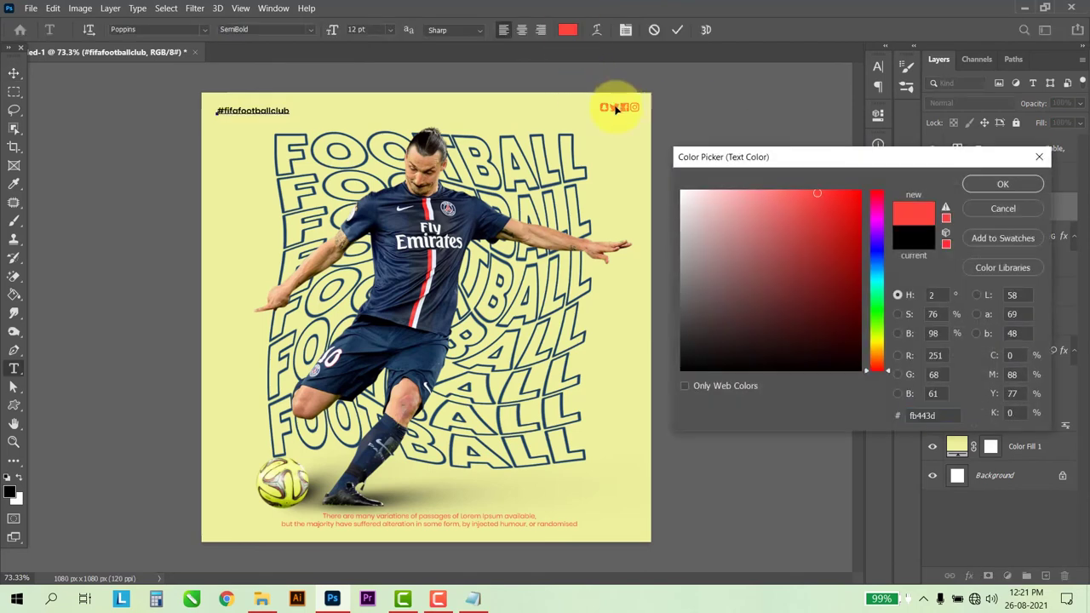
pyautogui.click(1007, 188)
pyautogui.click(14, 73)
# Recolour the Color Fill 1 background from pale yellow to coral red e64c44 sampled from the jersey.
pyautogui.scroll(2, 404, 390)
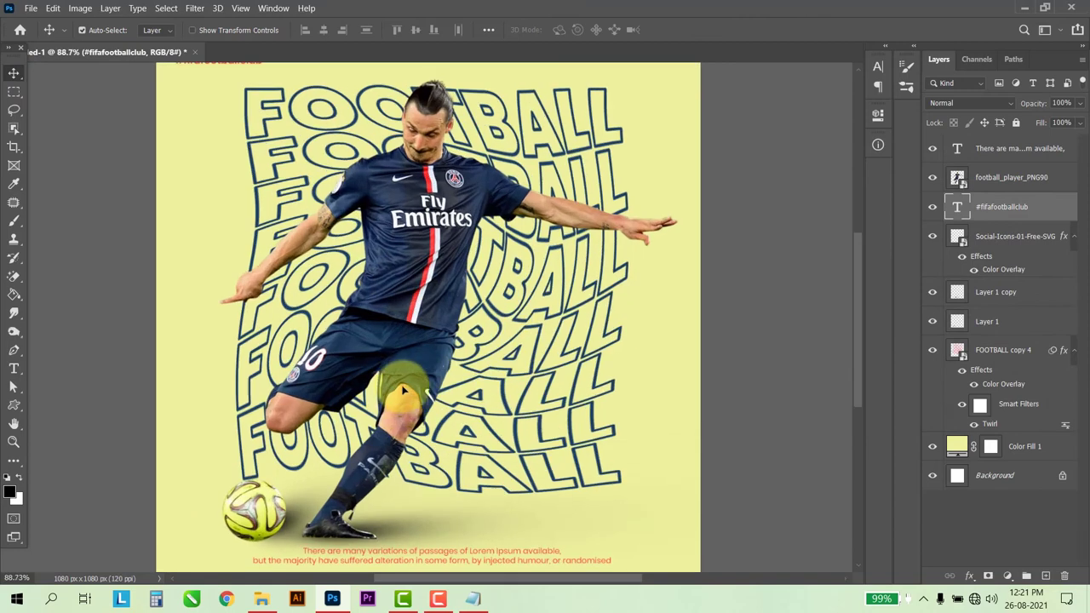
pyautogui.scroll(-2, 404, 390)
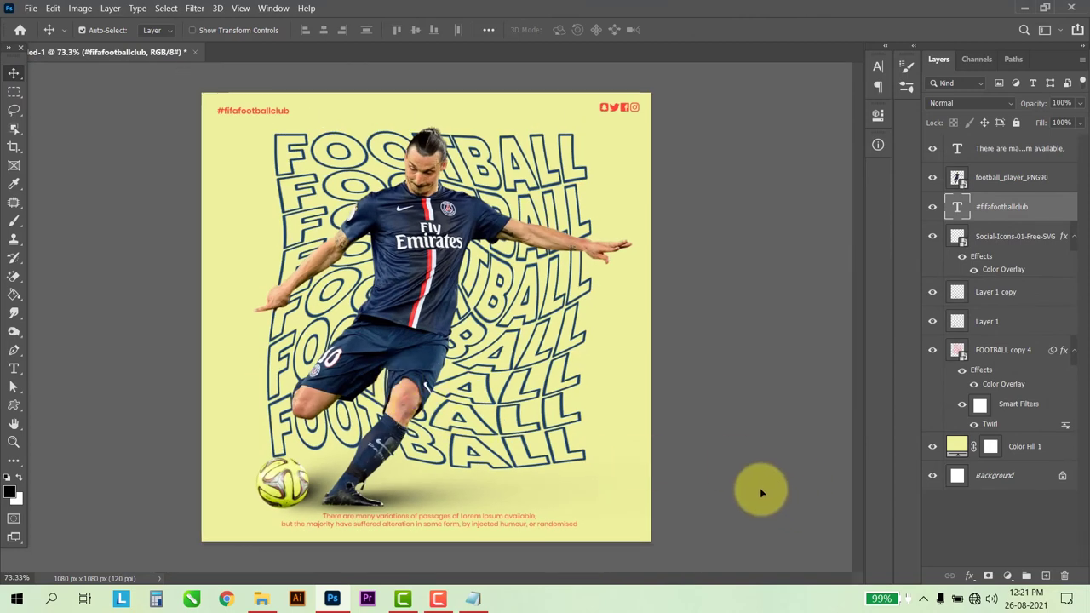
pyautogui.doubleClick(957, 444)
pyautogui.click(443, 302)
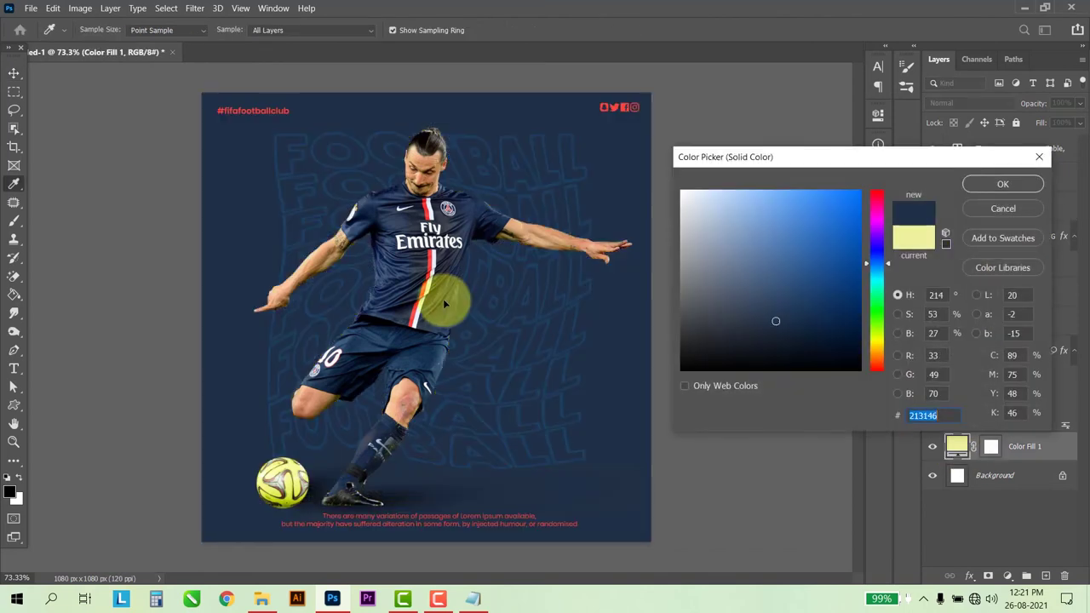
pyautogui.click(854, 329)
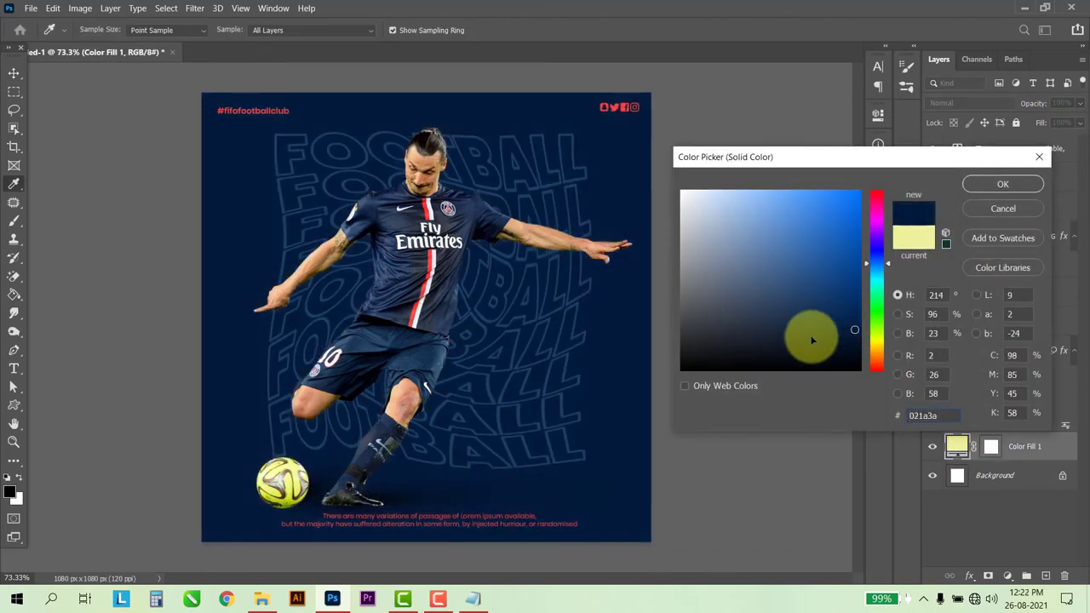
pyautogui.moveTo(826, 347); pyautogui.dragTo(743, 332)
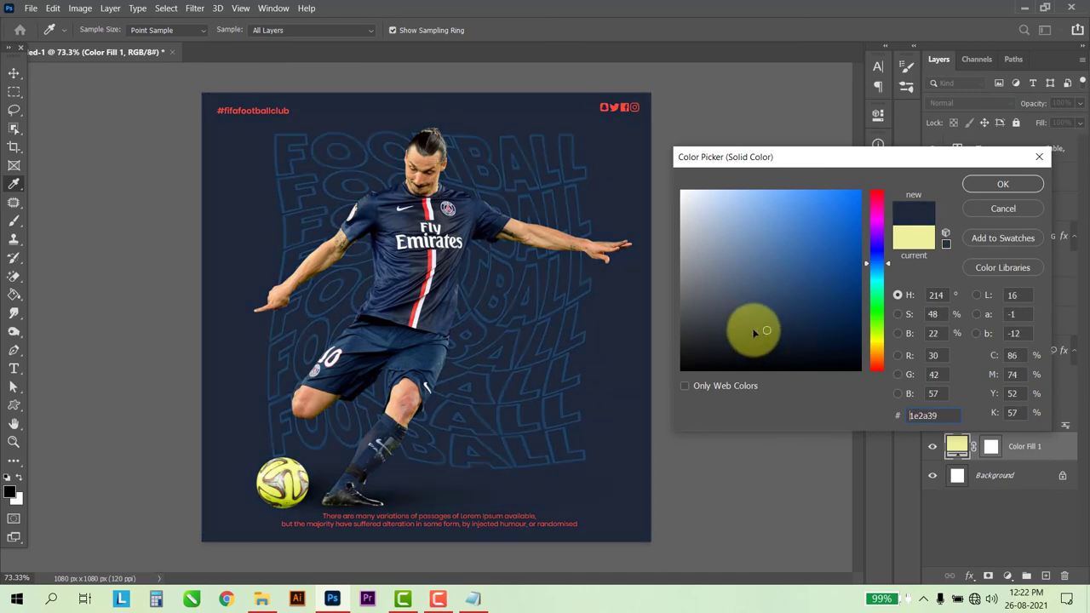
pyautogui.click(425, 212)
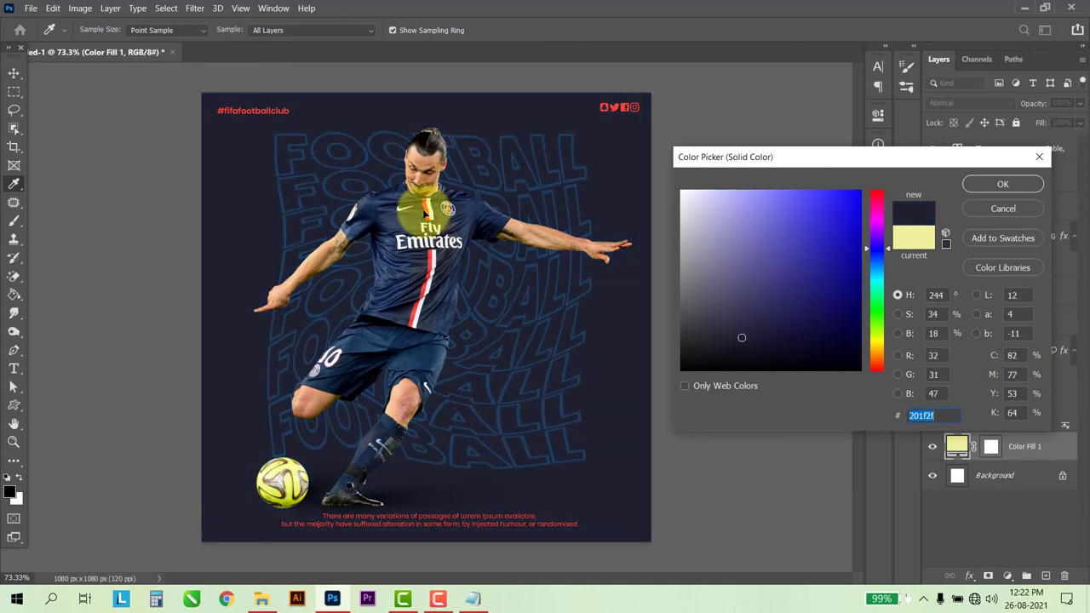
pyautogui.click(428, 210)
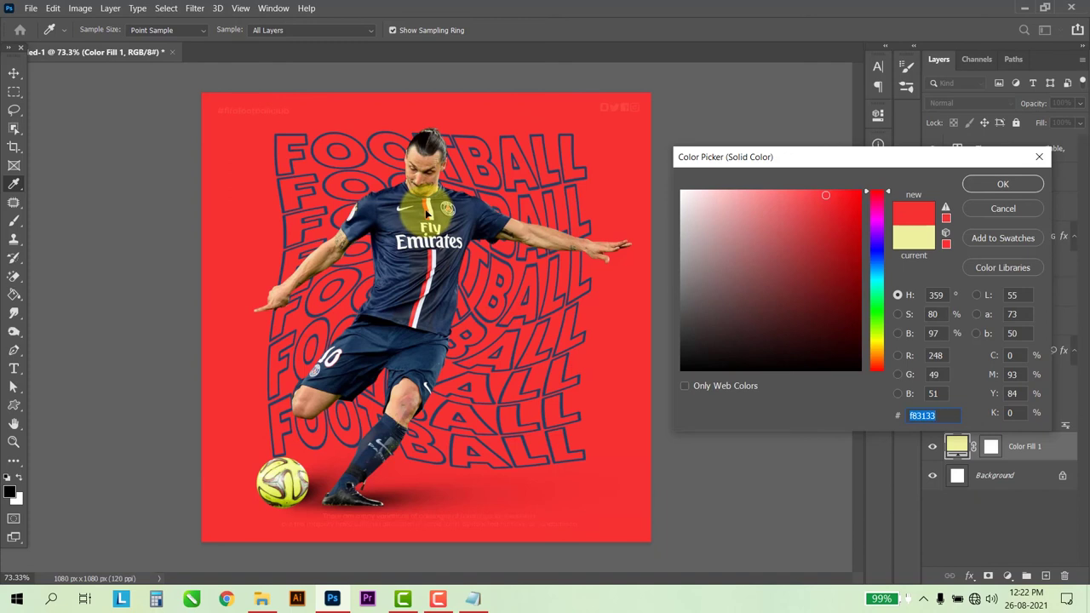
pyautogui.moveTo(428, 209)
pyautogui.mouseDown()
pyautogui.moveTo(855, 225)
pyautogui.moveTo(807, 205)
pyautogui.mouseUp()
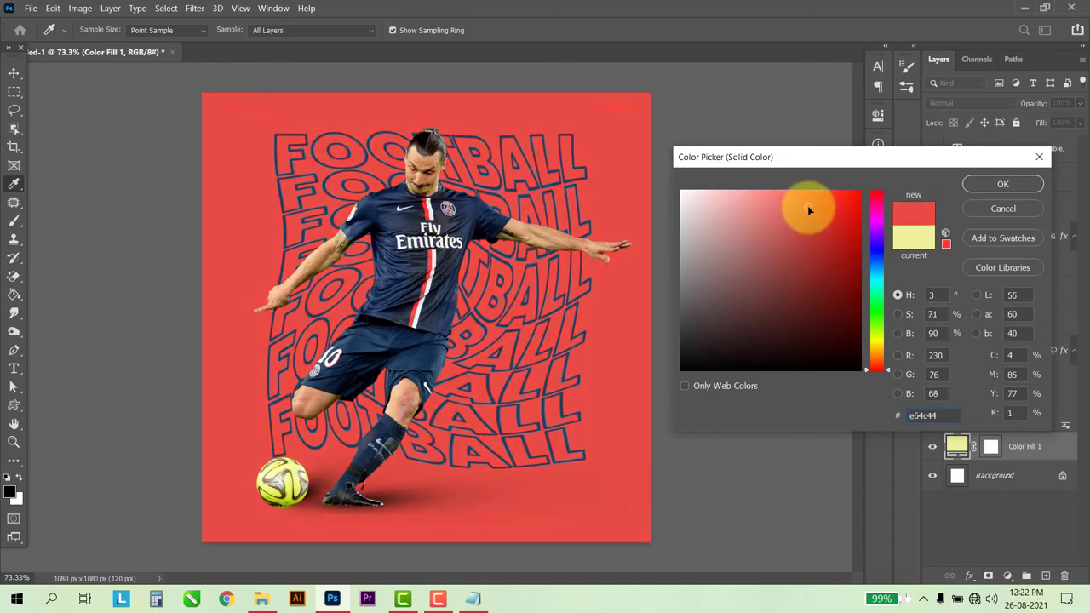
pyautogui.click(1002, 184)
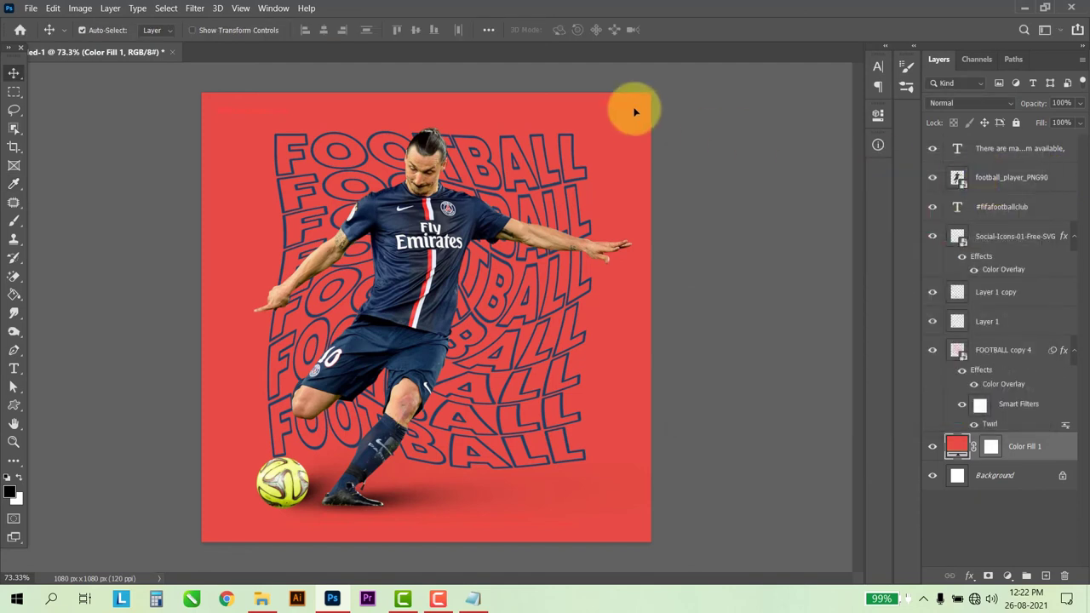
pyautogui.click(635, 111)
pyautogui.click(273, 114)
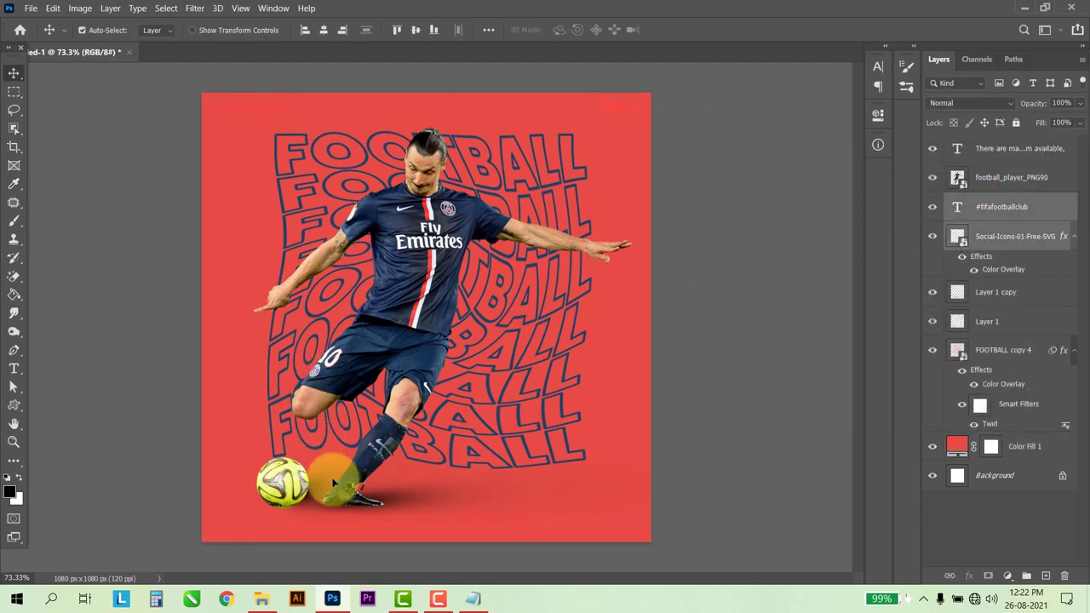
# Change the social icons' Color Overlay to navy sampled from the player's kit.
pyautogui.doubleClick(1005, 269)
pyautogui.click(825, 99)
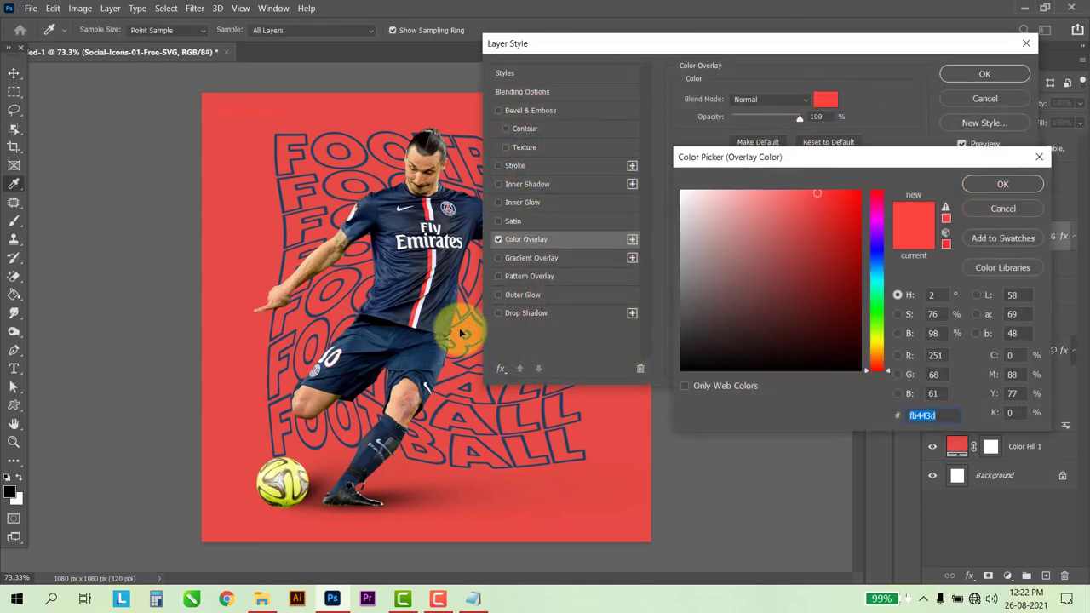
pyautogui.click(297, 489)
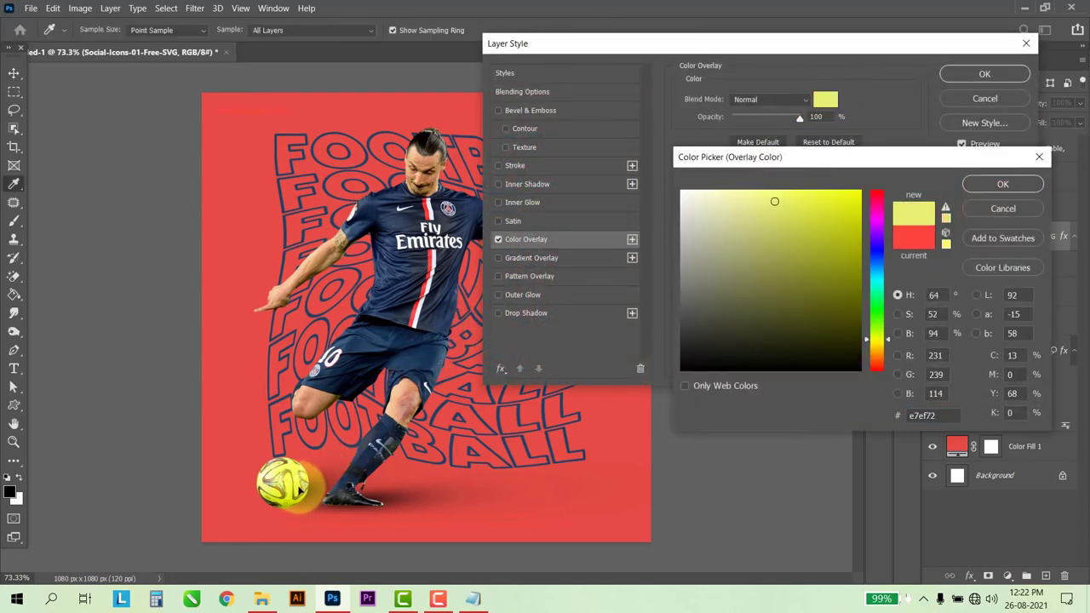
pyautogui.click(420, 364)
pyautogui.click(980, 184)
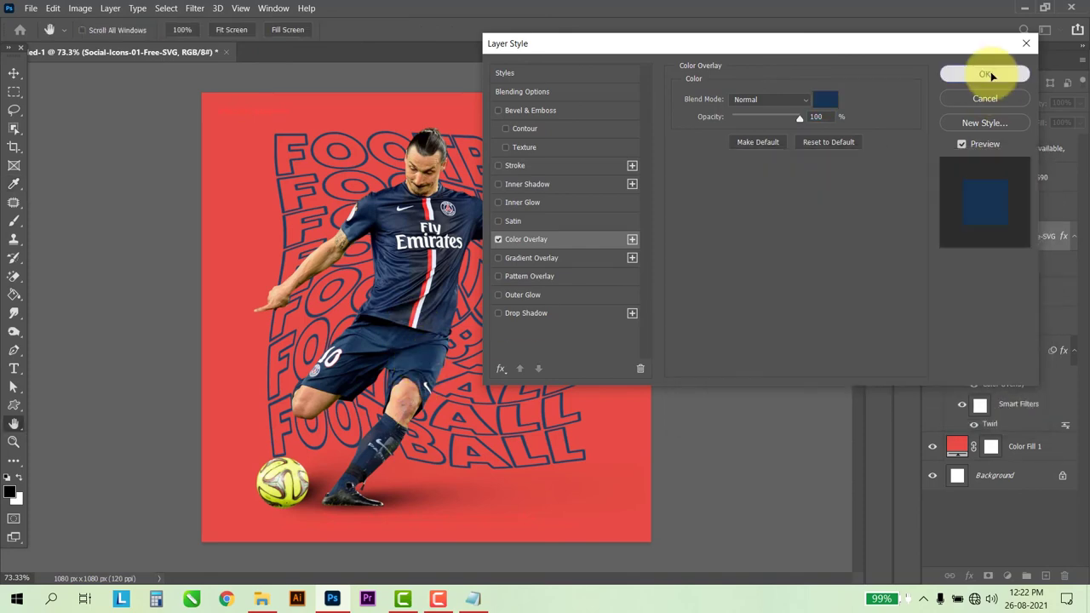
pyautogui.click(987, 74)
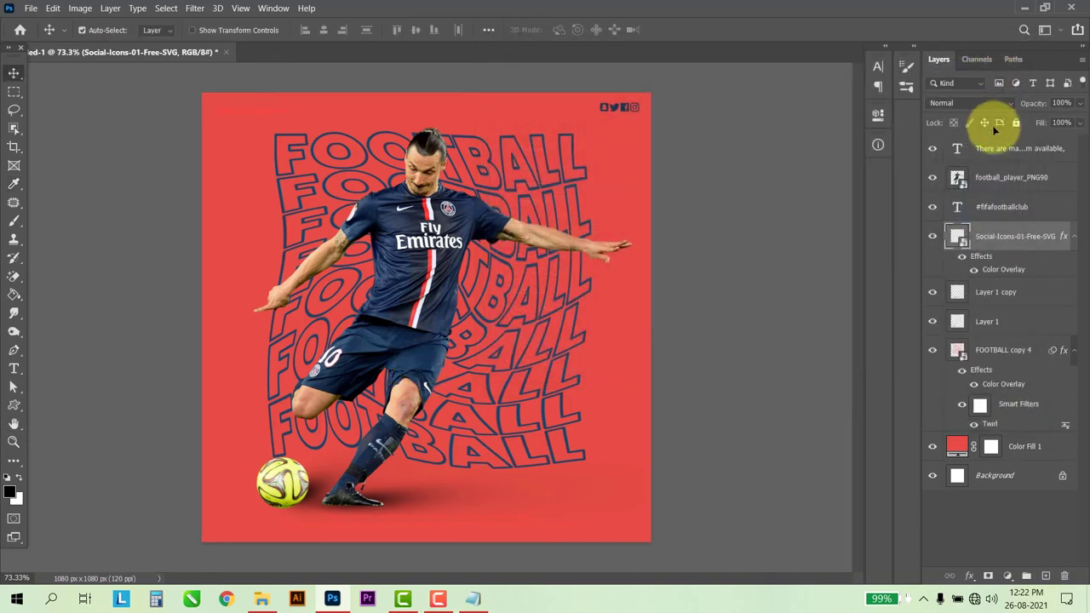
# Recolour the #fifafootballclub hashtag and body text navy, sampled from the player's kit.
pyautogui.click(967, 199)
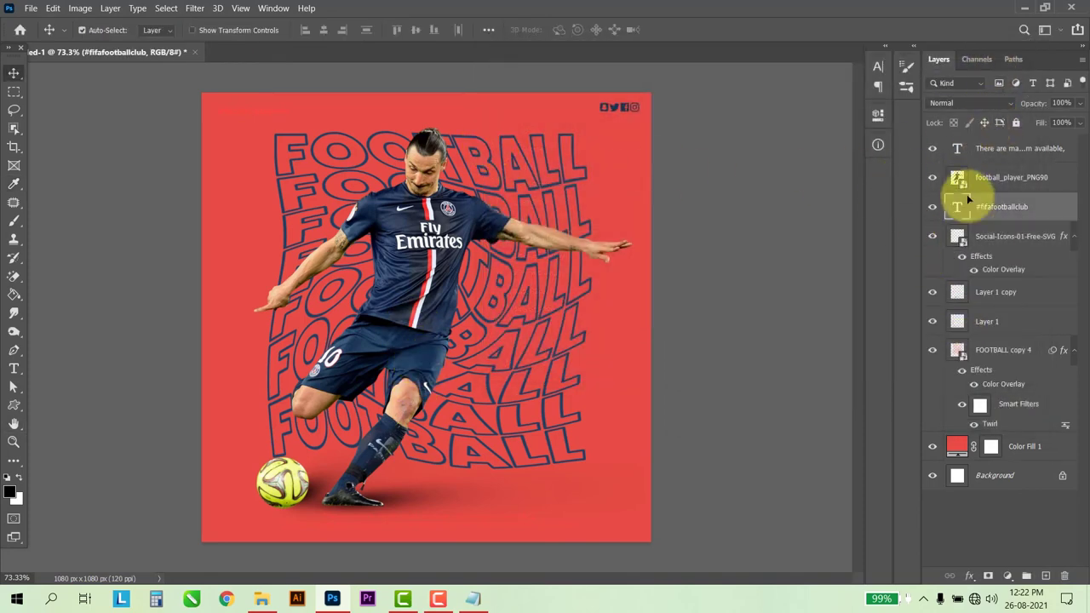
pyautogui.keyDown('ctrl'); pyautogui.click(964, 151); pyautogui.keyUp('ctrl')
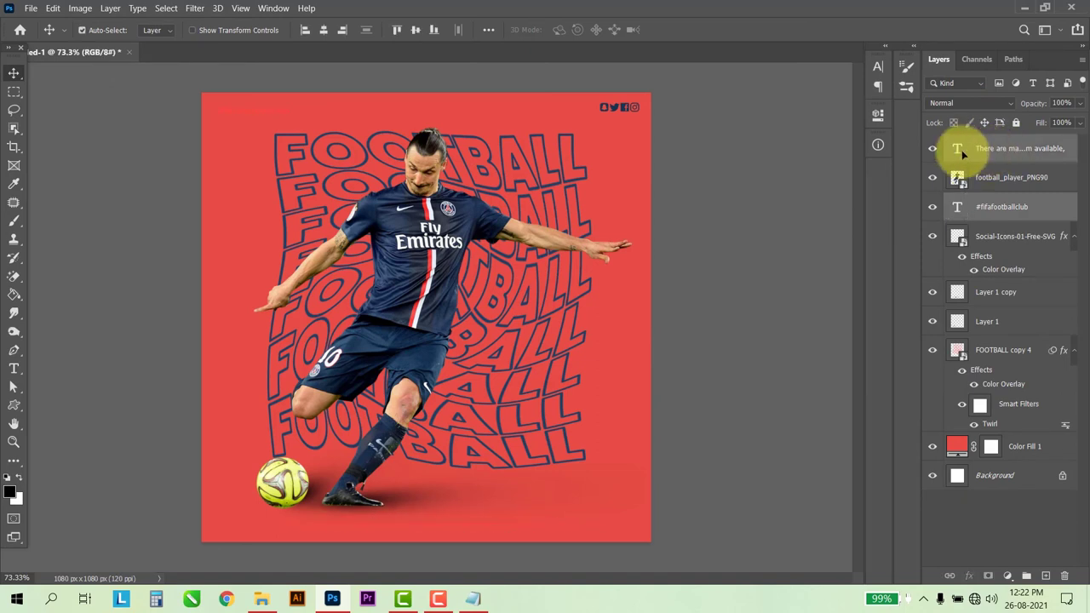
pyautogui.doubleClick(957, 207)
pyautogui.click(567, 30)
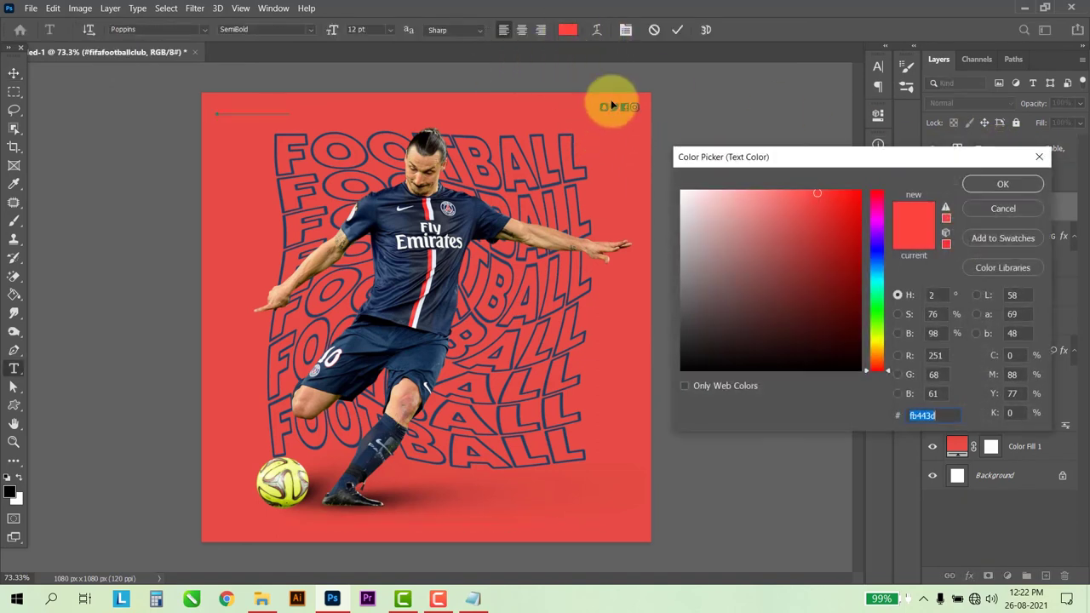
pyautogui.click(618, 108)
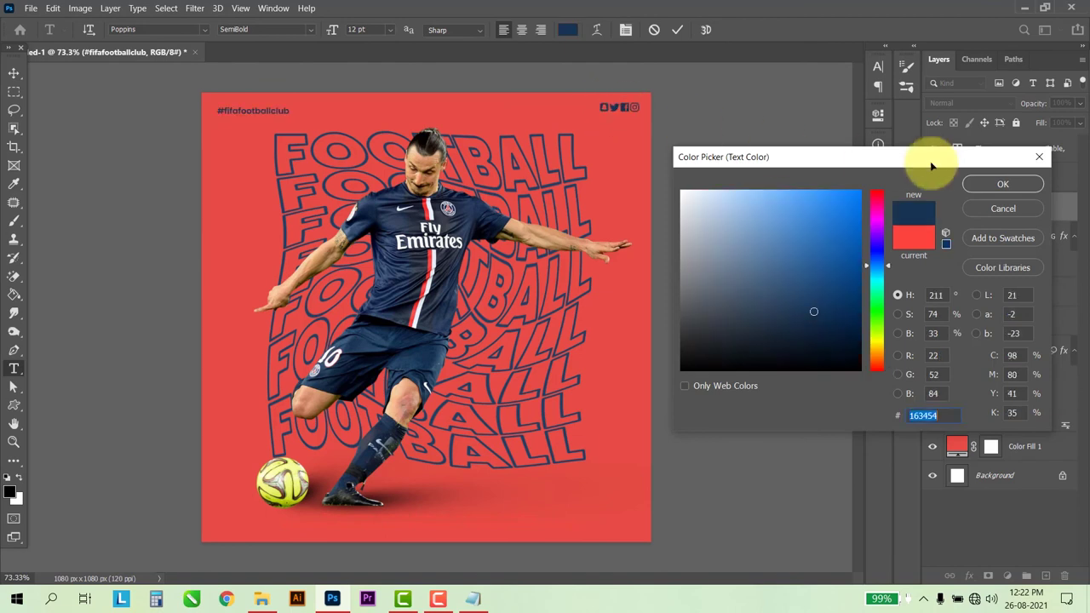
pyautogui.click(1002, 184)
pyautogui.click(967, 150)
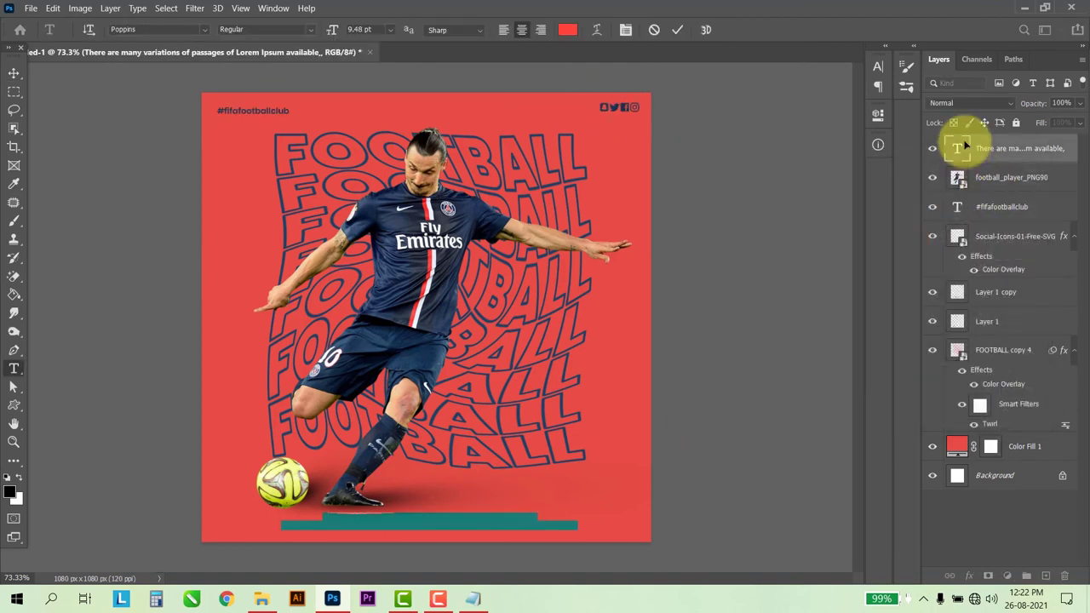
pyautogui.scroll(1, 615, 482)
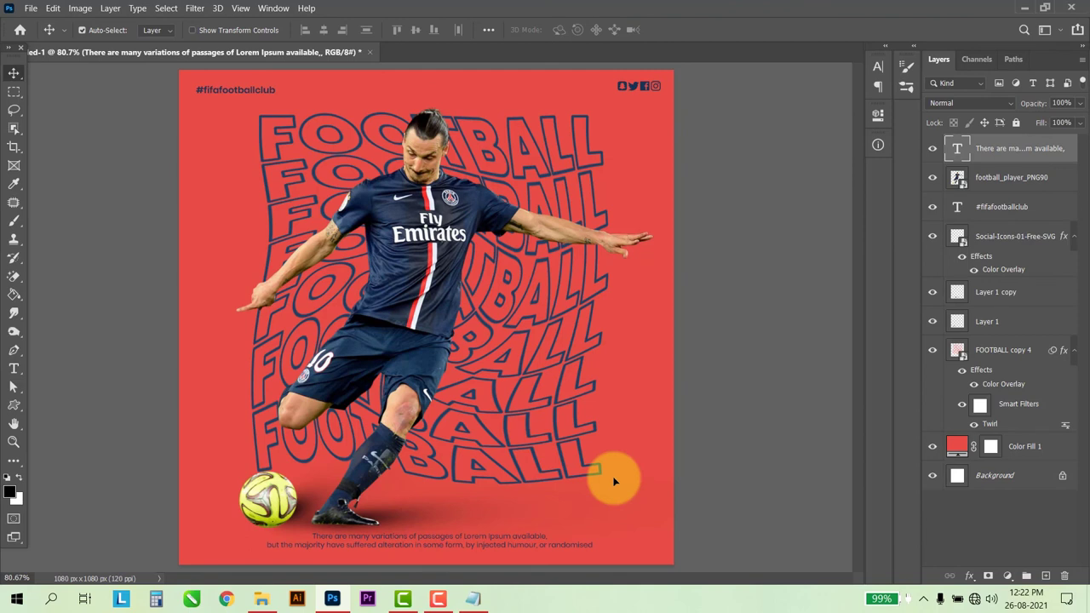